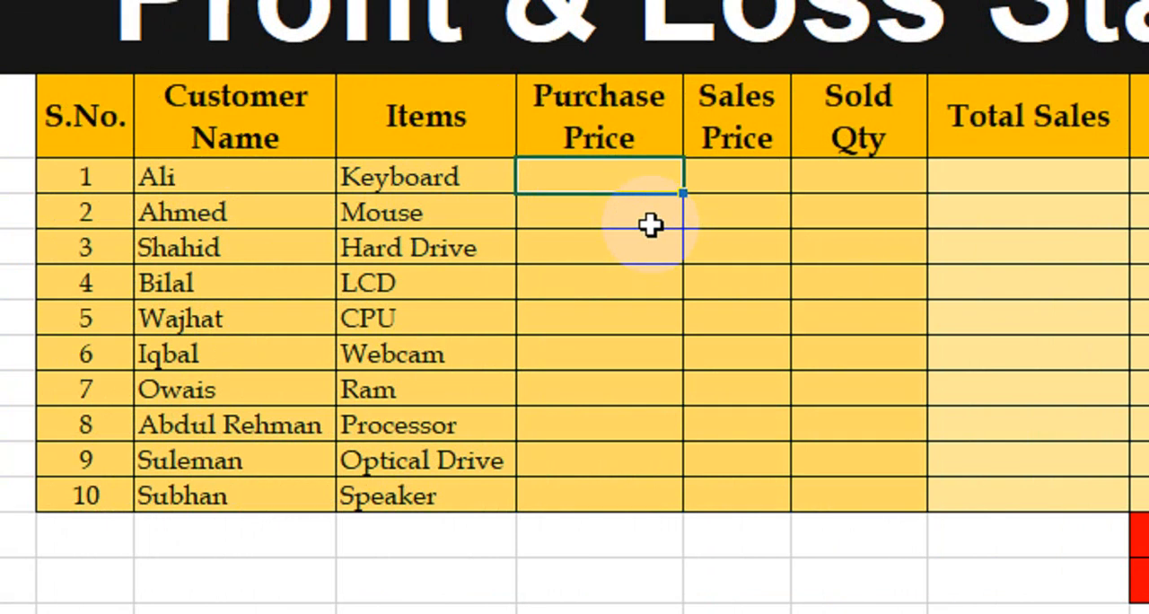
Enter the purchase prices for Keyboard through CPU as 250, 500, 300, 400 and 500
text(250)
key(Return)
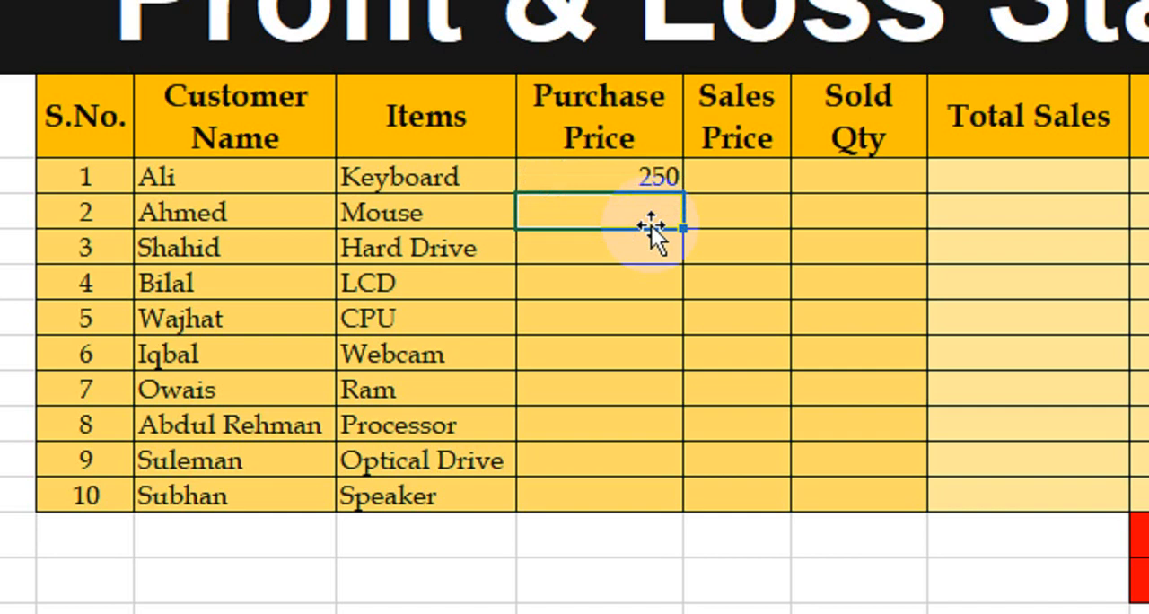
text(500)
key(Return)
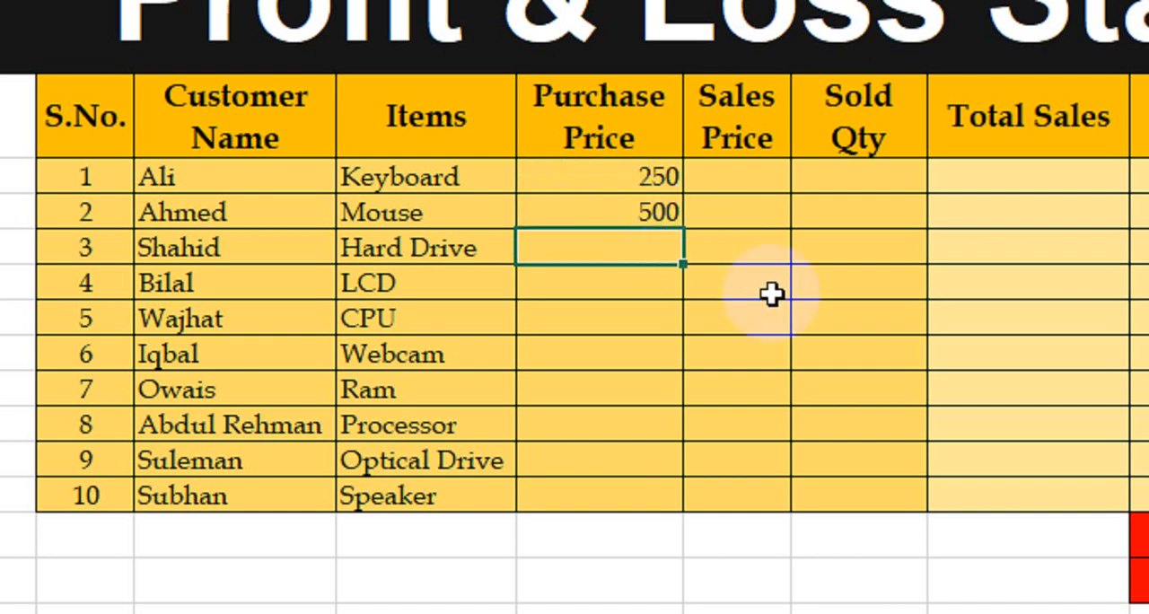
text(300)
key(Return)
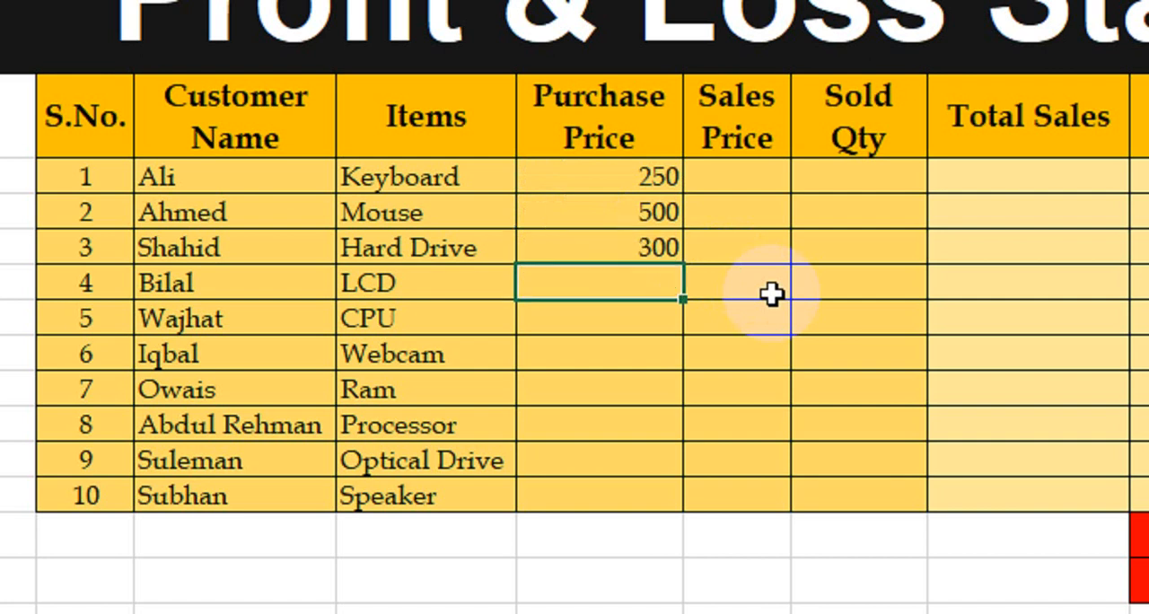
text(400)
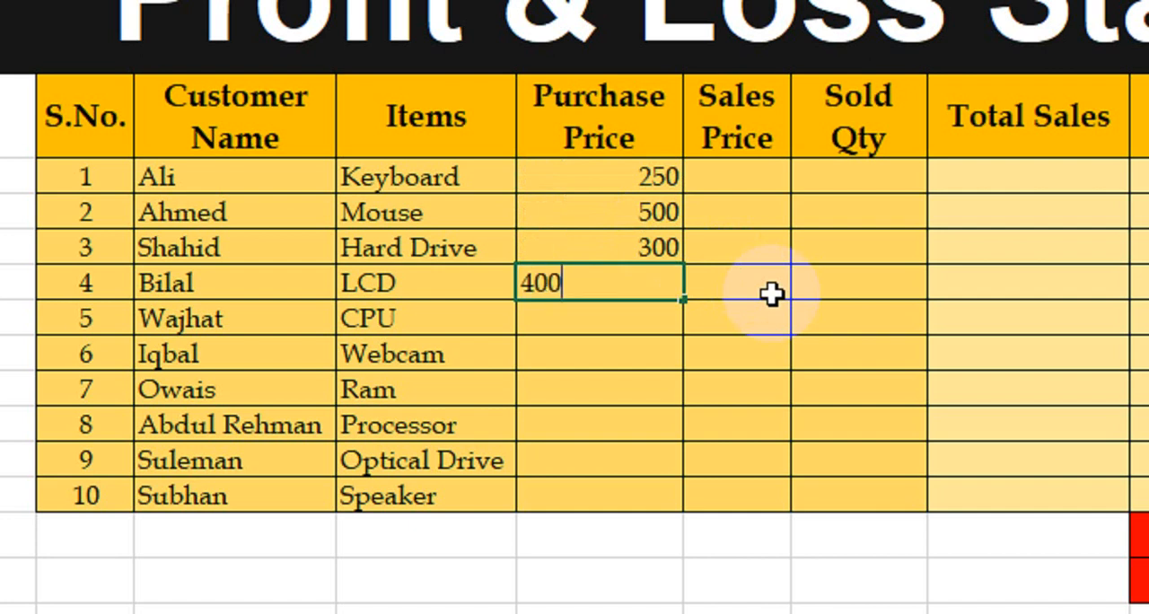
key(Return)
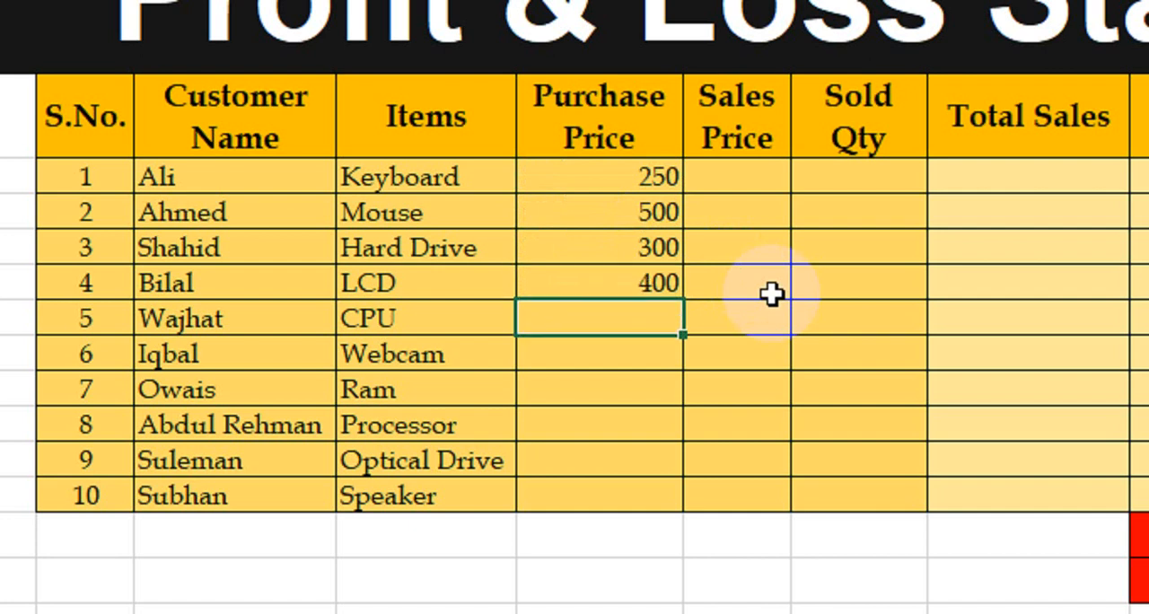
text(500)
key(Return)
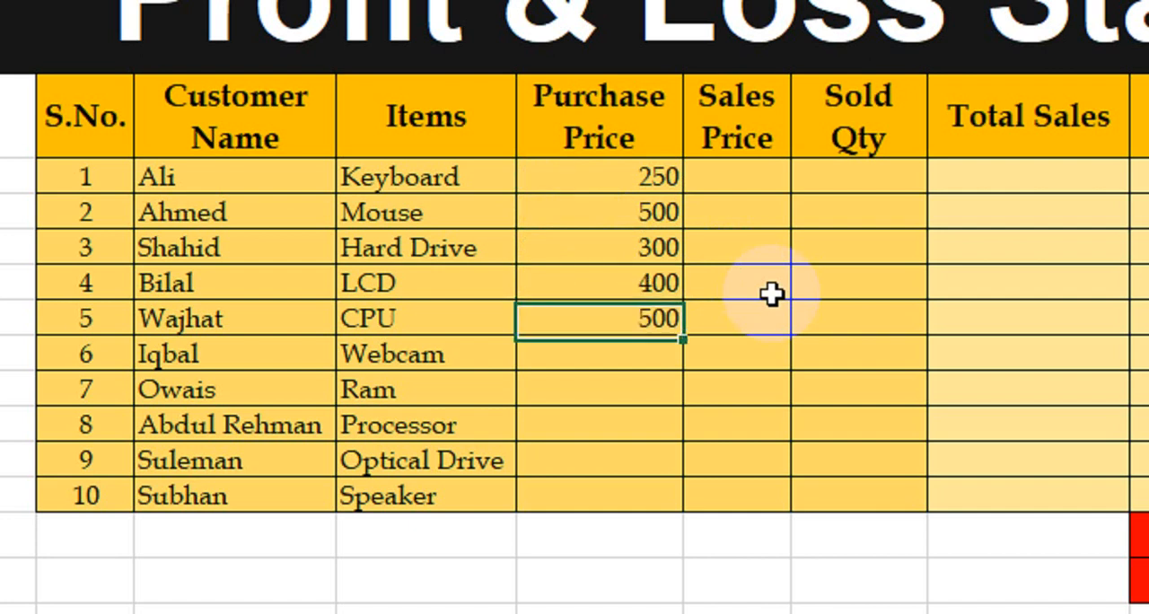
Fill in the purchase prices for Webcam 600, Ram 100, Processor 300, Optical Drive 800 and Speaker 100
text(600)
key(Return)
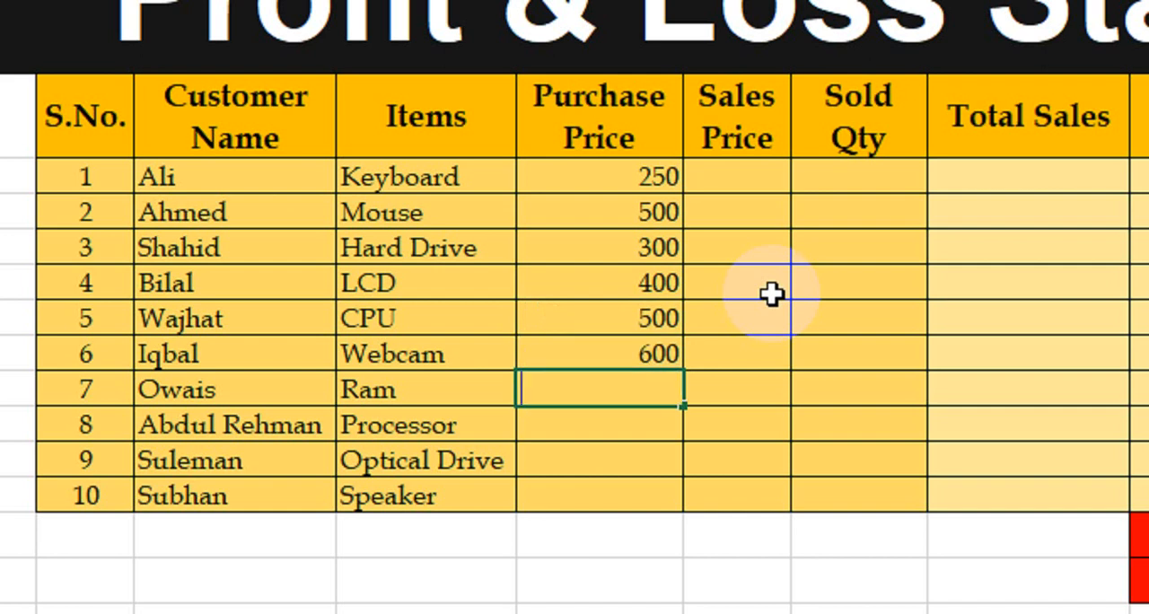
text(100)
key(Return)
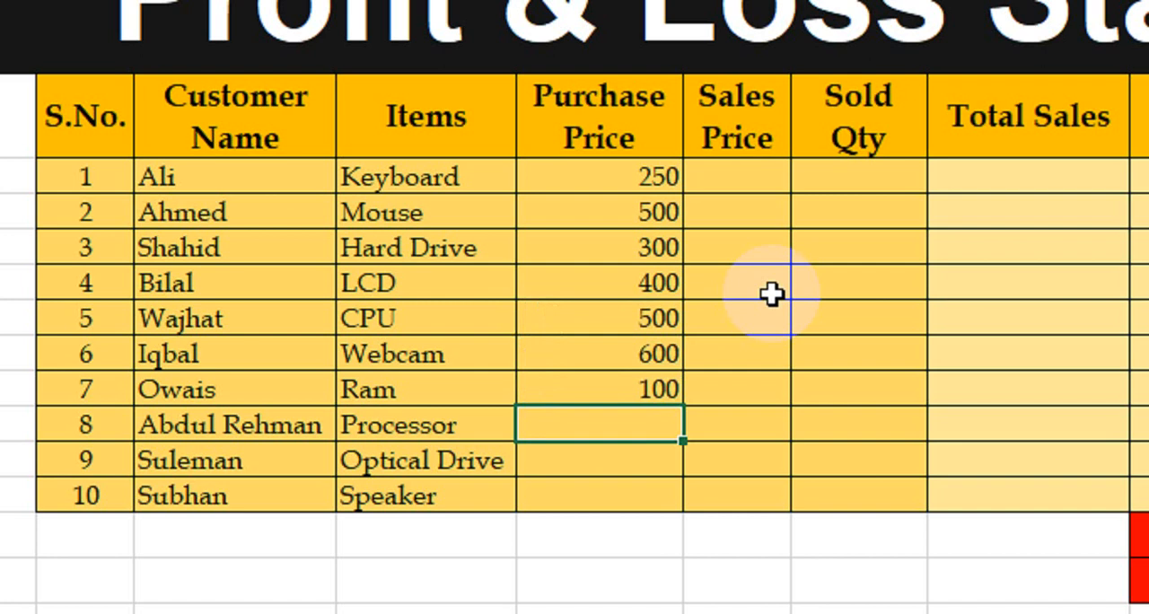
text(300)
key(Return)
text(800)
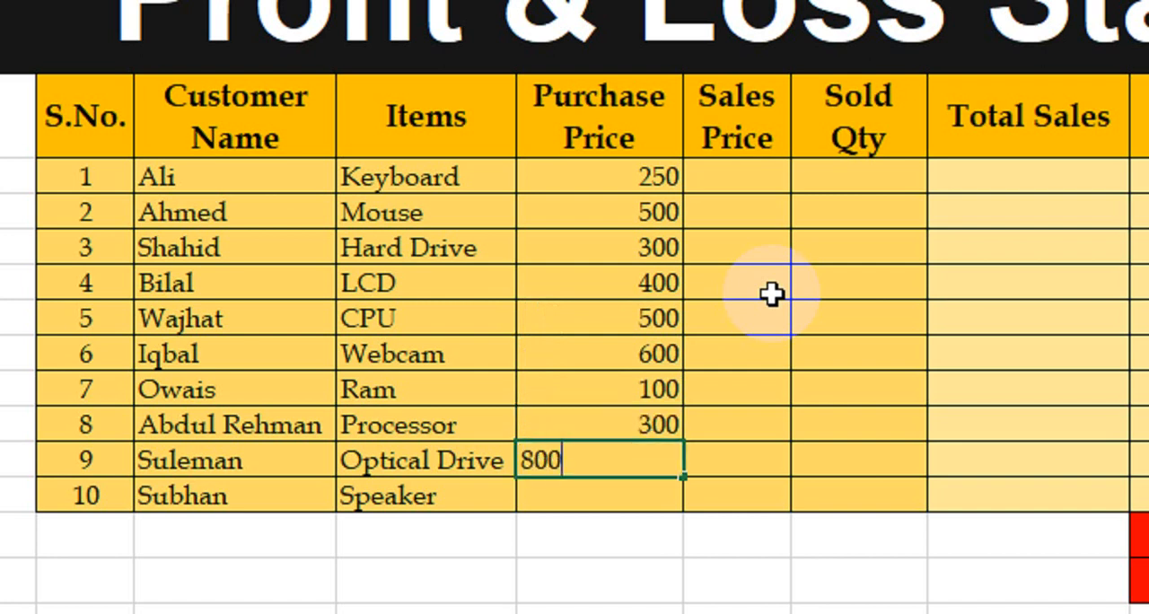
key(Return)
text(100)
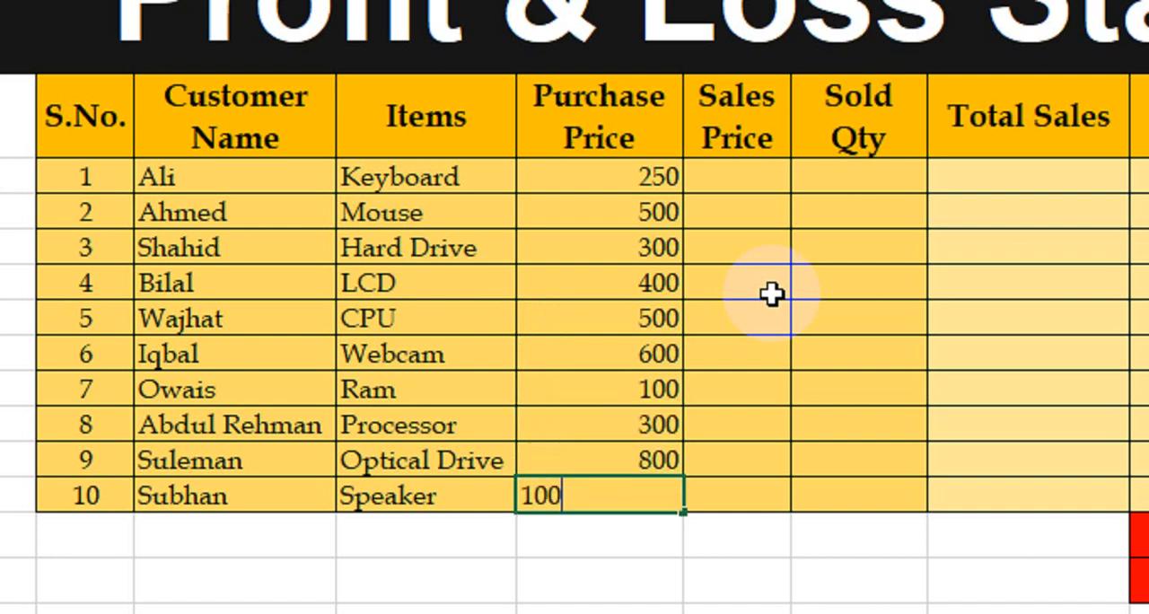
key(Return)
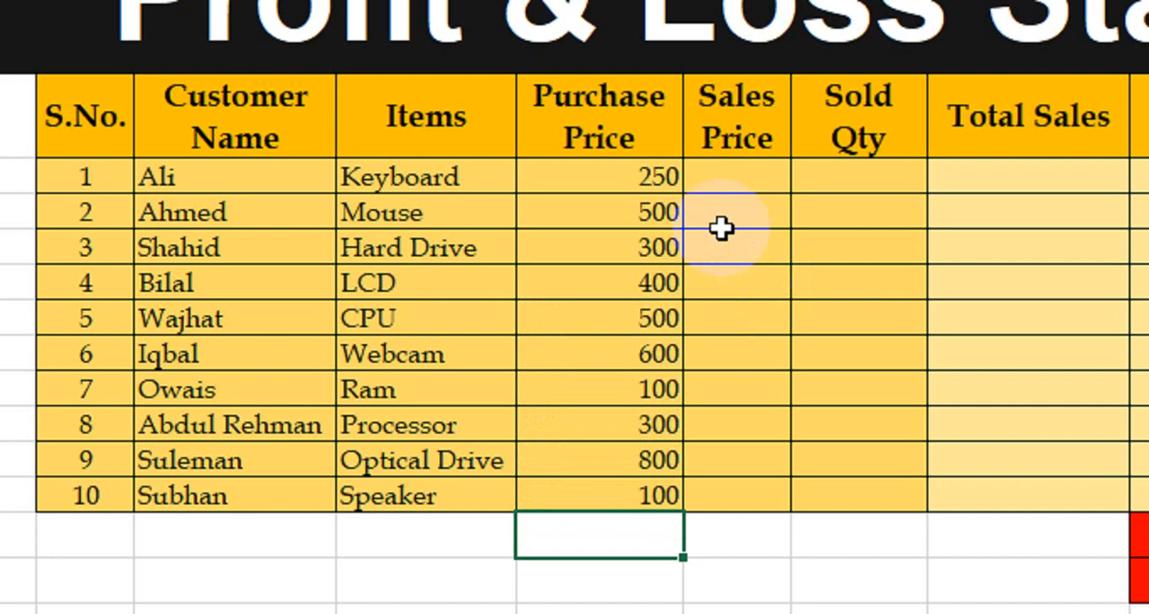
drag(622, 179, 619, 460)
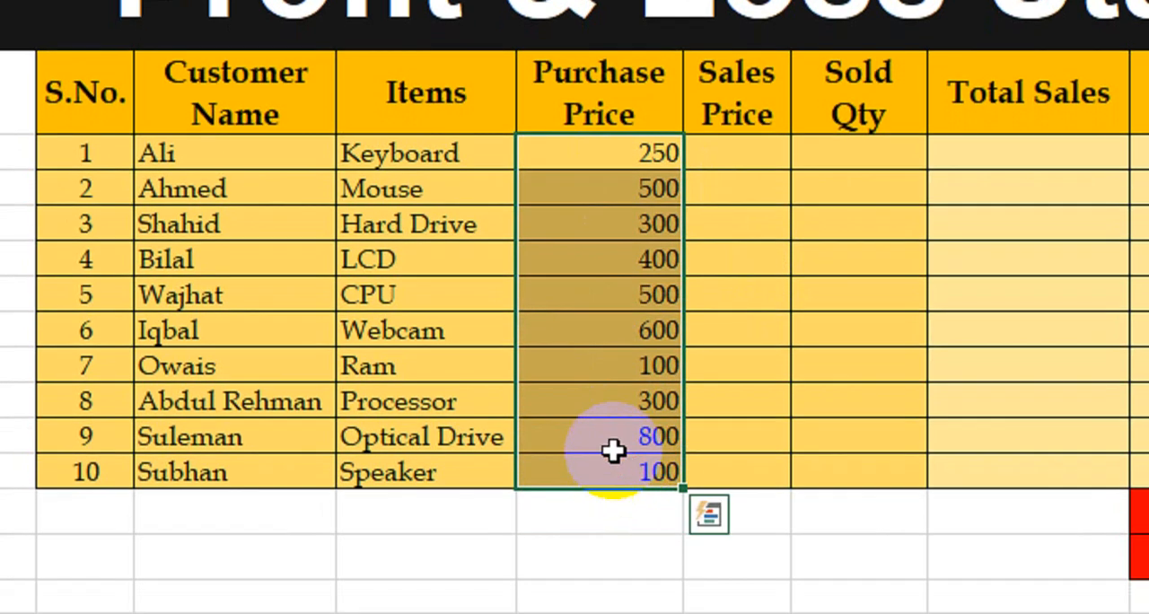
click(449, 162)
click(522, 165)
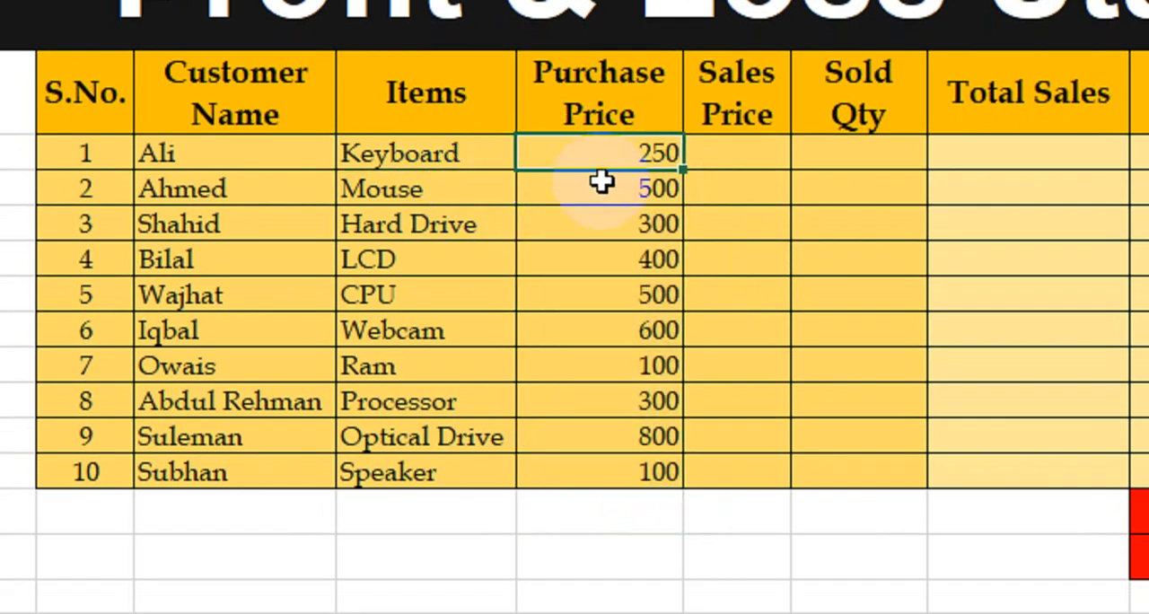
Enter the sales prices for Keyboard, Mouse and Hard Drive as 400, 500 and 350
click(734, 153)
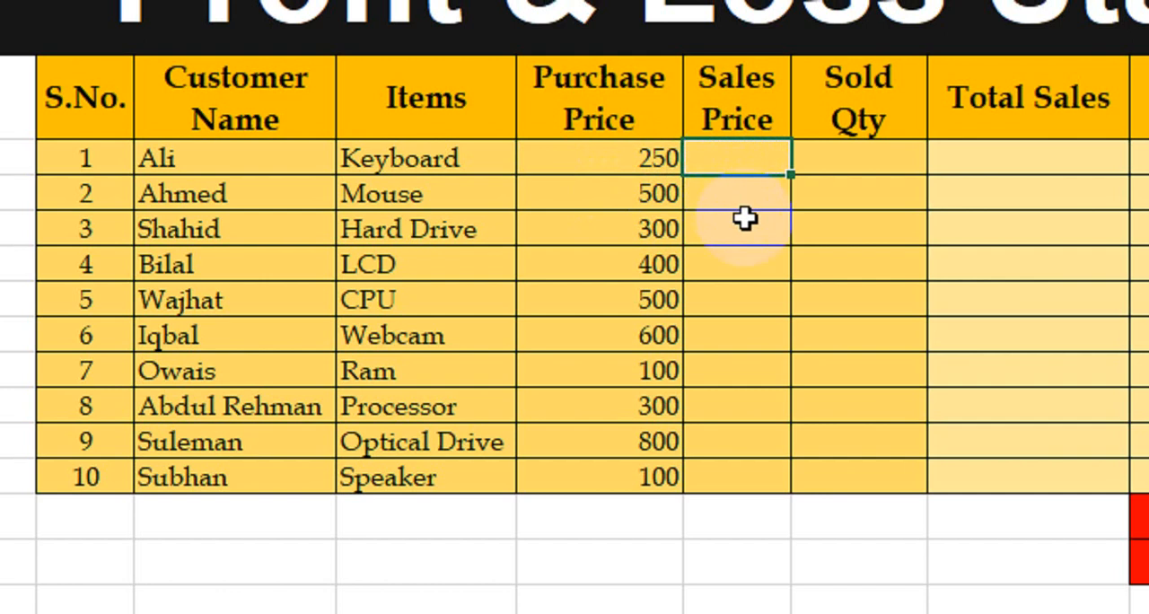
text(400)
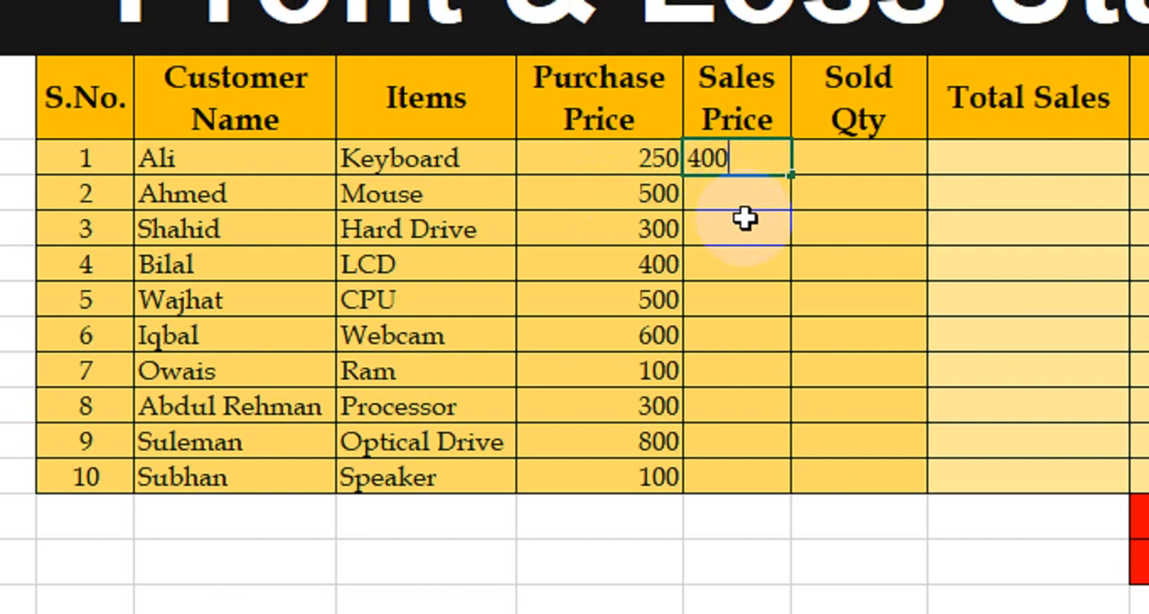
key(Return)
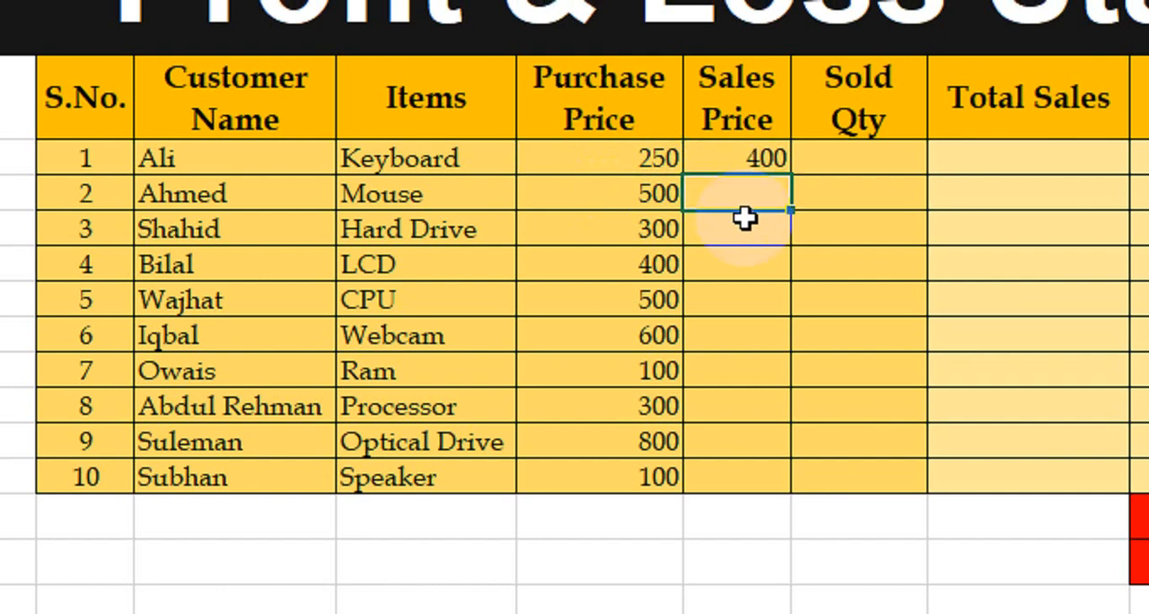
click(630, 203)
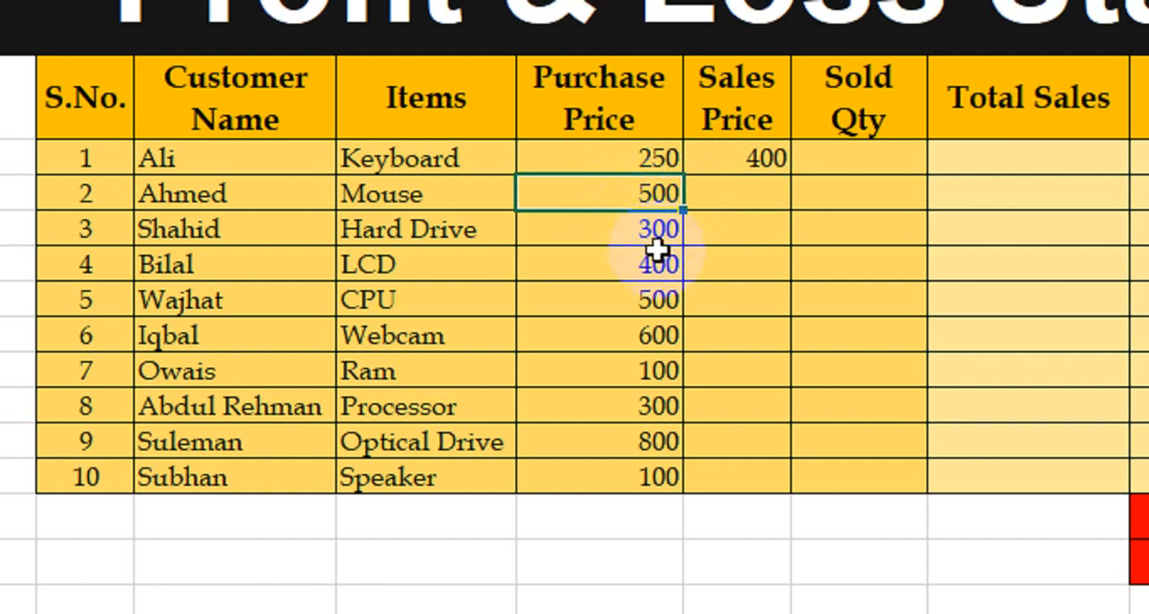
click(754, 204)
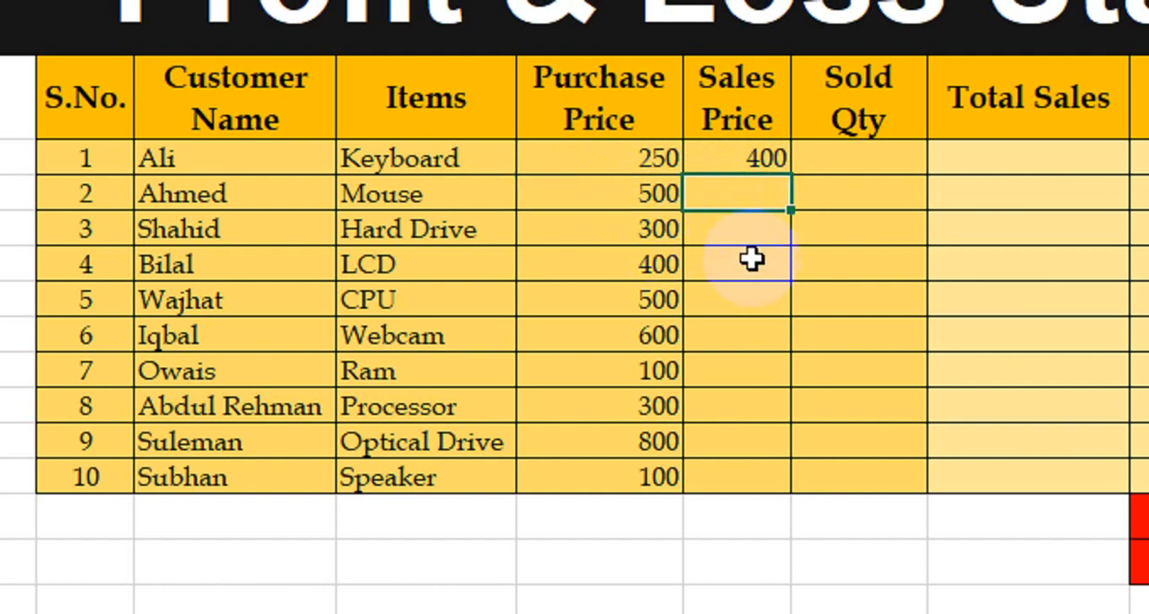
text(500)
key(Return)
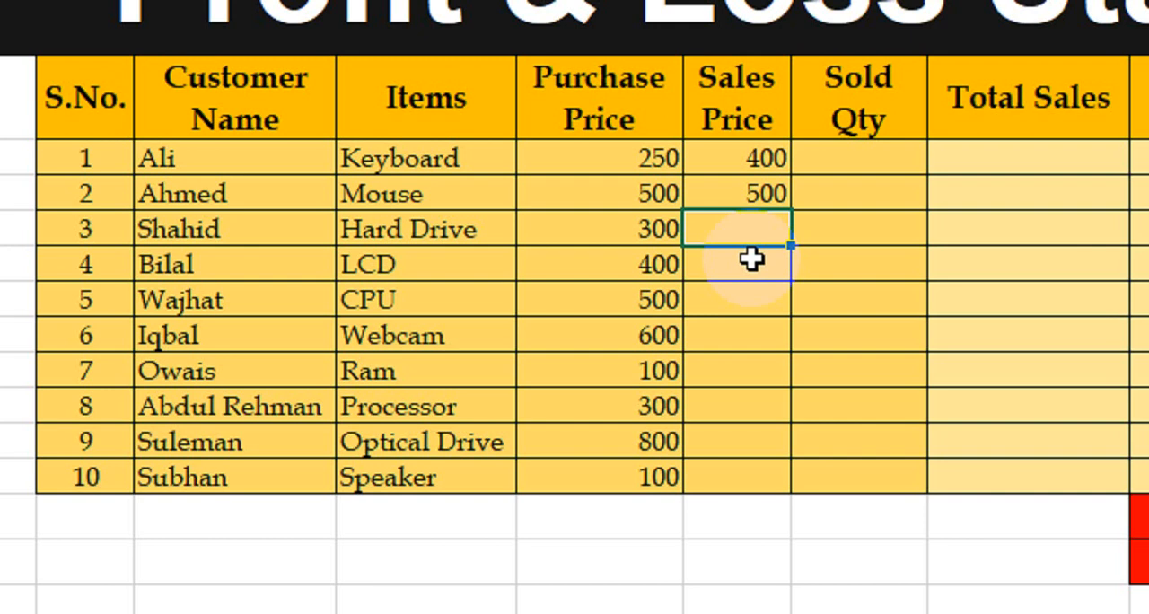
click(657, 229)
click(750, 229)
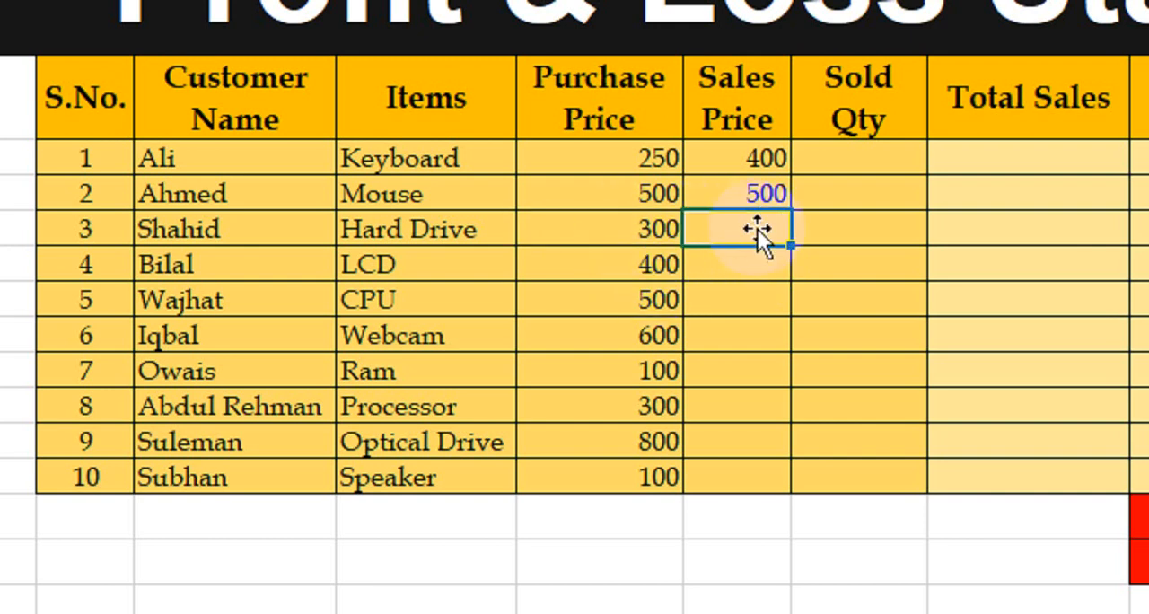
text(350)
key(Return)
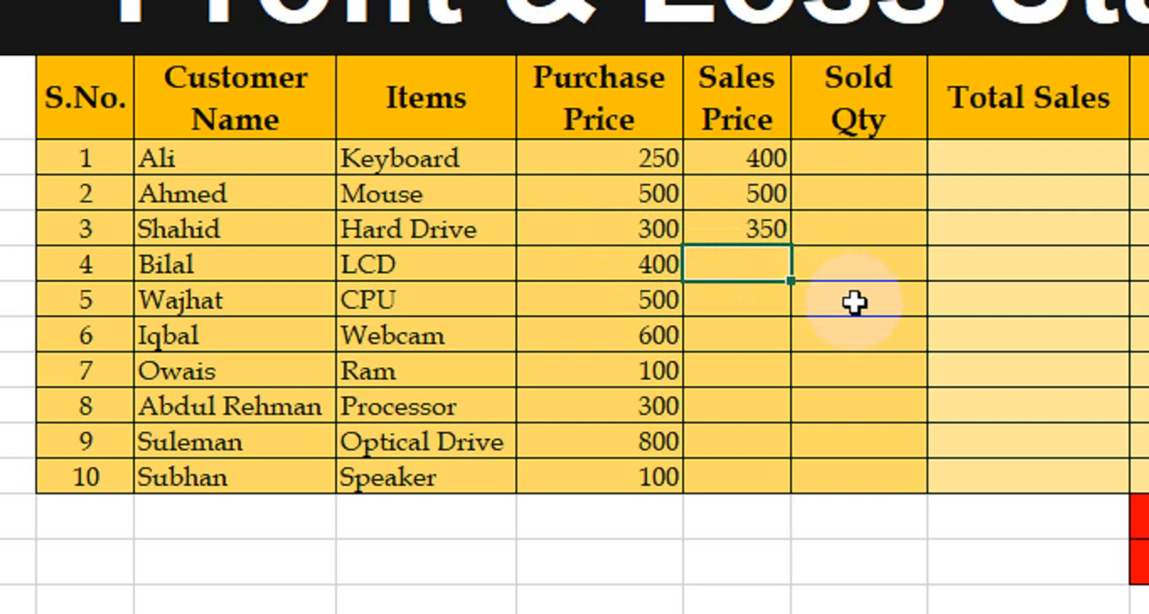
Enter the sales prices for LCD, CPU and Webcam as 560, 660 and 200
text(560)
key(Return)
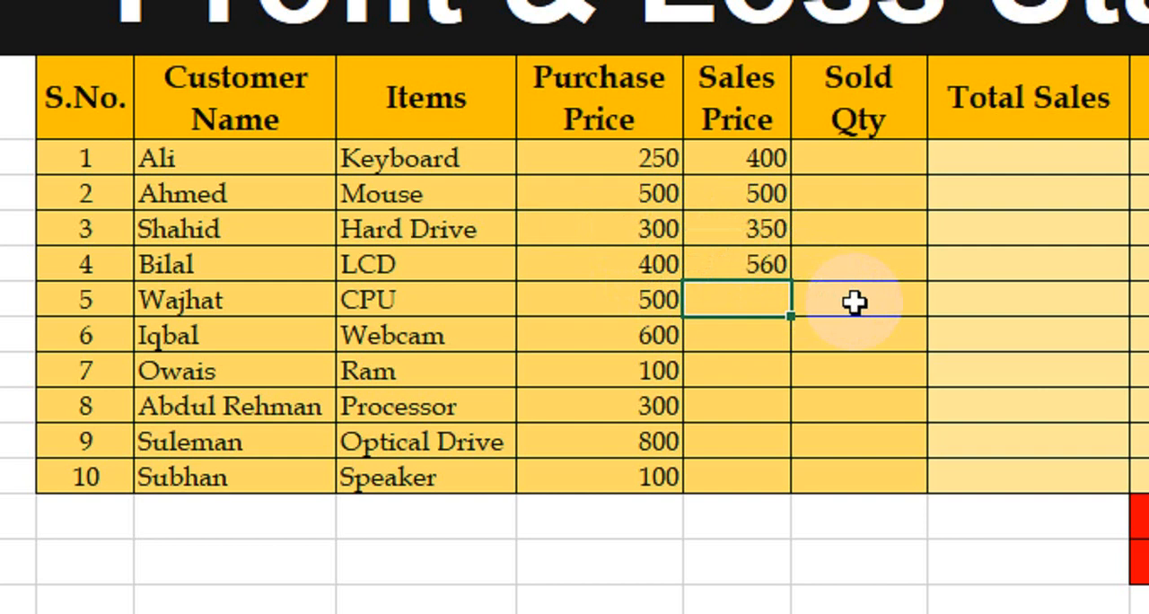
text(660)
key(Return)
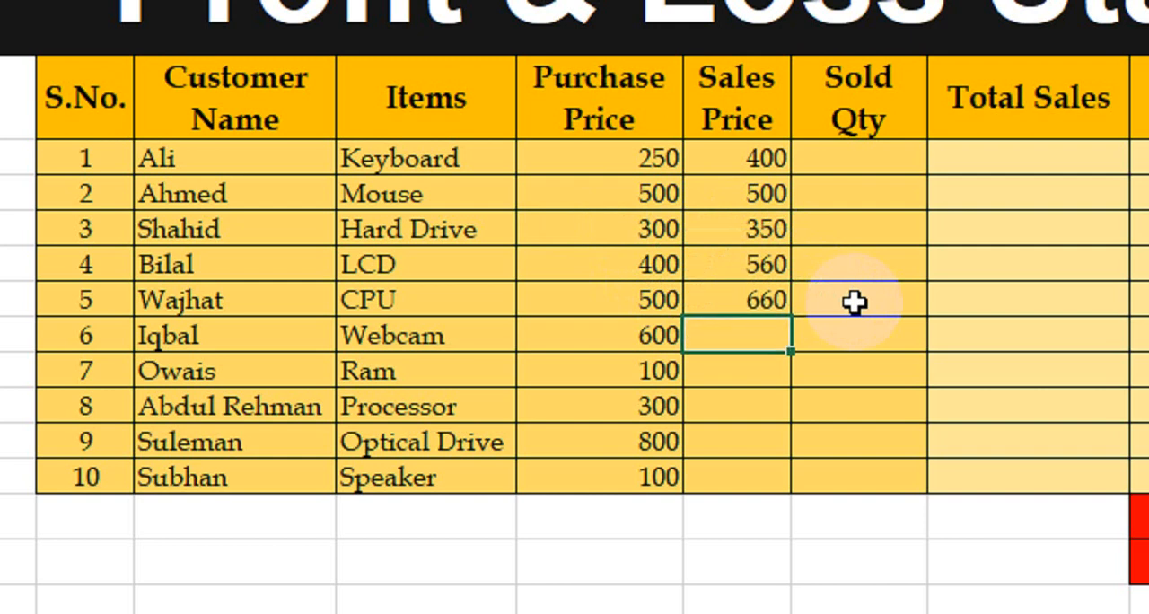
text(200)
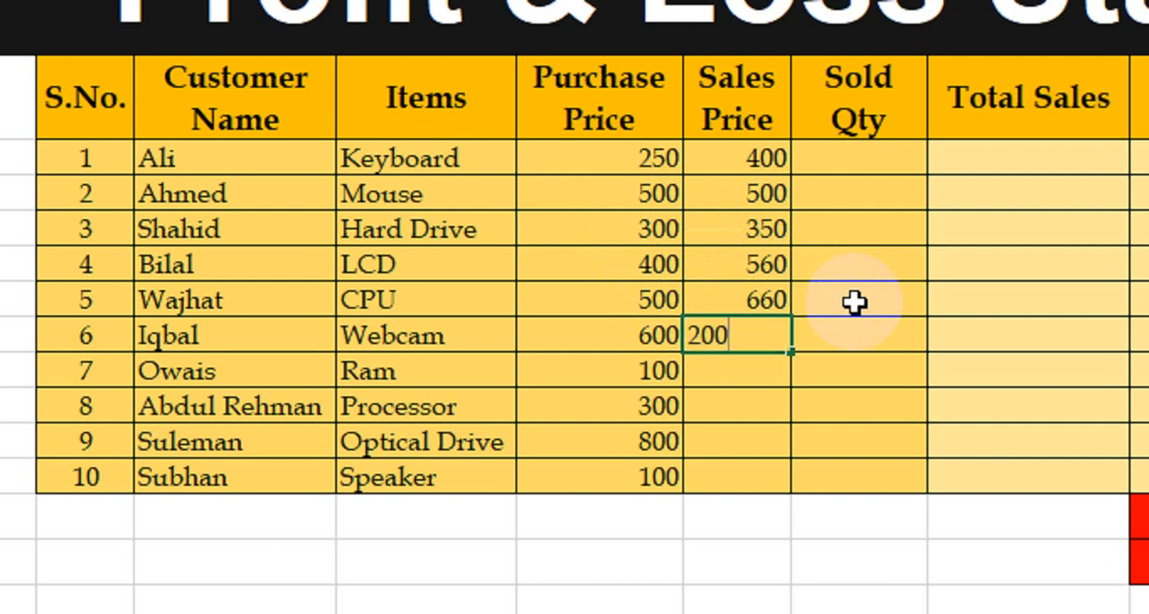
key(Return)
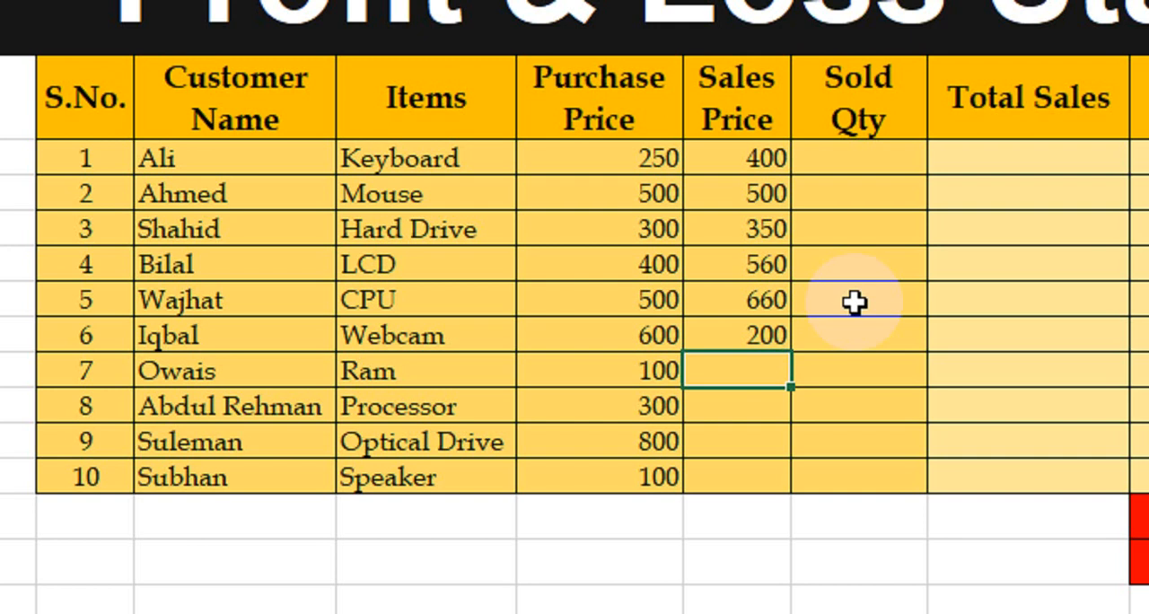
Complete the sales prices with Ram 200, Processor 350, Optical Drive 700 and Speaker 200
click(745, 273)
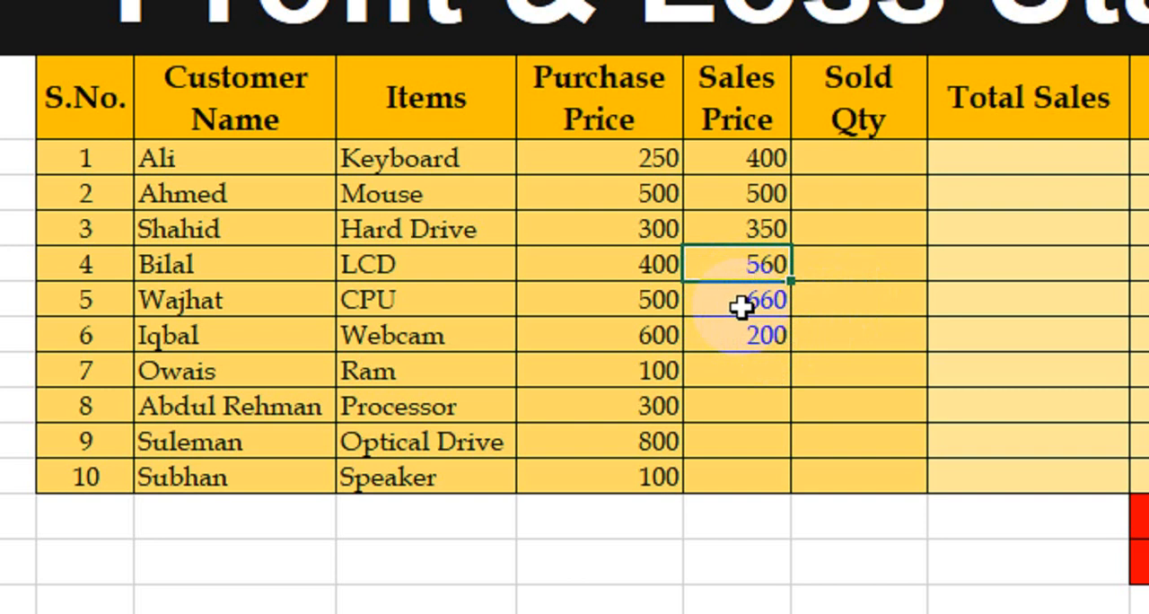
click(753, 381)
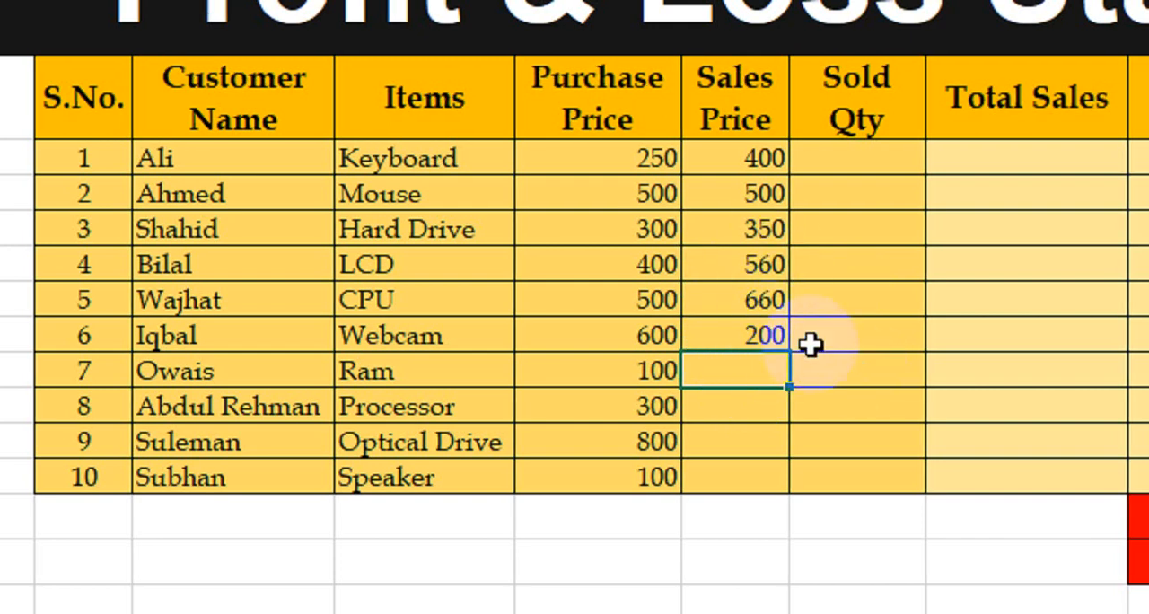
text(200)
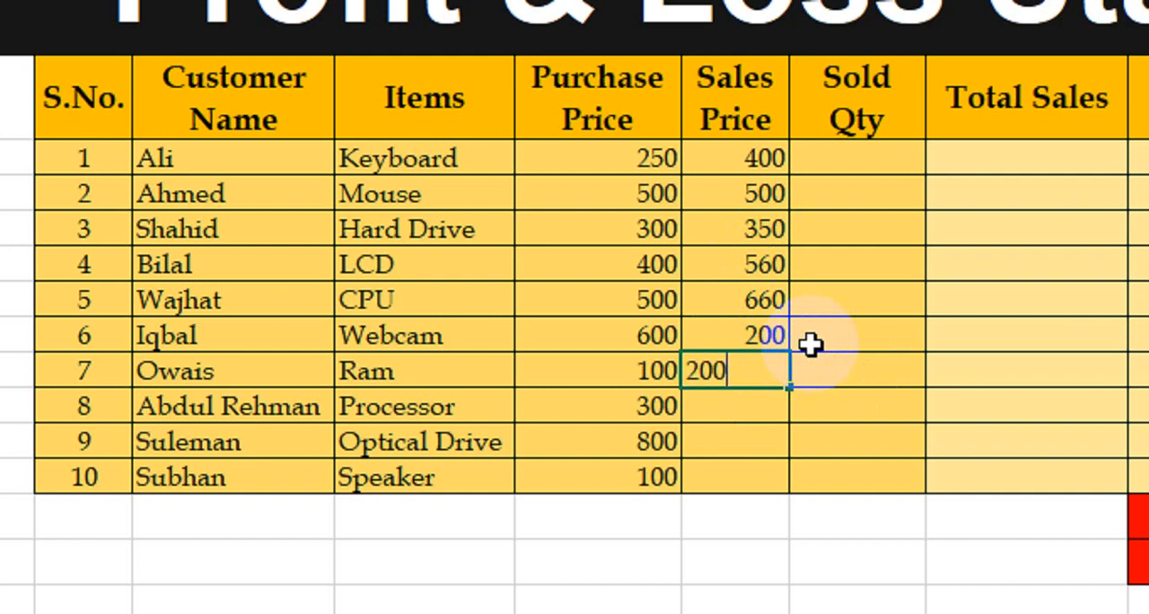
key(Return)
text(350)
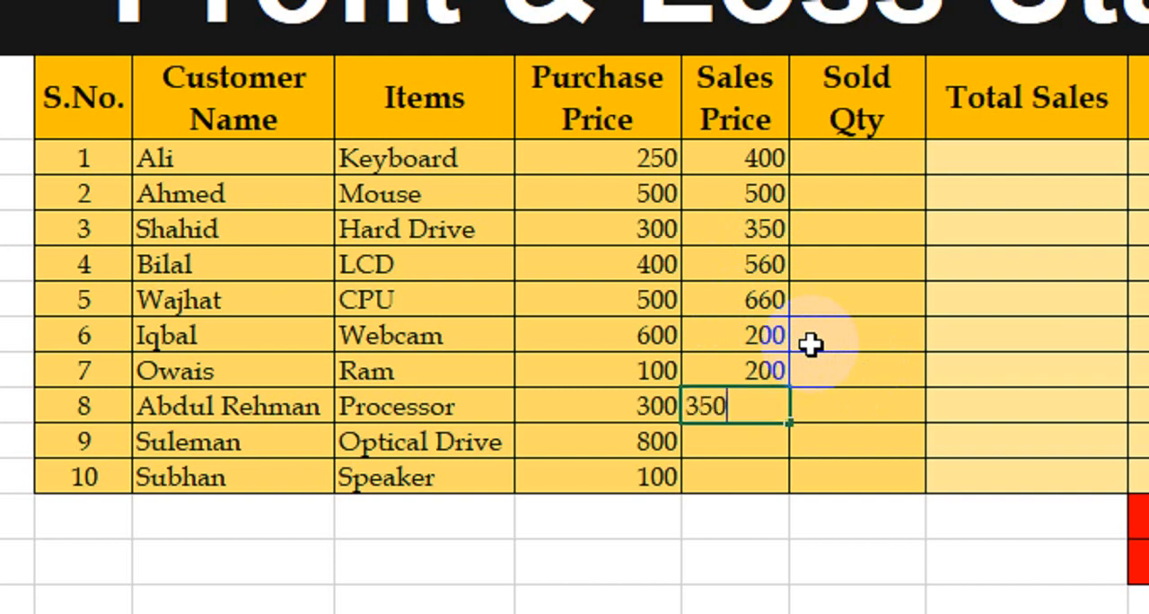
key(Return)
text(700)
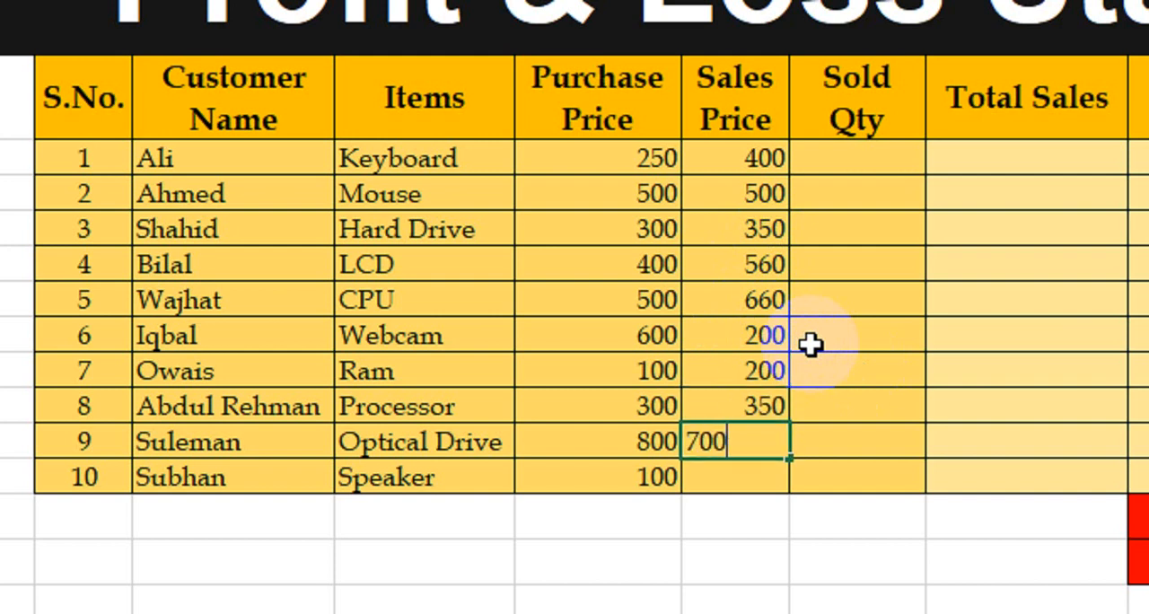
key(Return)
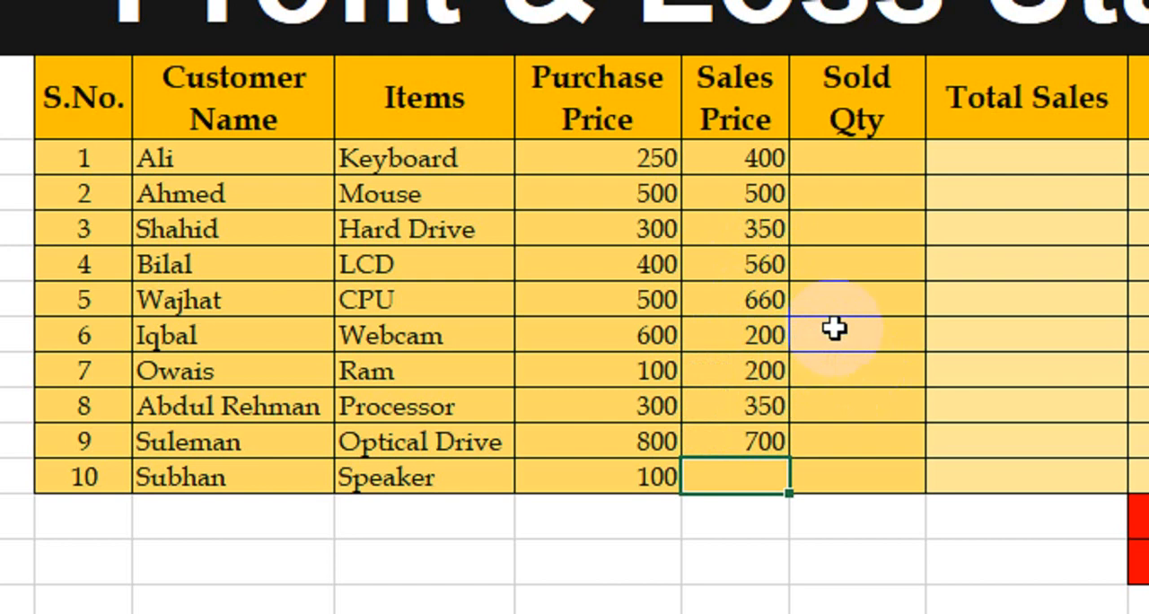
text(200)
key(Return)
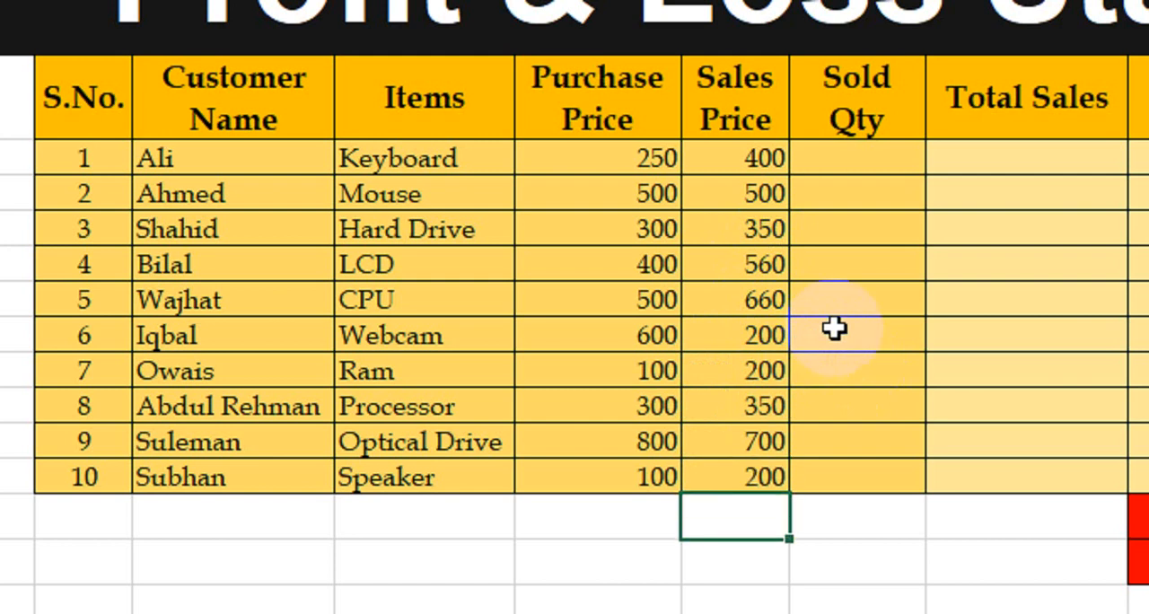
Enter the sold quantities for Keyboard, Mouse and Hard Drive as 4, 20 and 10
click(862, 169)
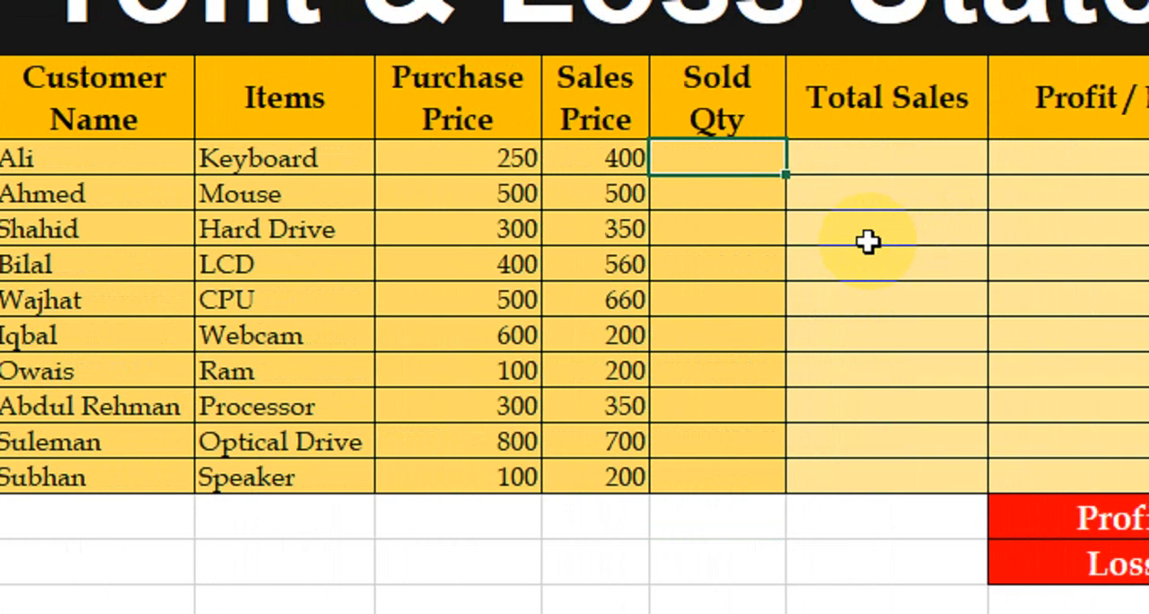
text(4)
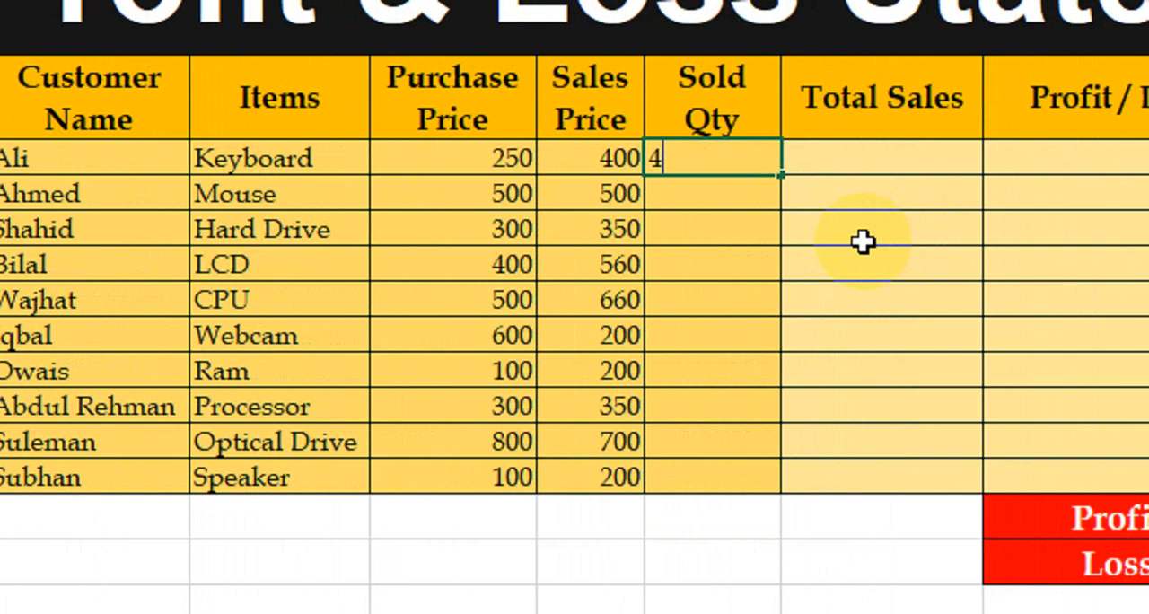
key(Return)
text(20)
key(Return)
text(10)
key(Return)
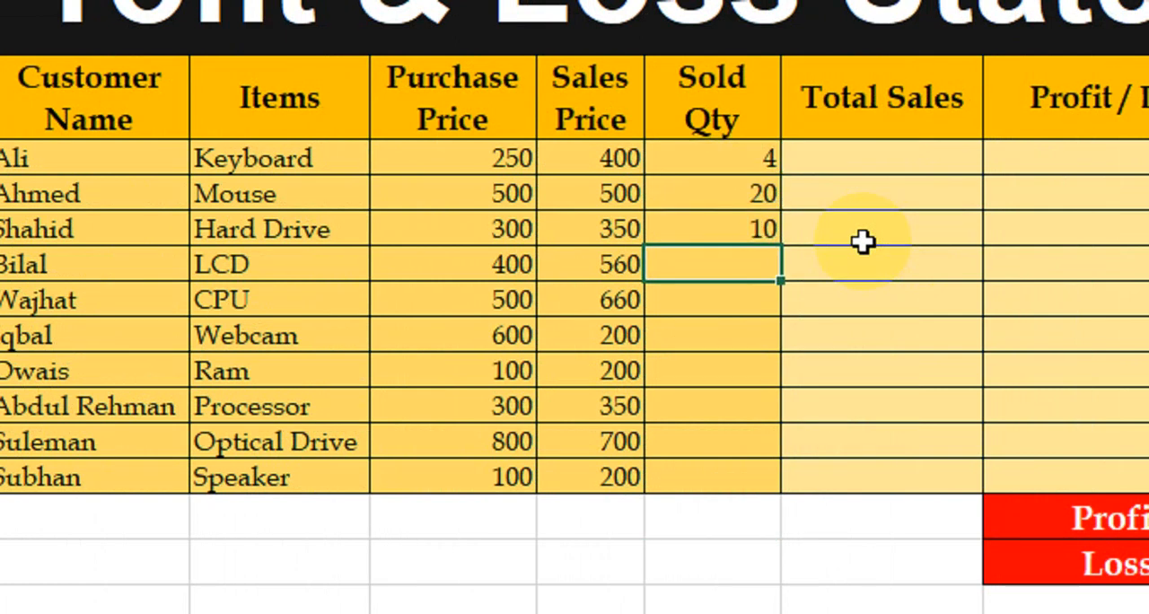
Enter the sold quantities for LCD, CPU and Webcam as 40, 56 and 62
text(40)
key(Return)
text(56)
key(Return)
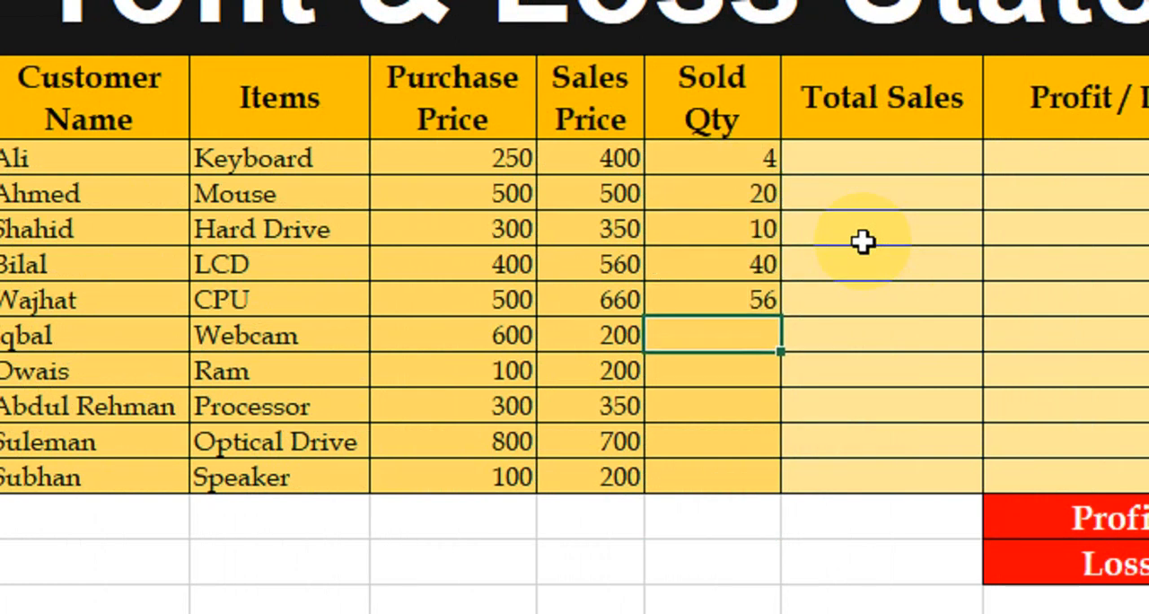
text(62)
key(Return)
Complete the sold quantities with Ram 36, Processor 39, Optical Drive 50 and Speaker 30
text(3)
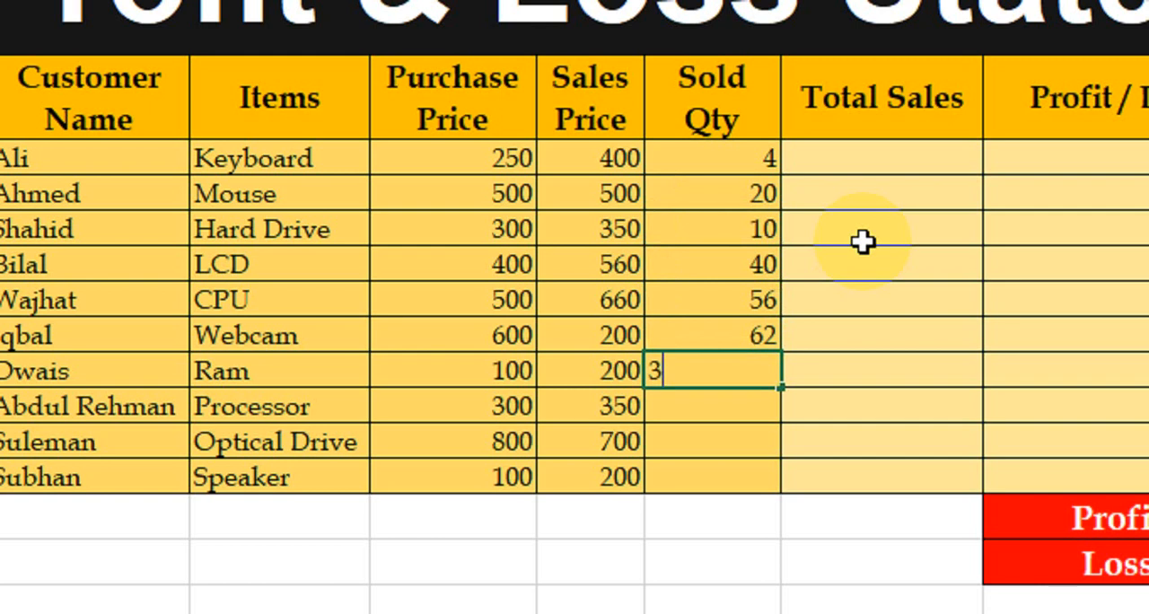
text(6)
key(Return)
text(39)
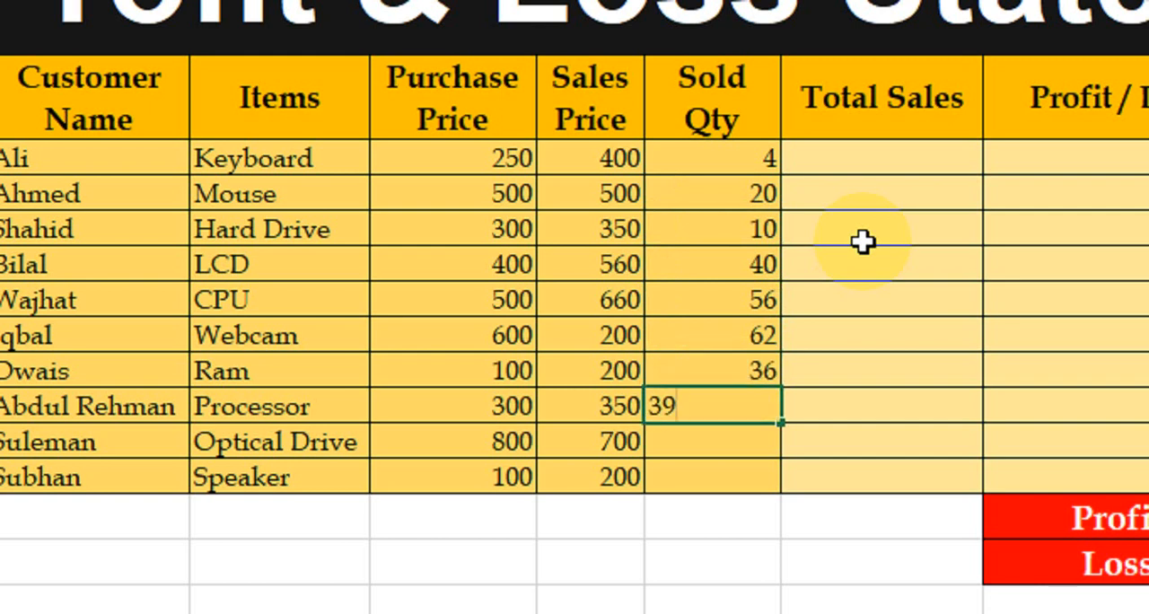
key(Return)
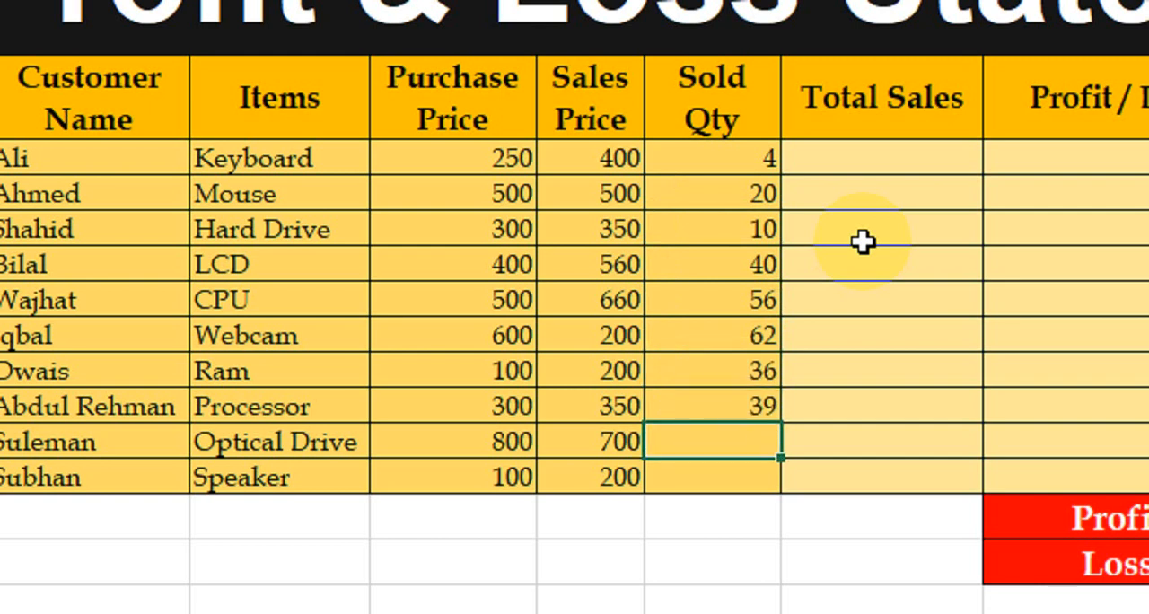
text(50)
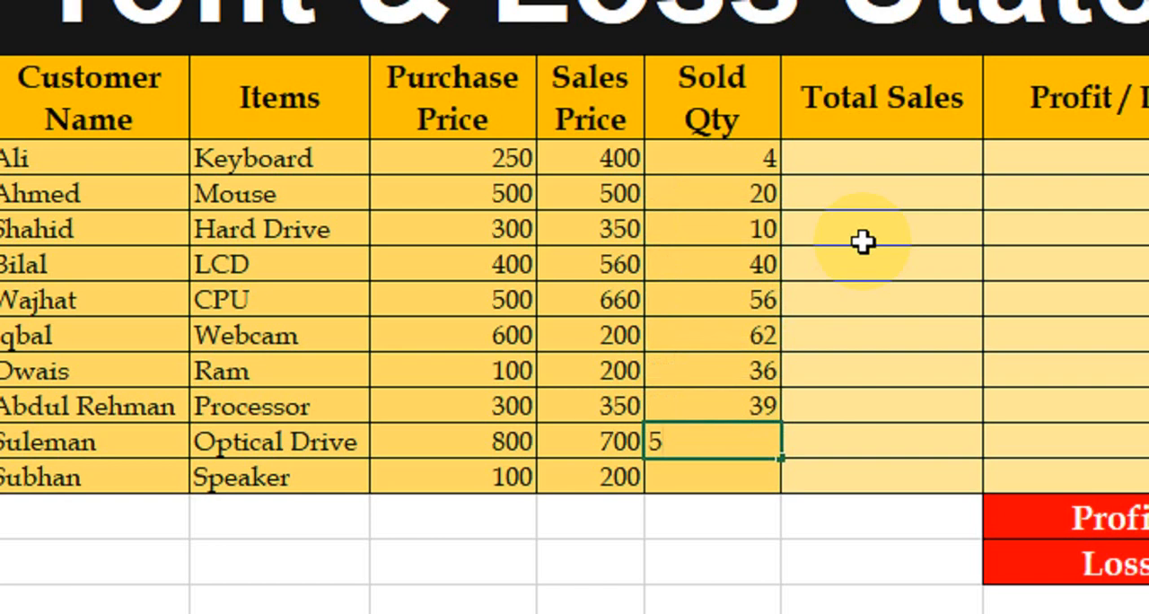
key(Return)
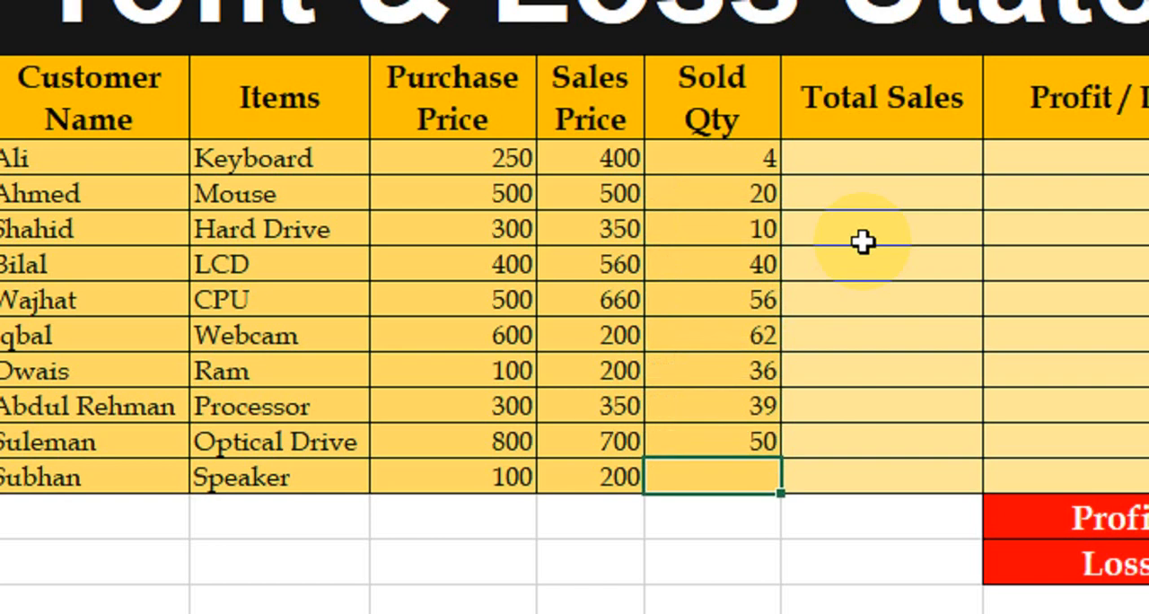
text(30)
key(Return)
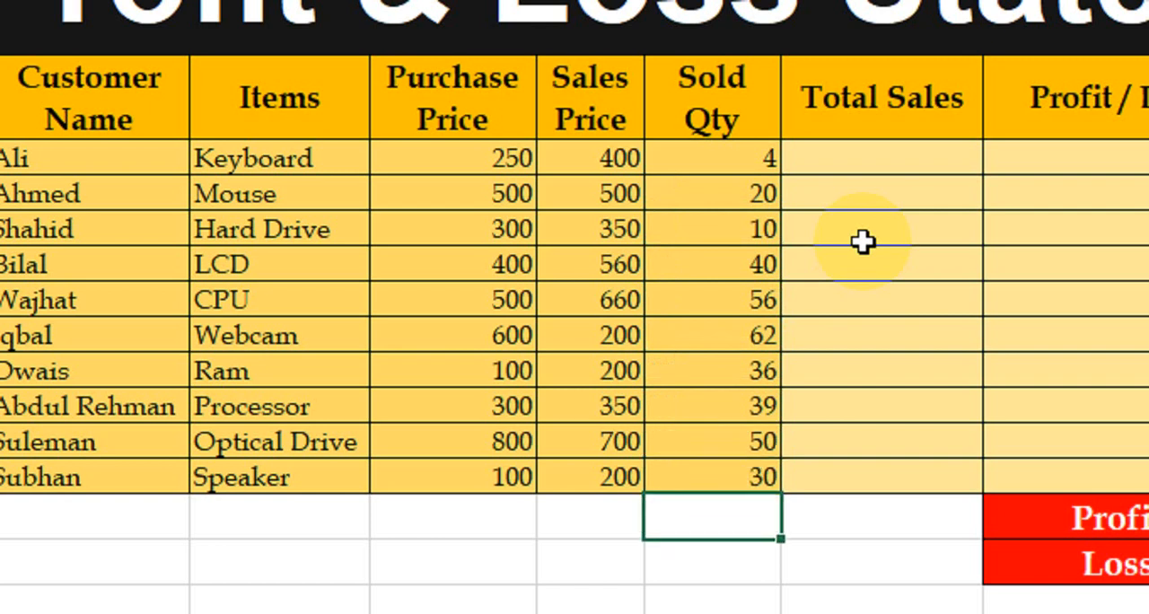
Calculate Keyboard's total sales by multiplying sold quantity by sales price with the formula =G7*F7
click(878, 160)
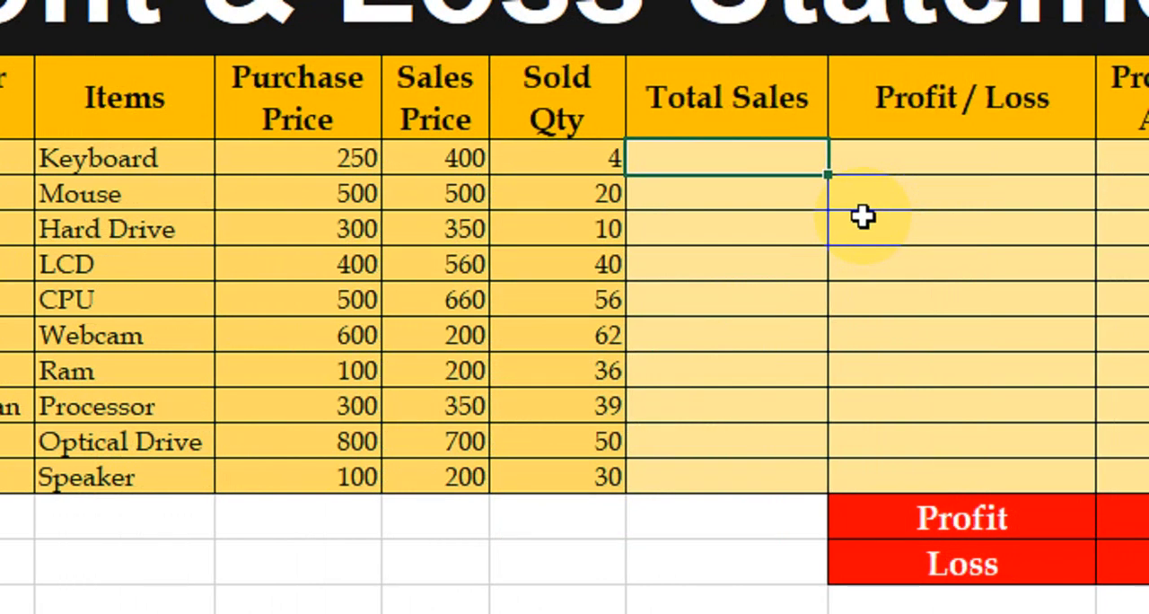
text(=)
click(578, 163)
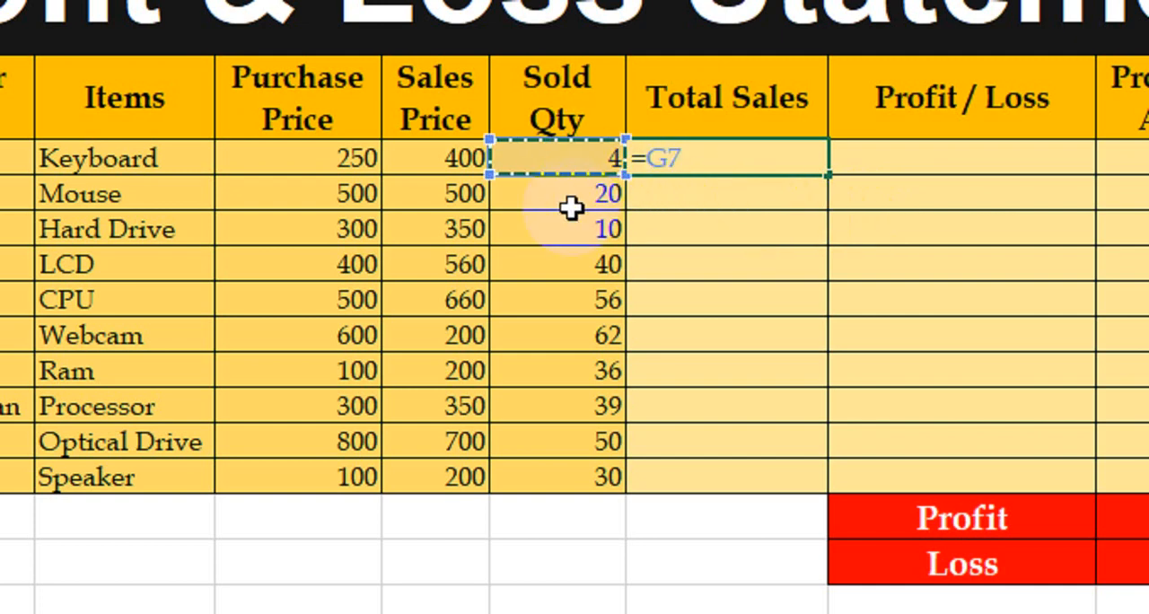
text(*)
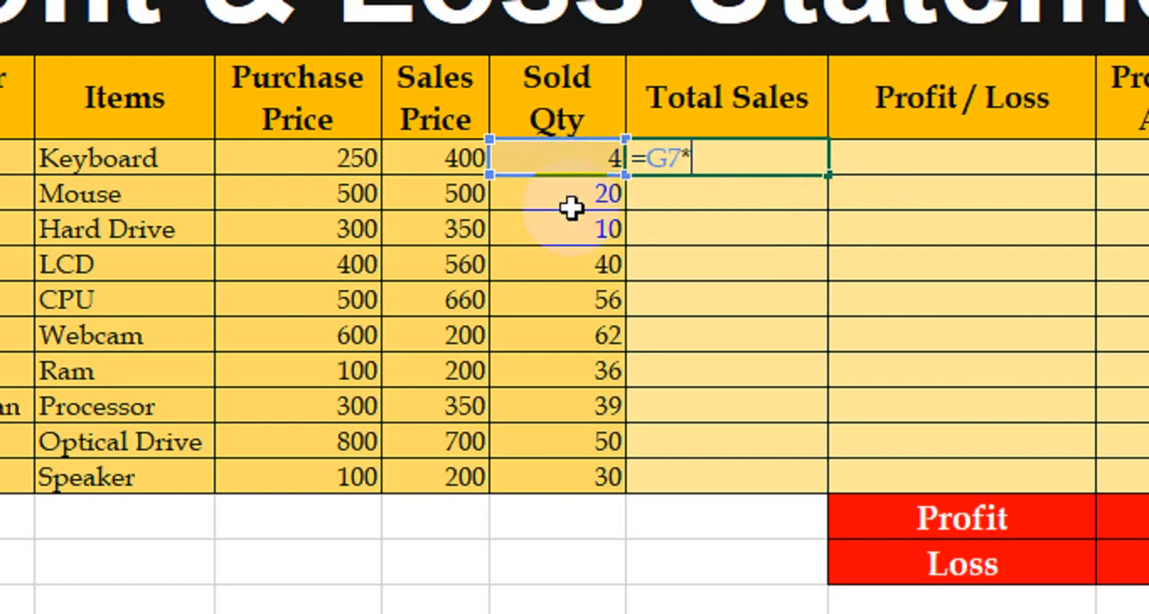
click(430, 158)
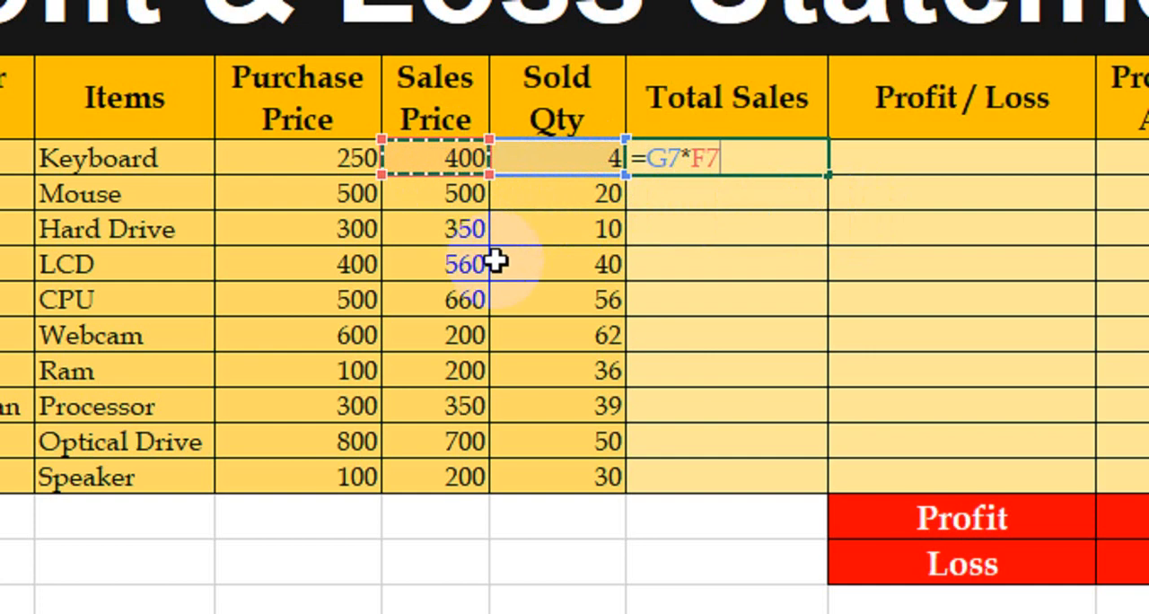
key(Return)
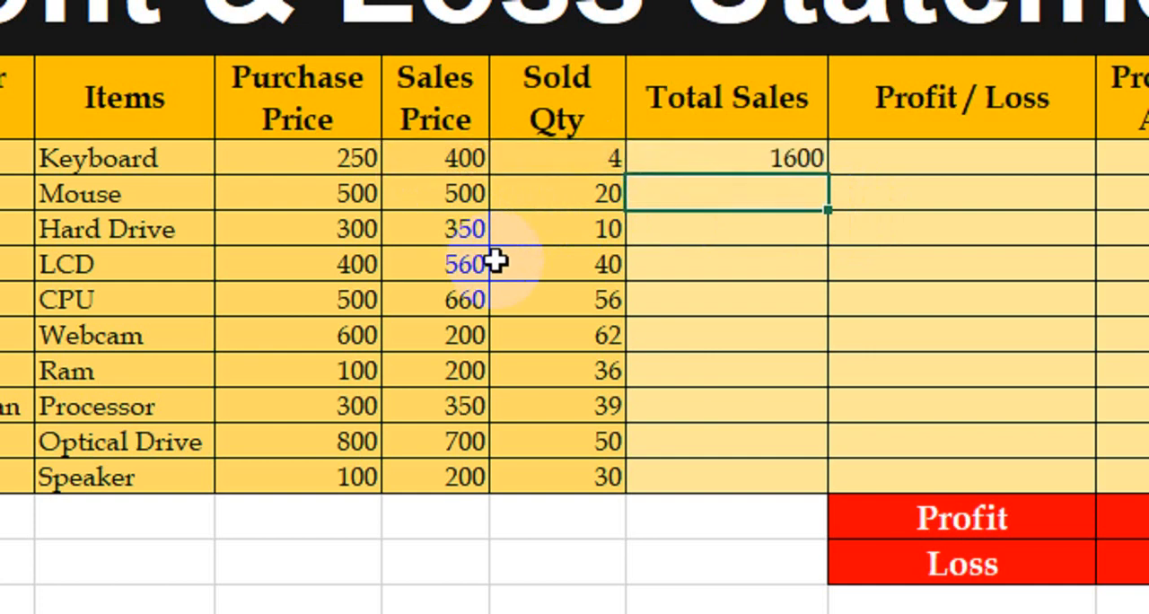
Copy Keyboard's Total Sales formula down through the Speaker row
click(462, 166)
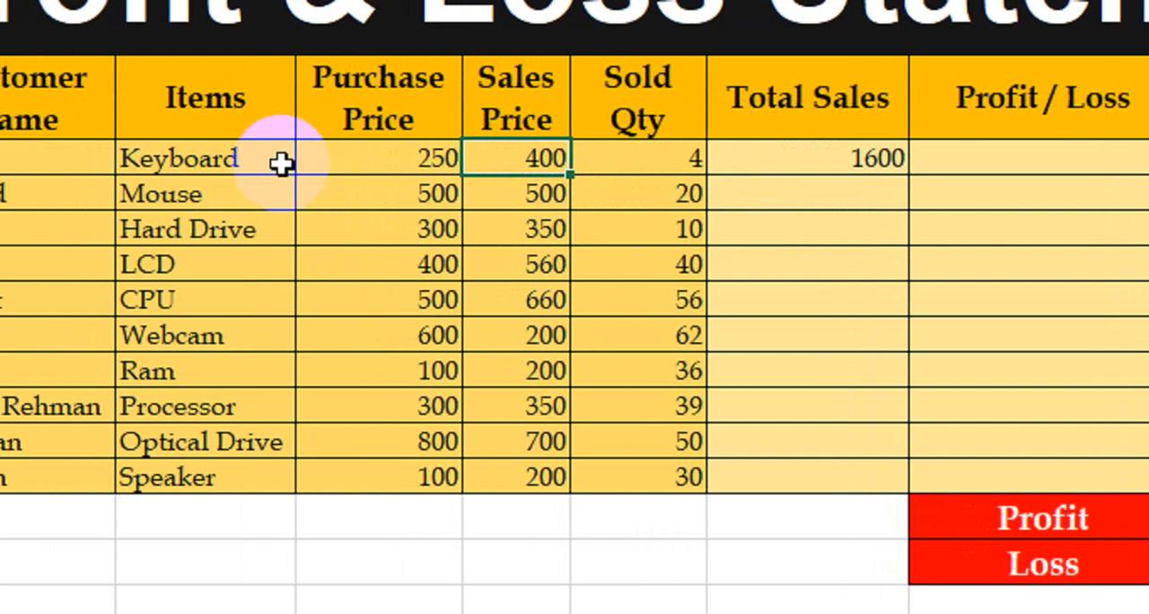
click(641, 159)
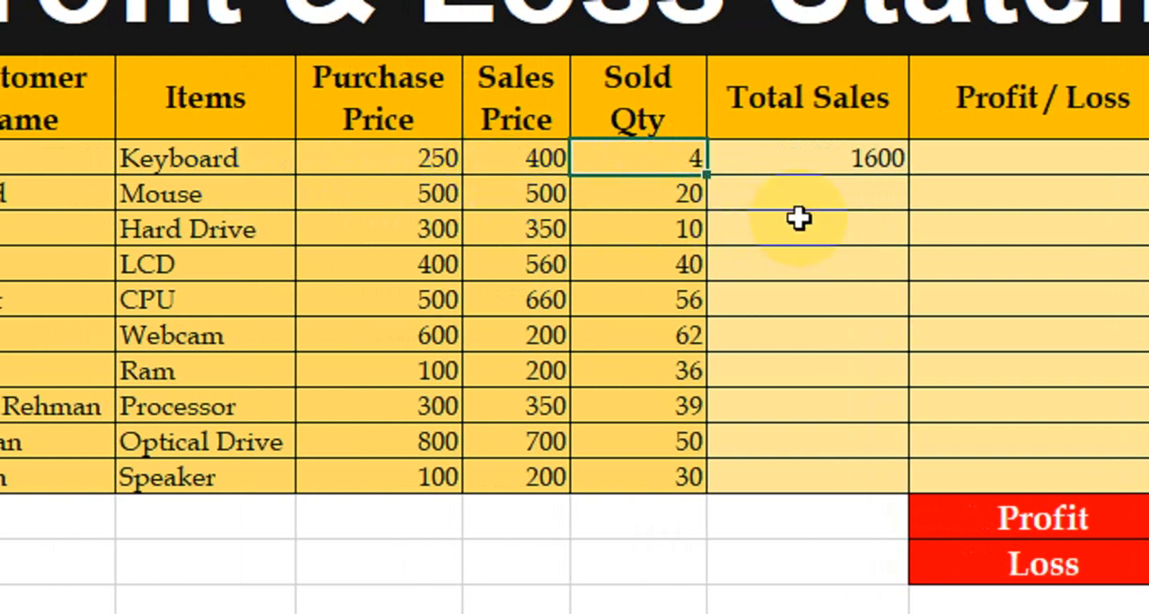
click(827, 175)
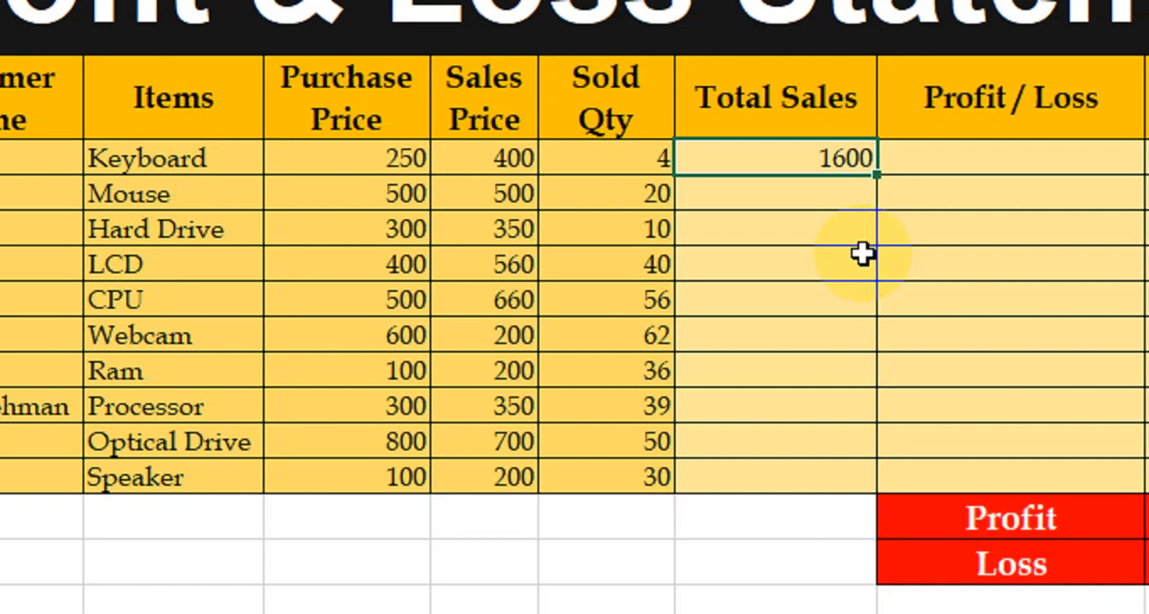
drag(876, 174, 843, 474)
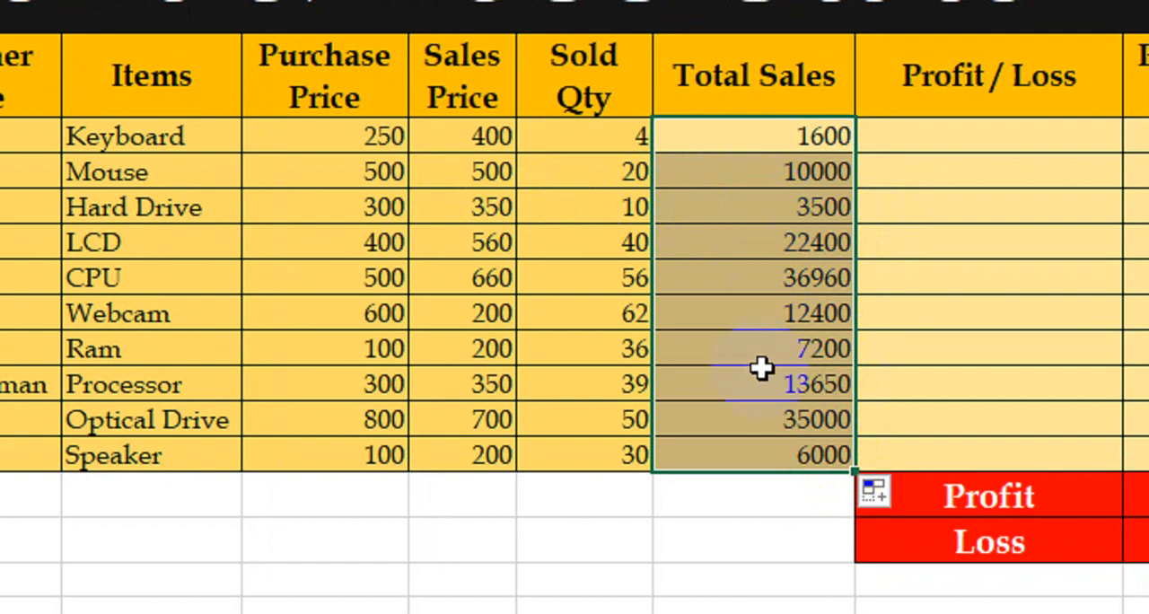
Begin Keyboard's Profit / Loss formula with =IF(F7>E7,"Profit", to return Profit when the sales price exceeds the purchase price
click(1005, 136)
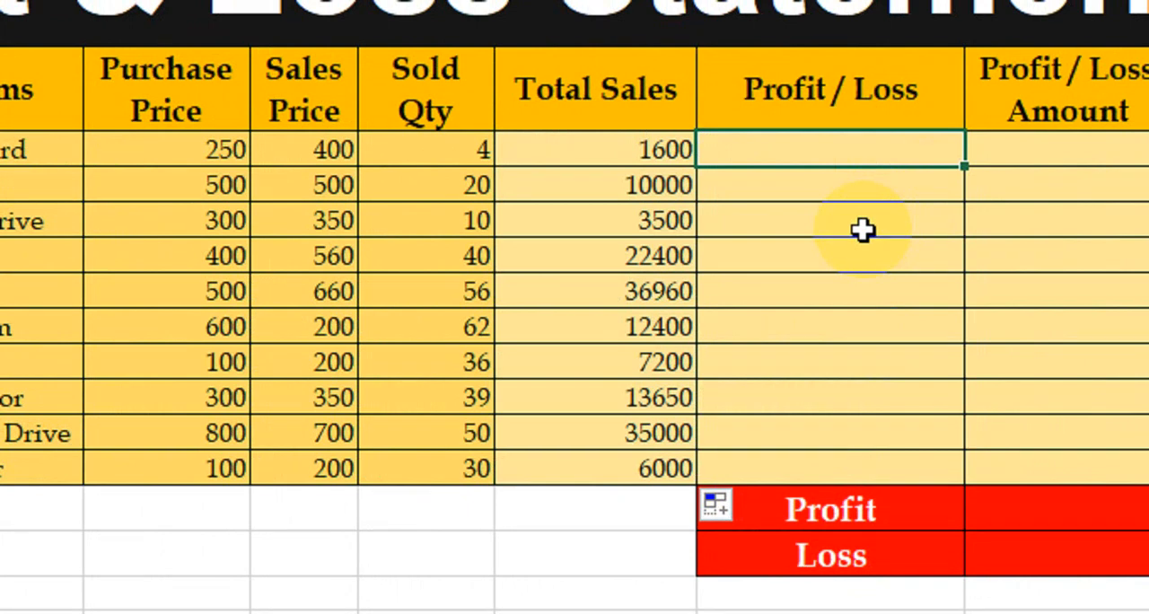
text(==)
key(BackSpace)
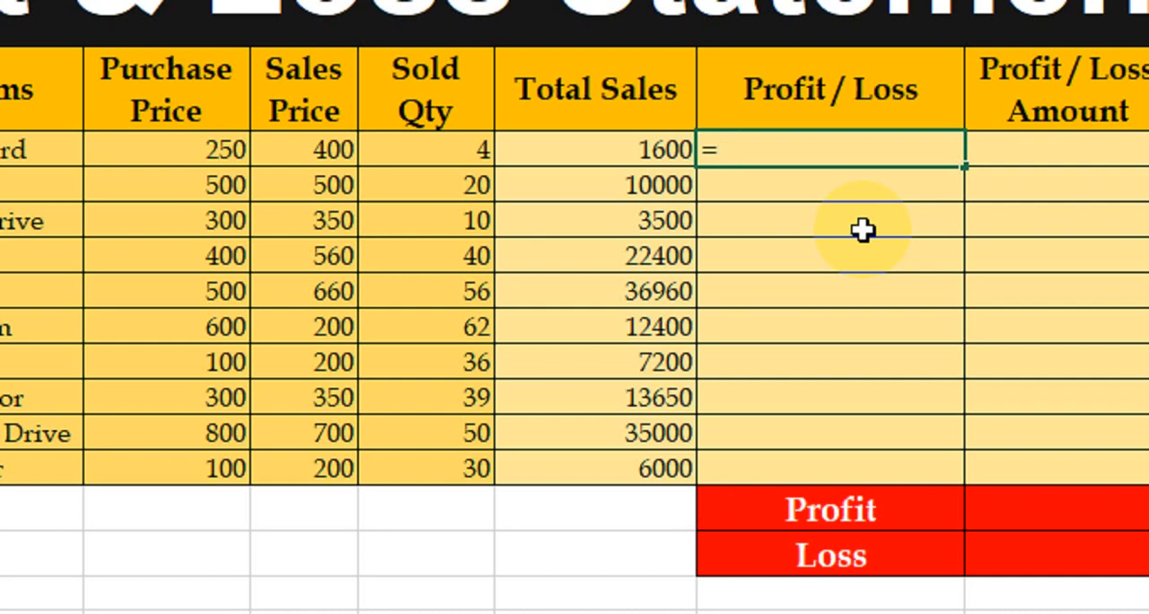
text(if)
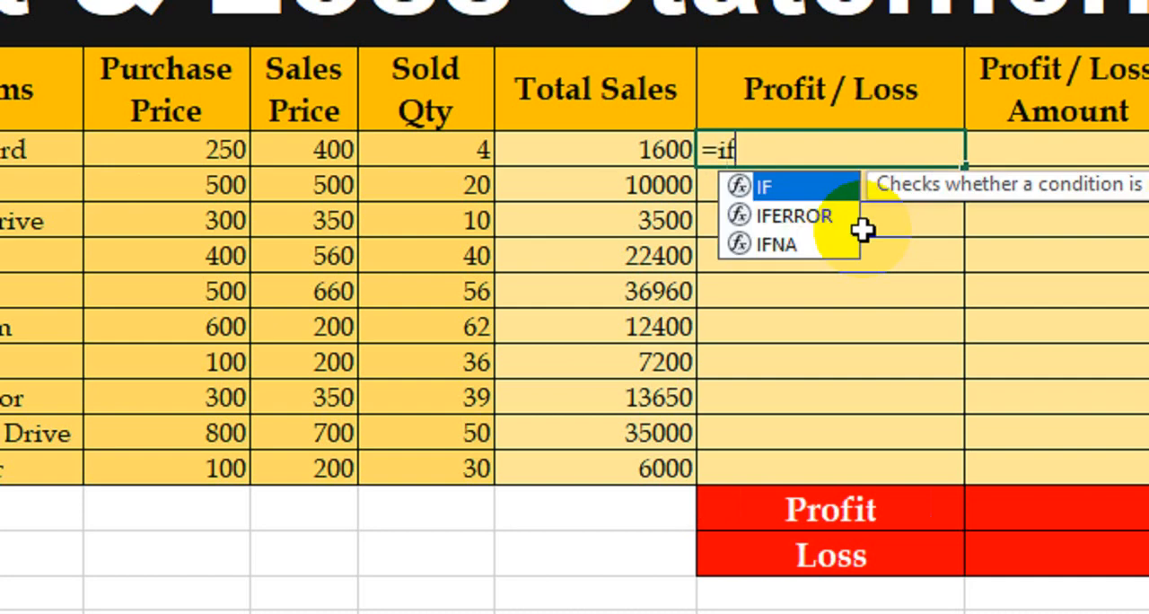
key(Tab)
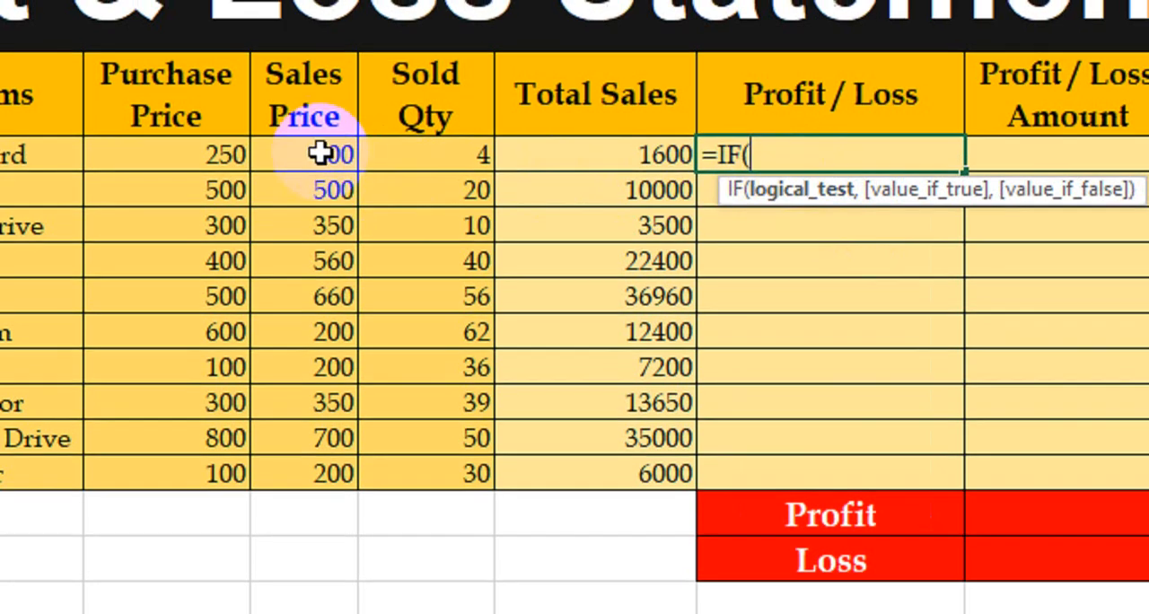
click(320, 154)
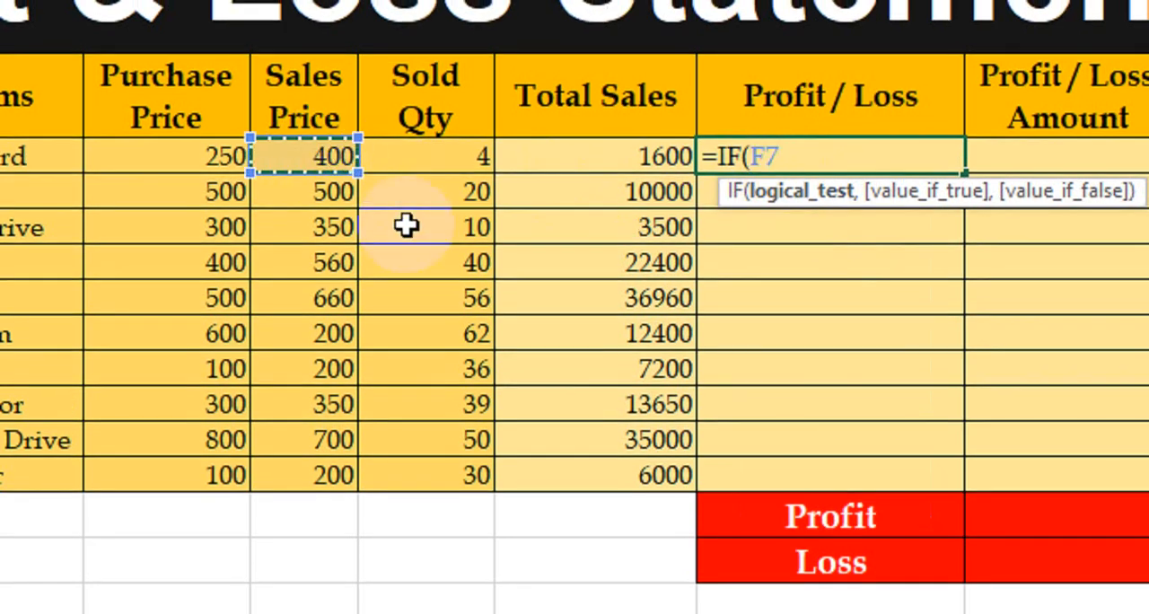
text(>)
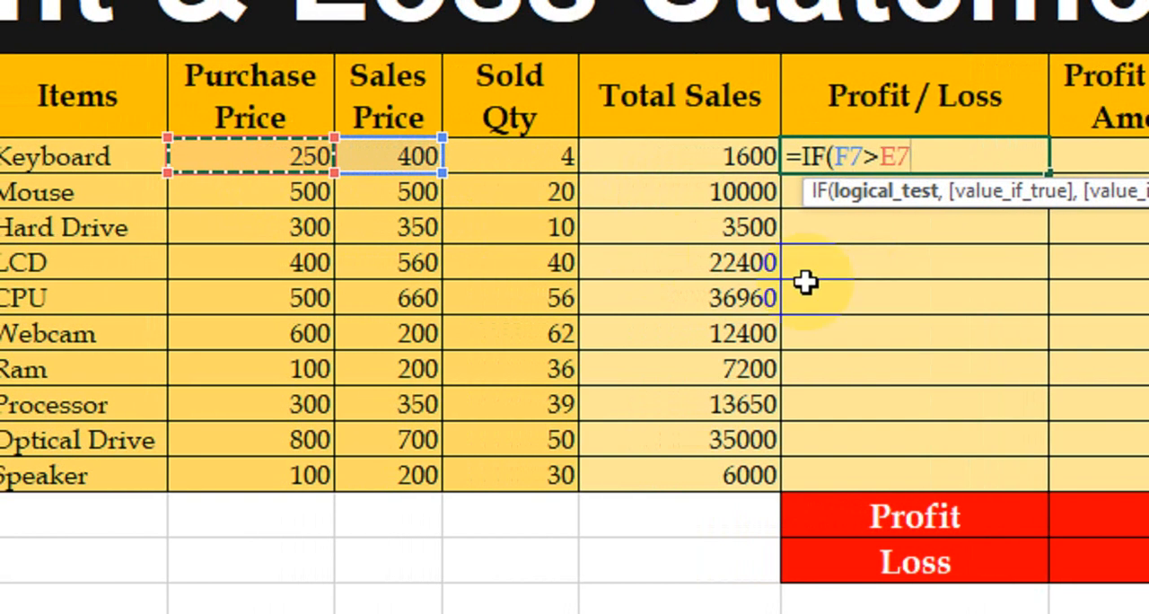
text(,"Profit)
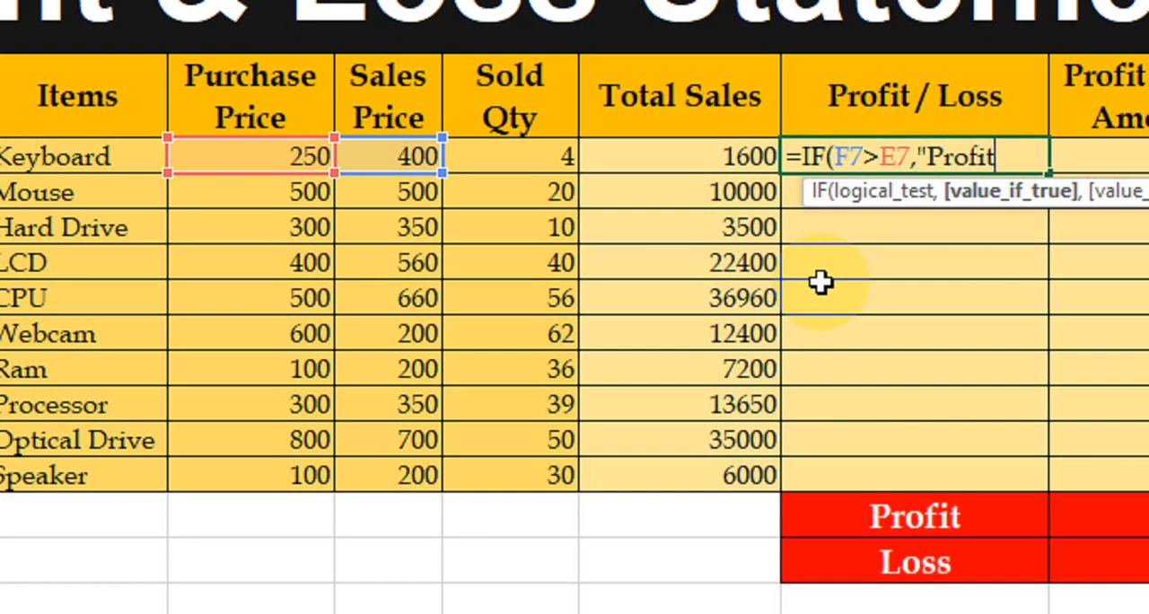
text(",)
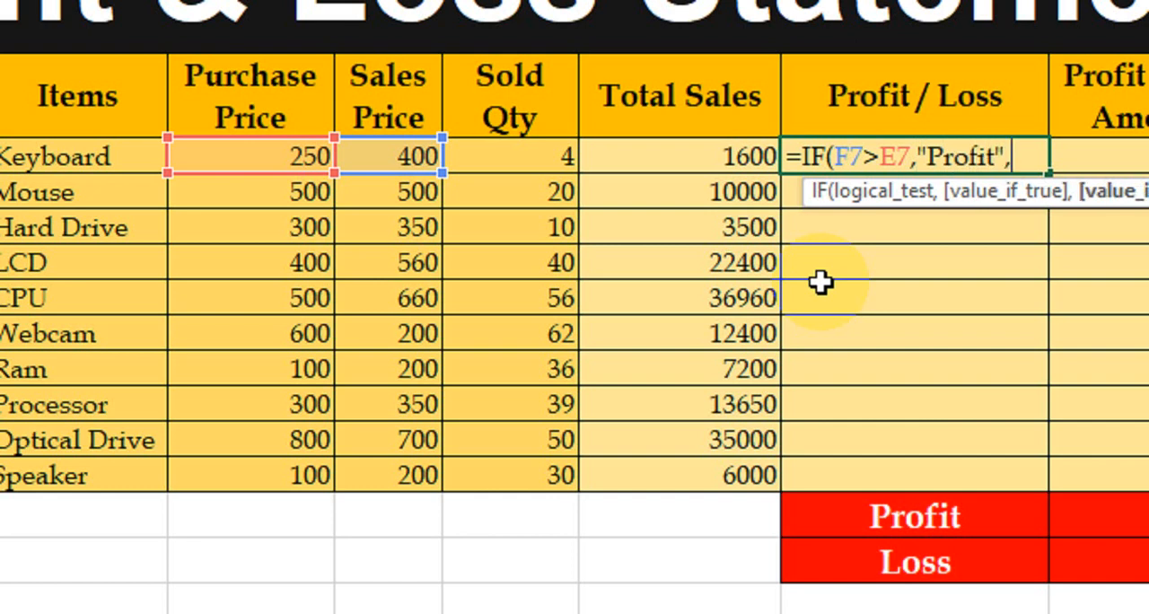
text(if)
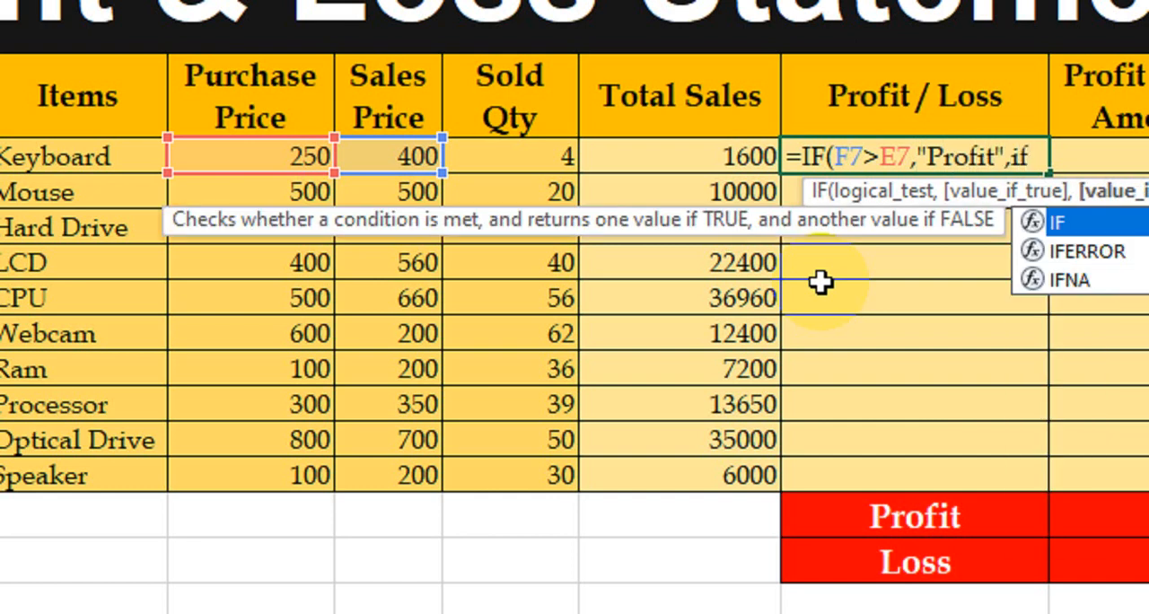
Extend Keyboard's Profit / Loss formula with a nested IF(F7<E7,"Loss", for a sales price below the purchase price
key(Tab)
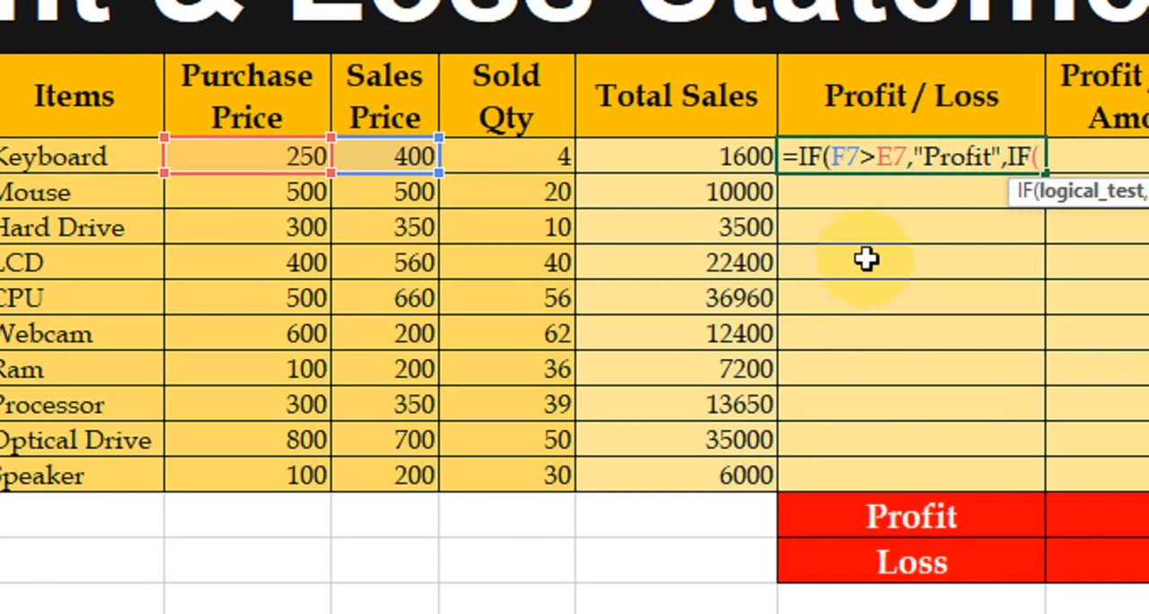
click(425, 157)
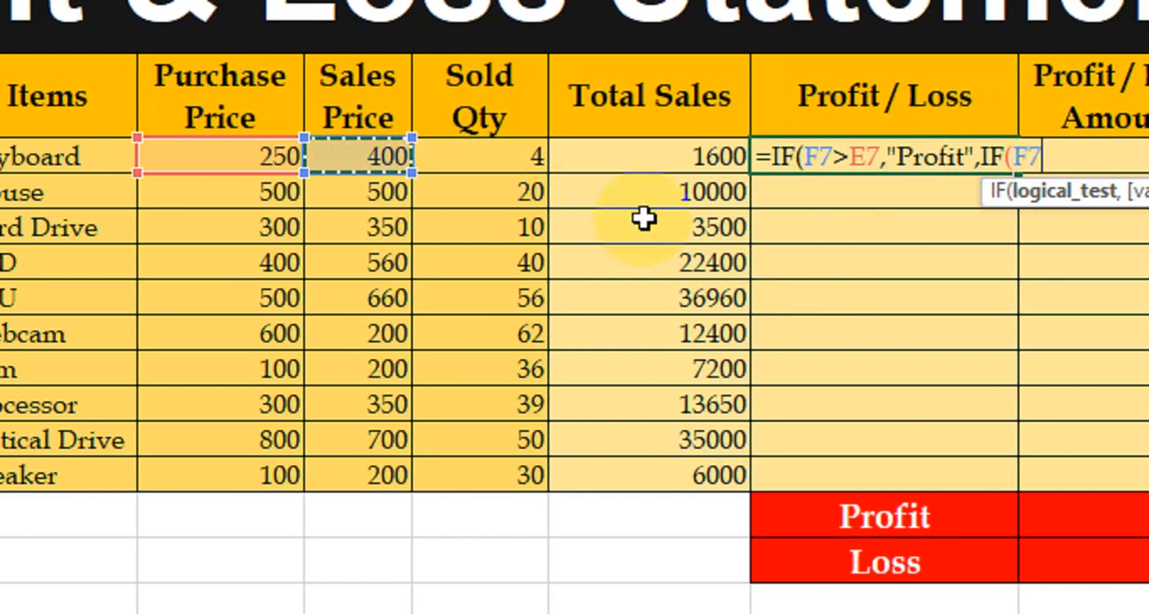
text(<)
click(264, 158)
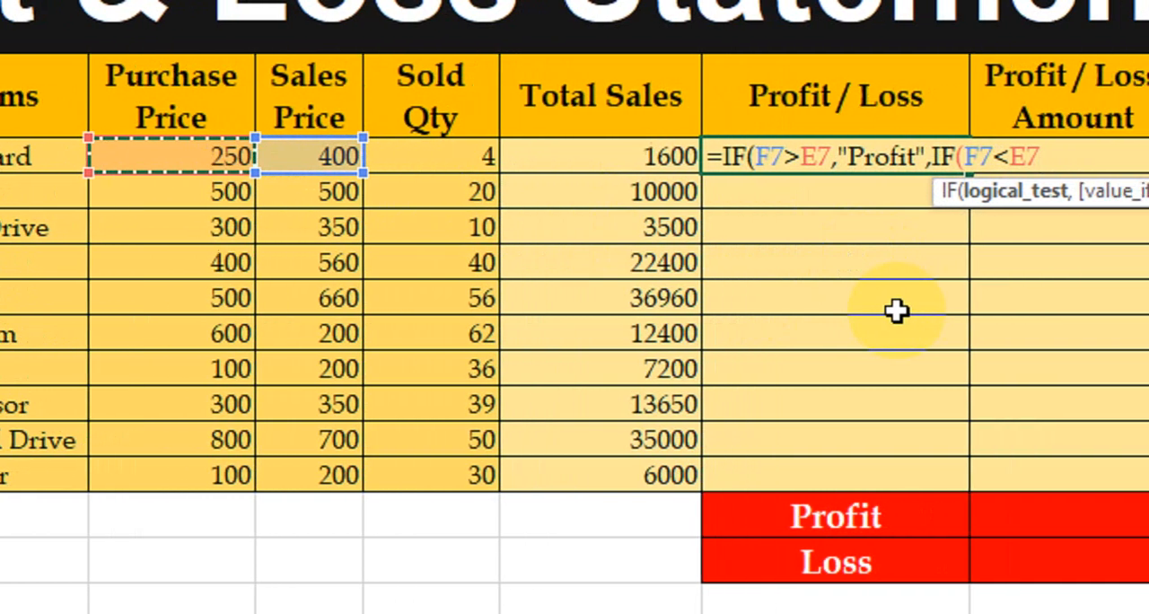
text(,)
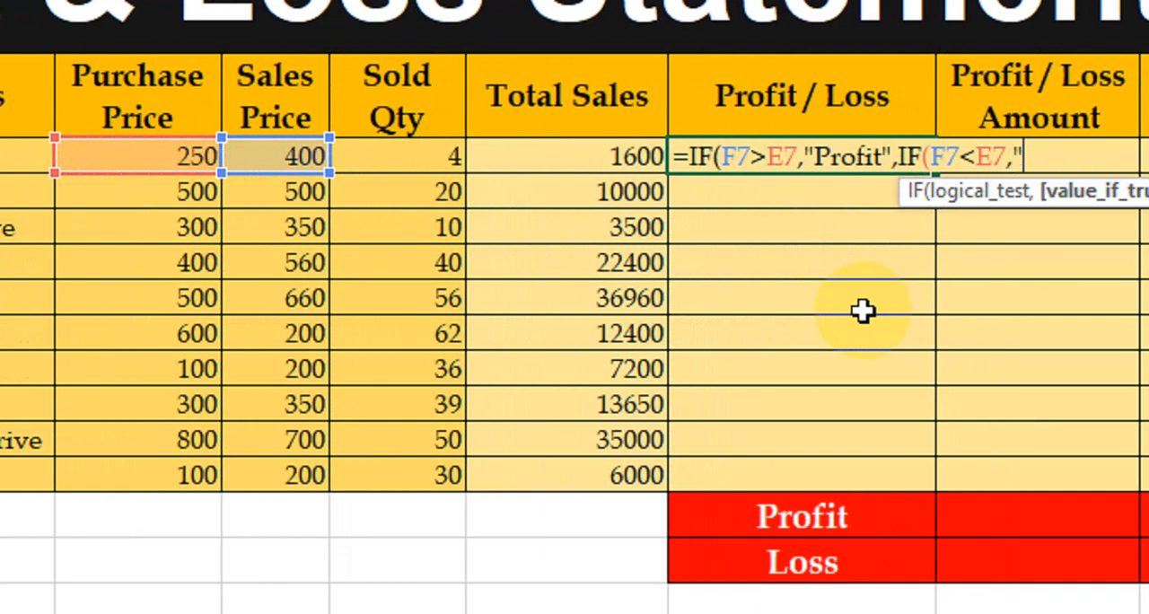
text("Loss)
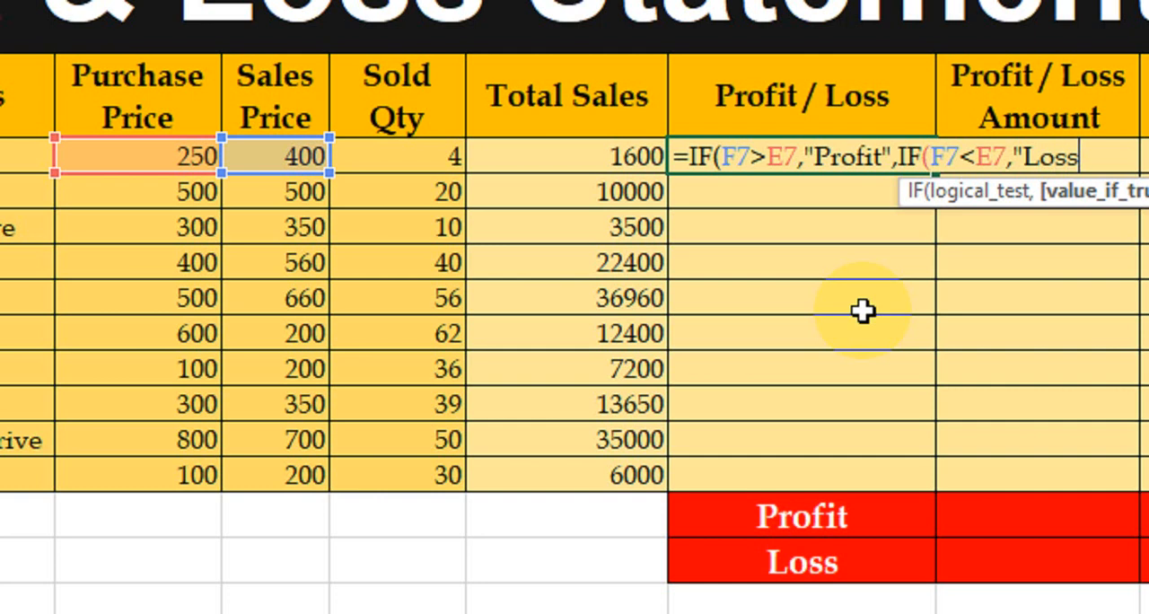
text(",)
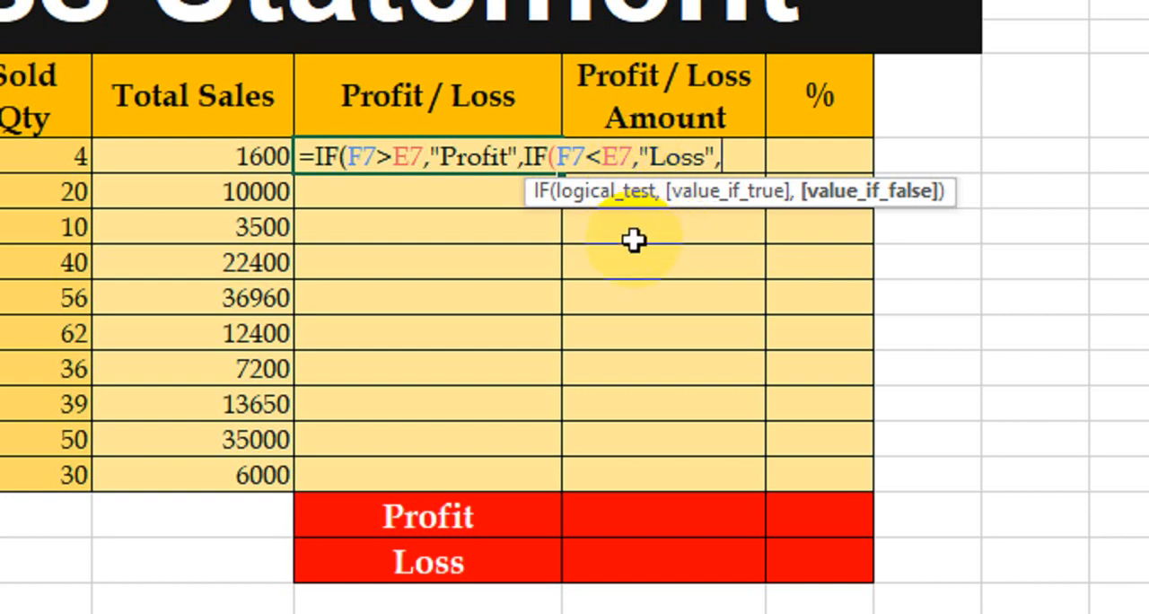
Extend Keyboard's Profit / Loss formula with a third nested IF(F7=E7, testing whether the sales price equals the purchase price
text(if)
key(Tab)
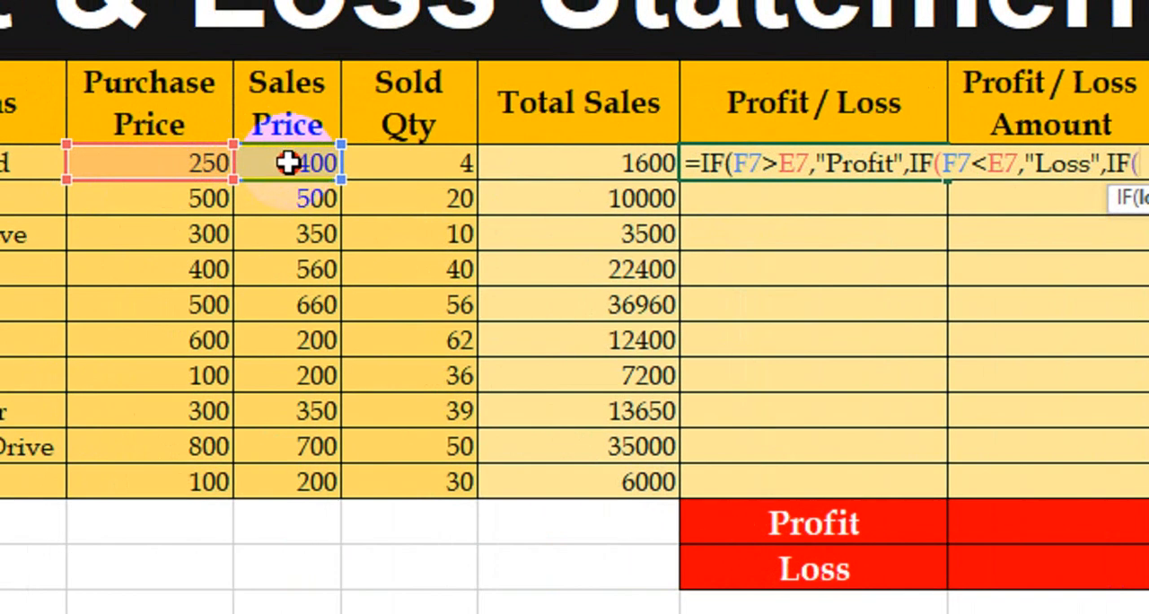
click(288, 162)
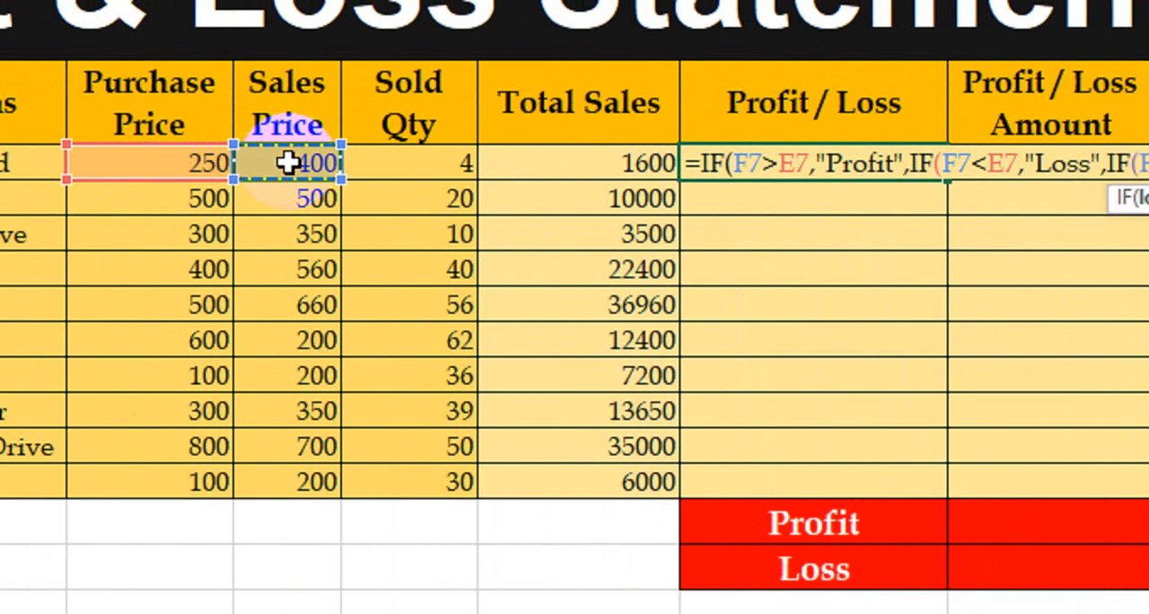
text(=)
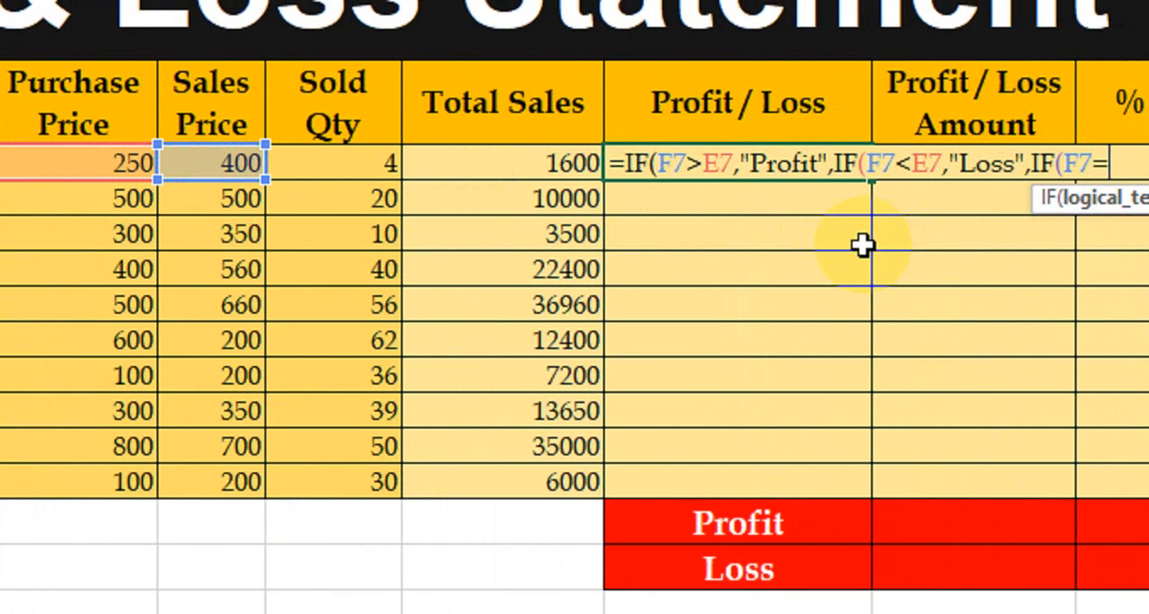
click(117, 163)
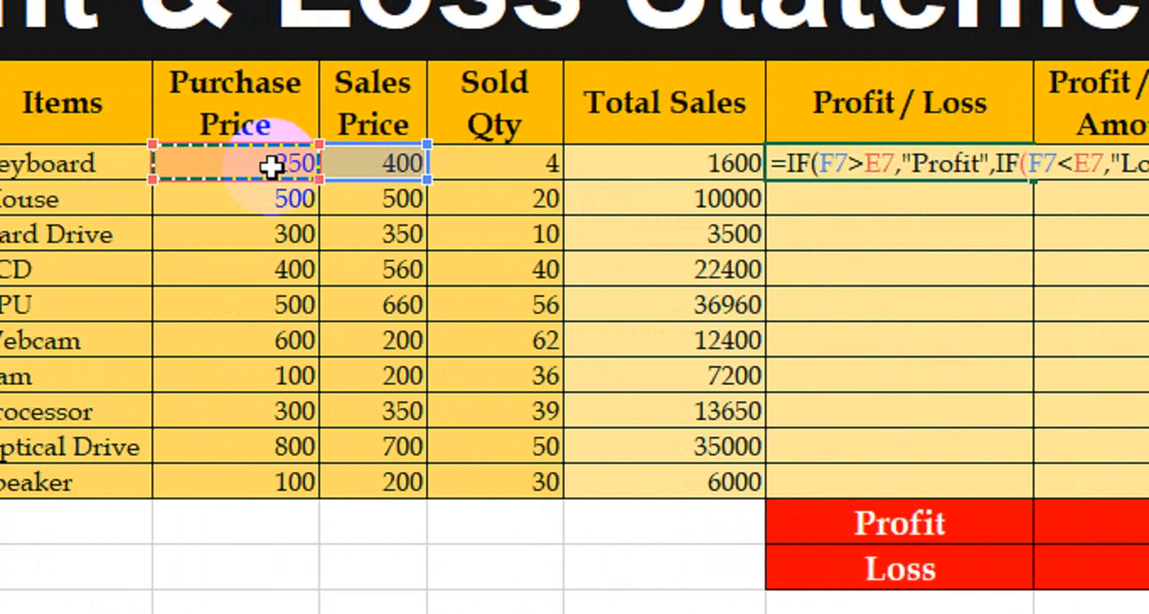
text(,IF(F7=E7,)
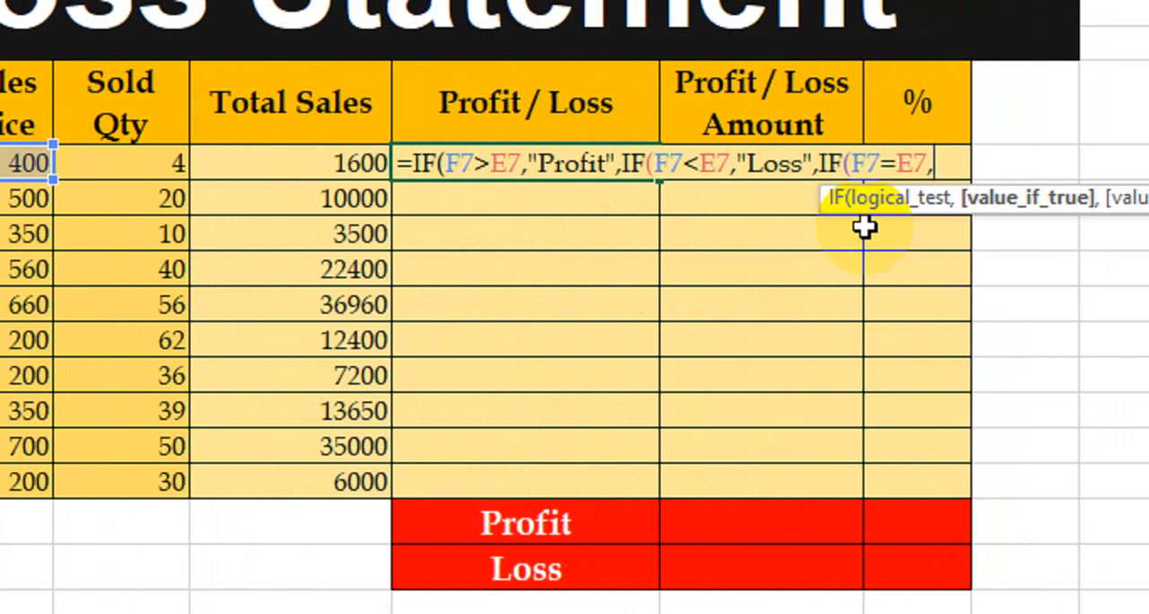
text(")
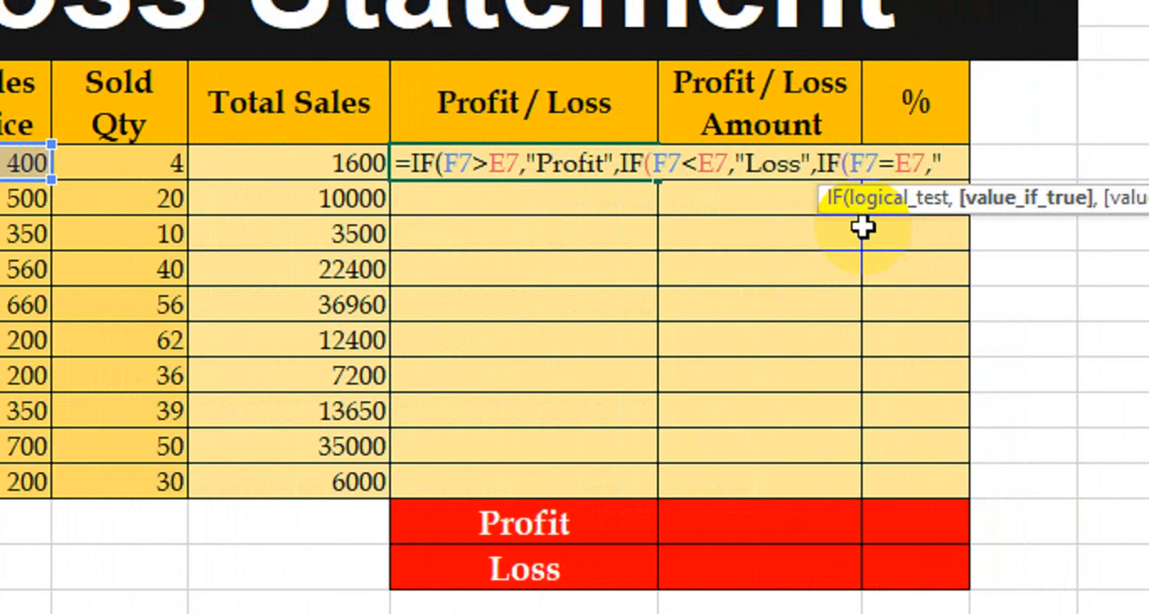
text(No Profit,)
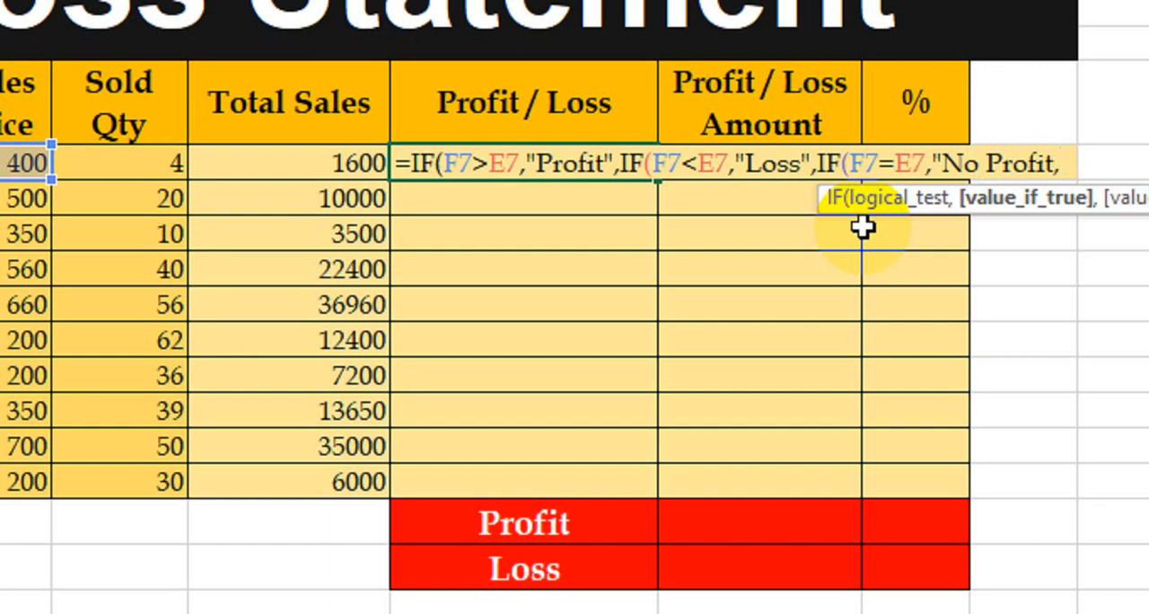
Finish Keyboard's Profit / Loss formula with "No Profit, No Loss" as the result for equal prices, closing all three IFs
text(No Loss")
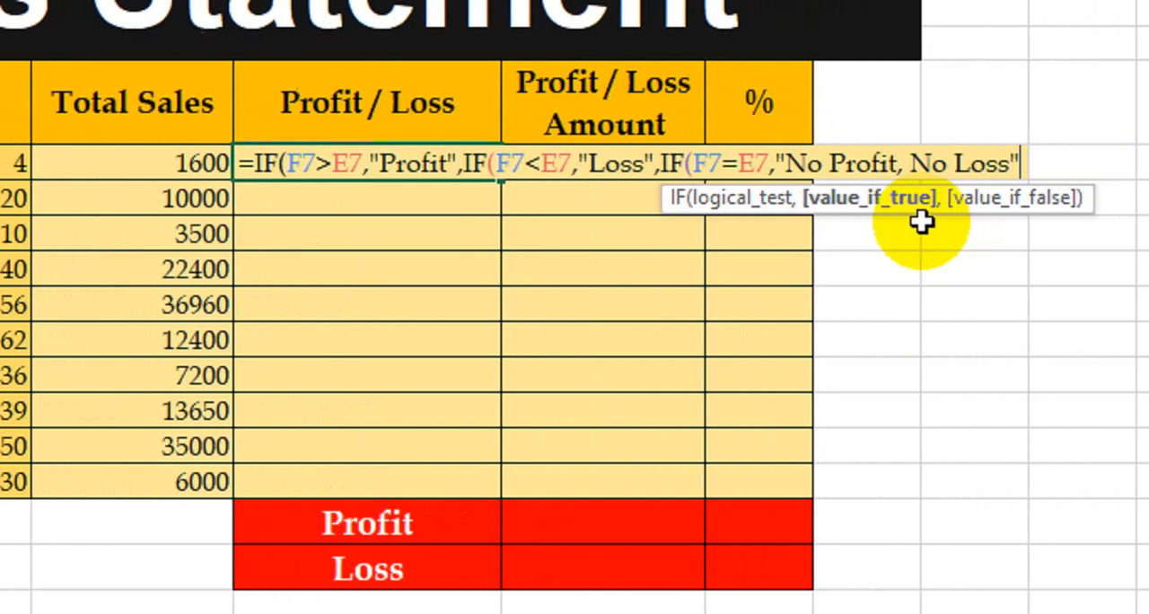
text())))
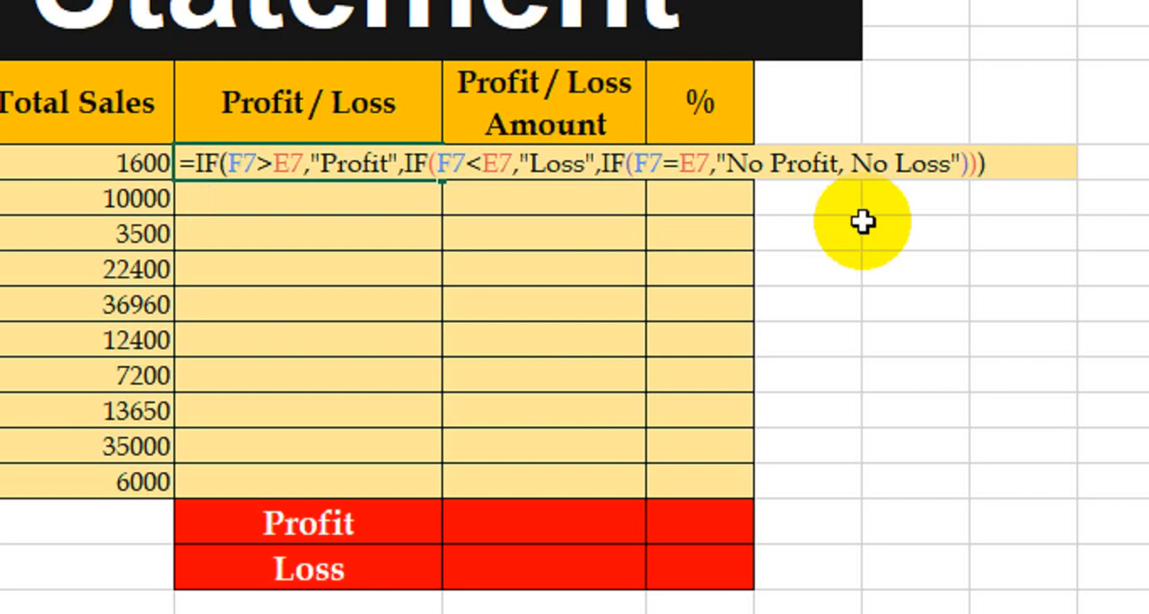
click(626, 160)
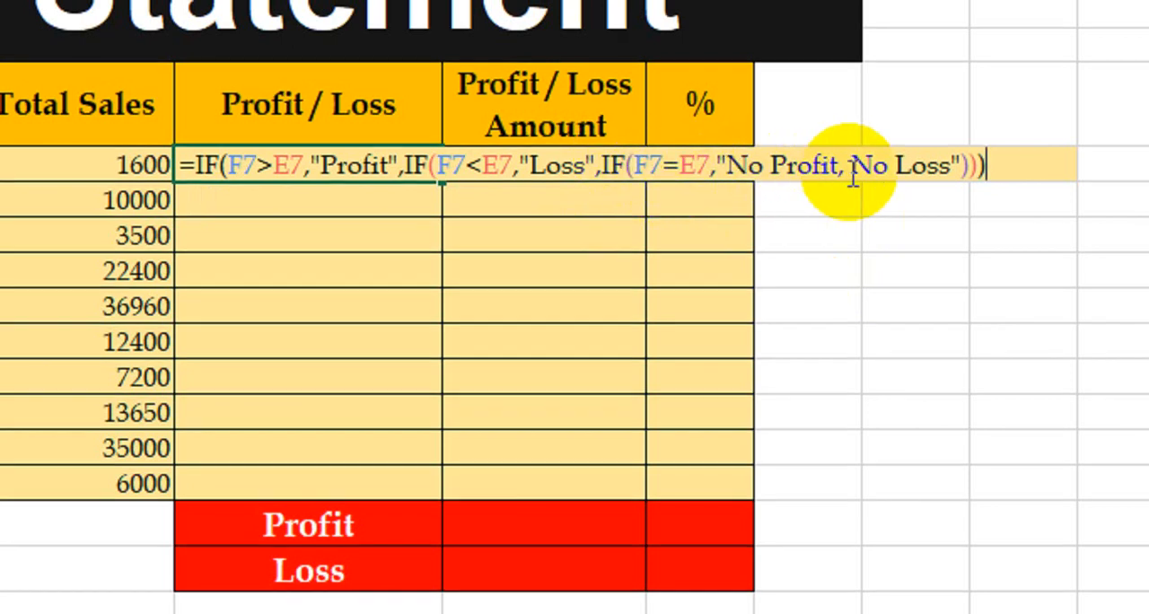
click(669, 170)
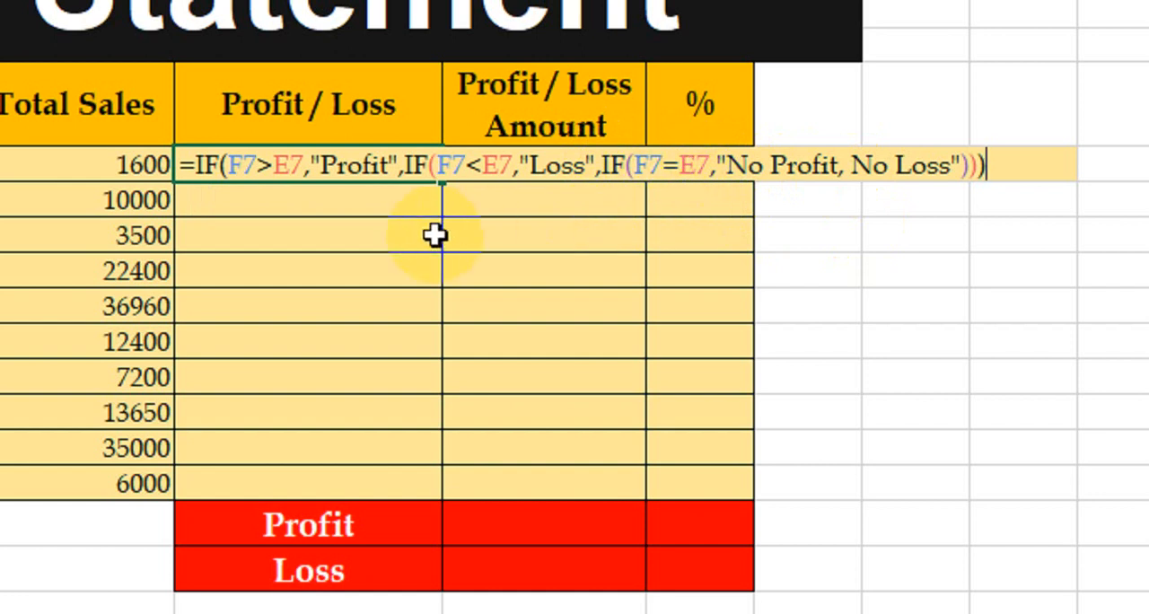
key(Return)
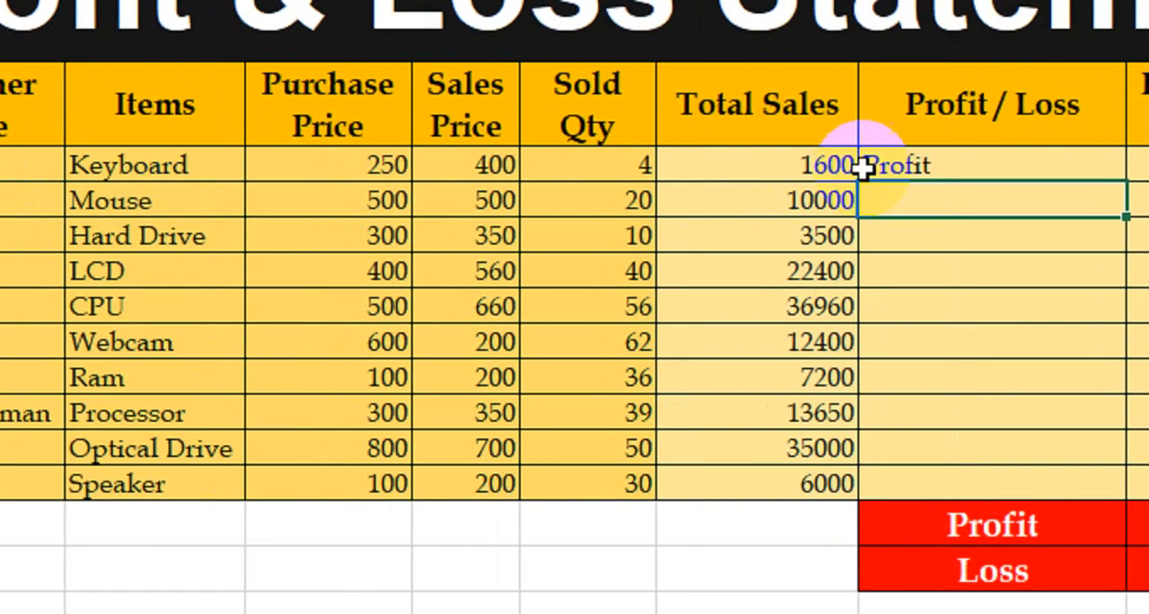
Copy Keyboard's Profit / Loss formula down through the Speaker row
click(251, 167)
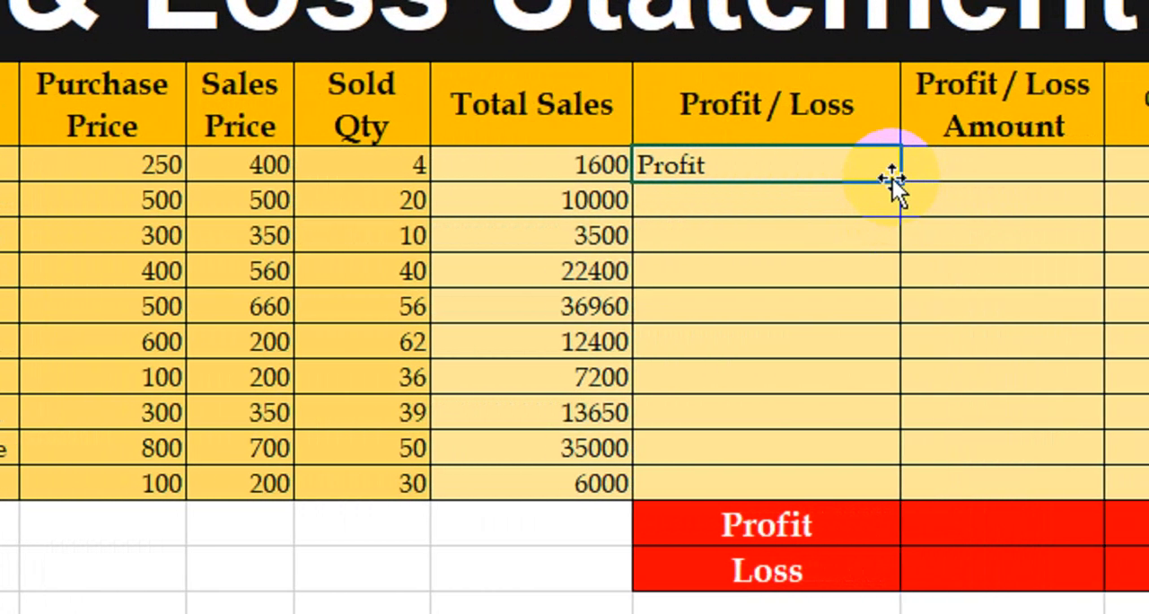
drag(869, 176, 828, 493)
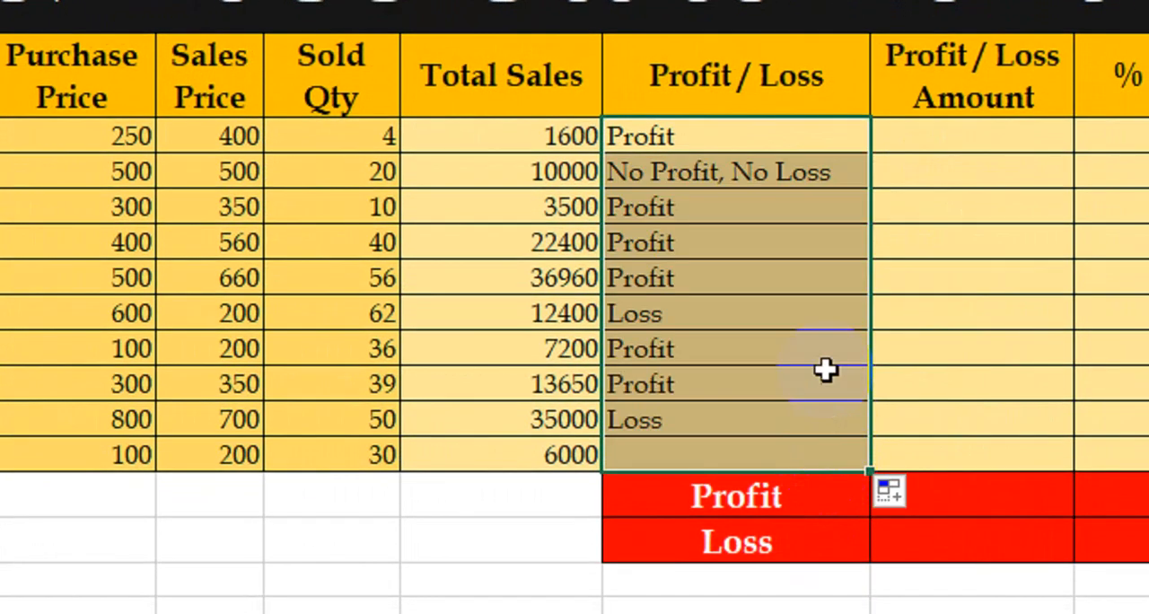
Check the Profit / Loss results against the purchase and sales prices, especially in the Mouse and Webcam rows
click(695, 148)
click(698, 179)
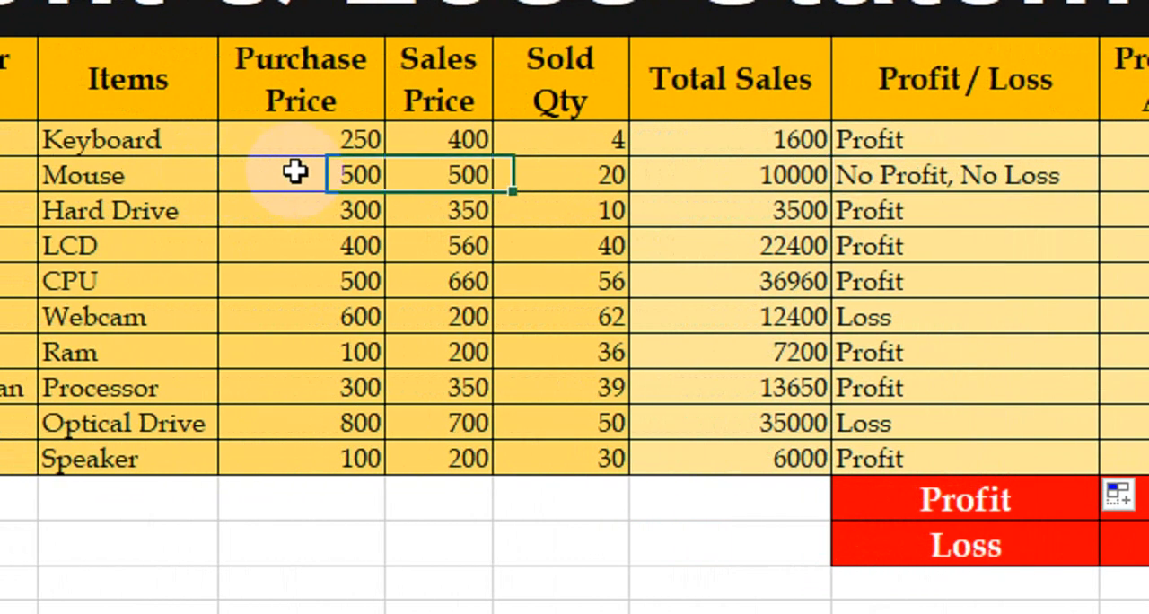
click(164, 184)
click(451, 174)
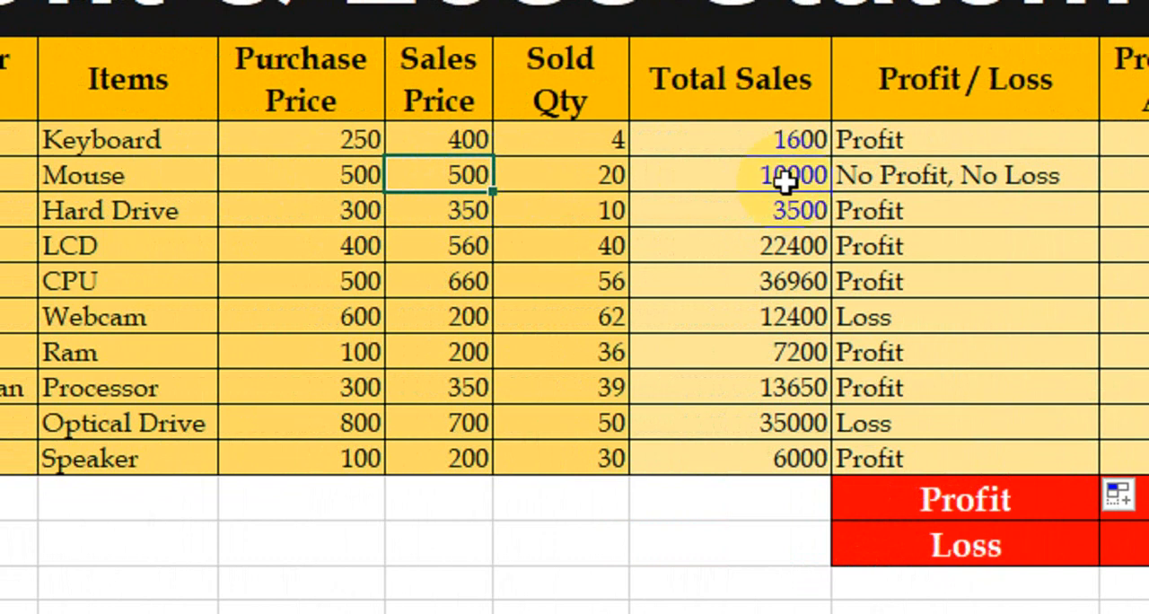
click(888, 176)
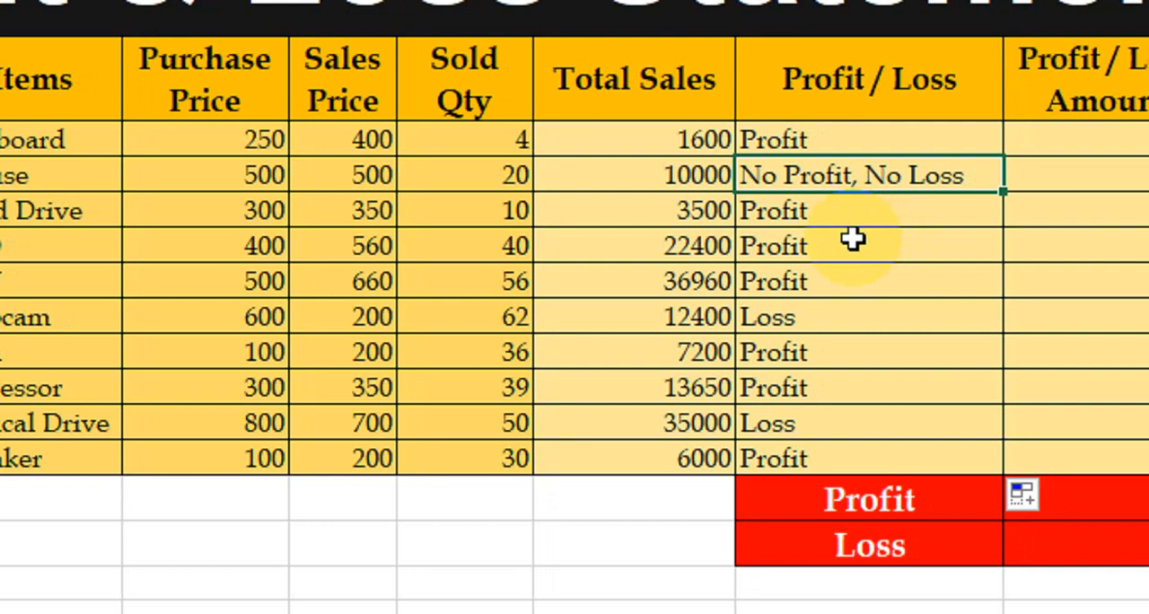
click(792, 314)
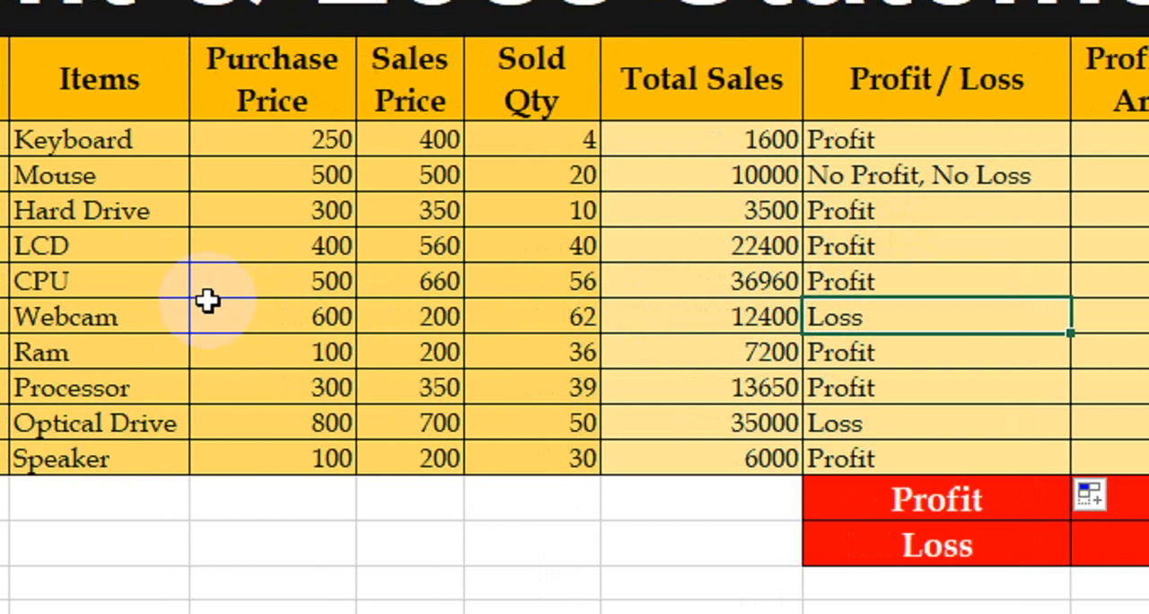
click(402, 316)
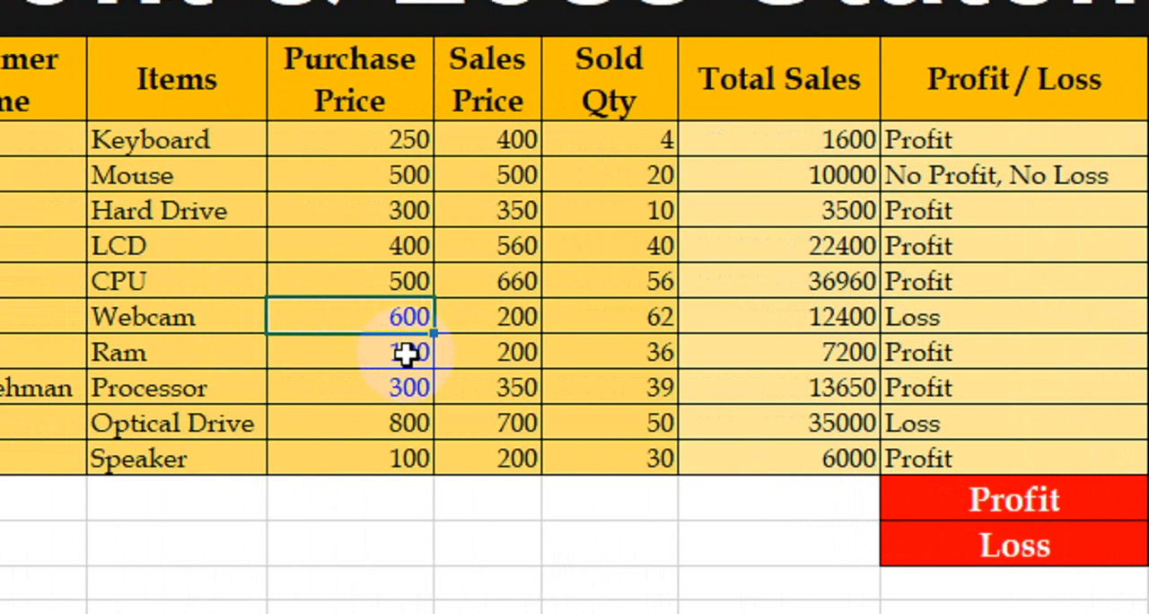
click(490, 319)
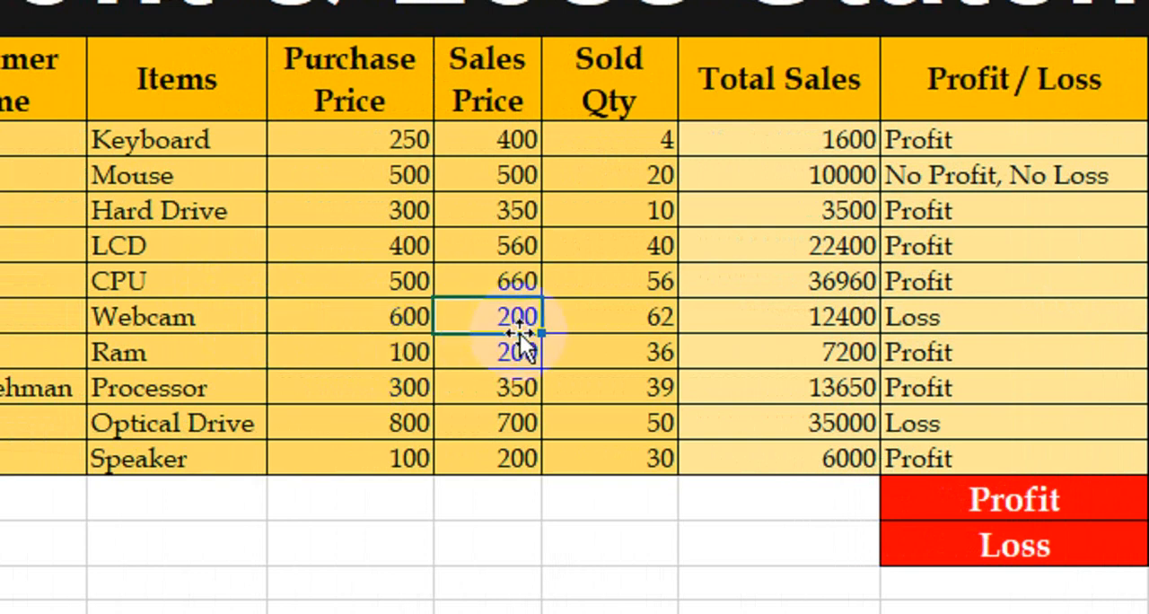
click(898, 323)
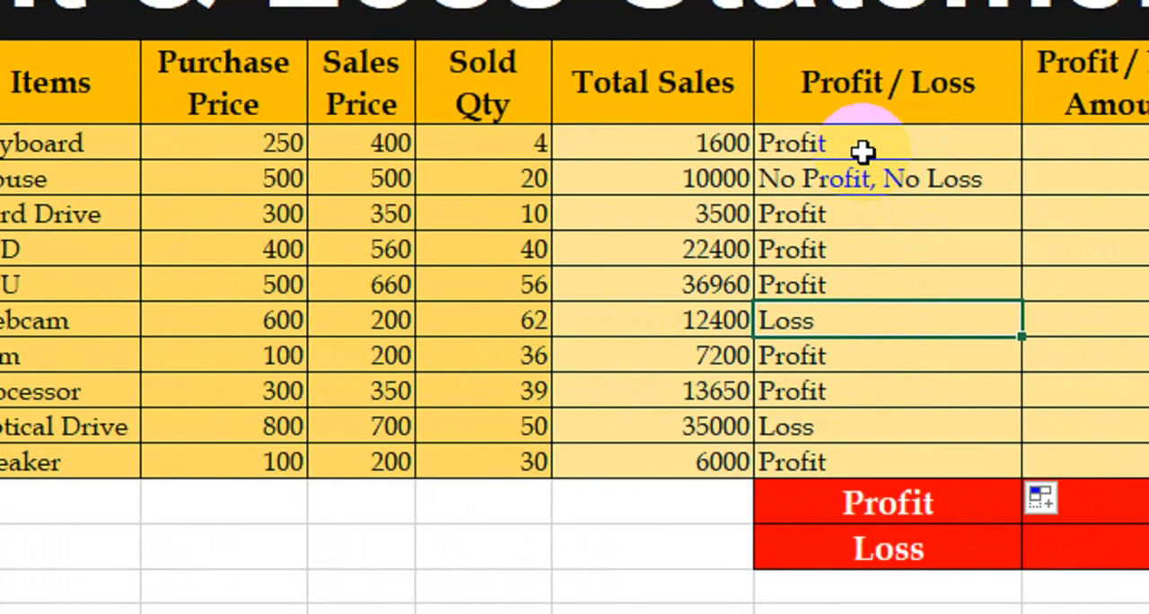
drag(876, 143, 862, 438)
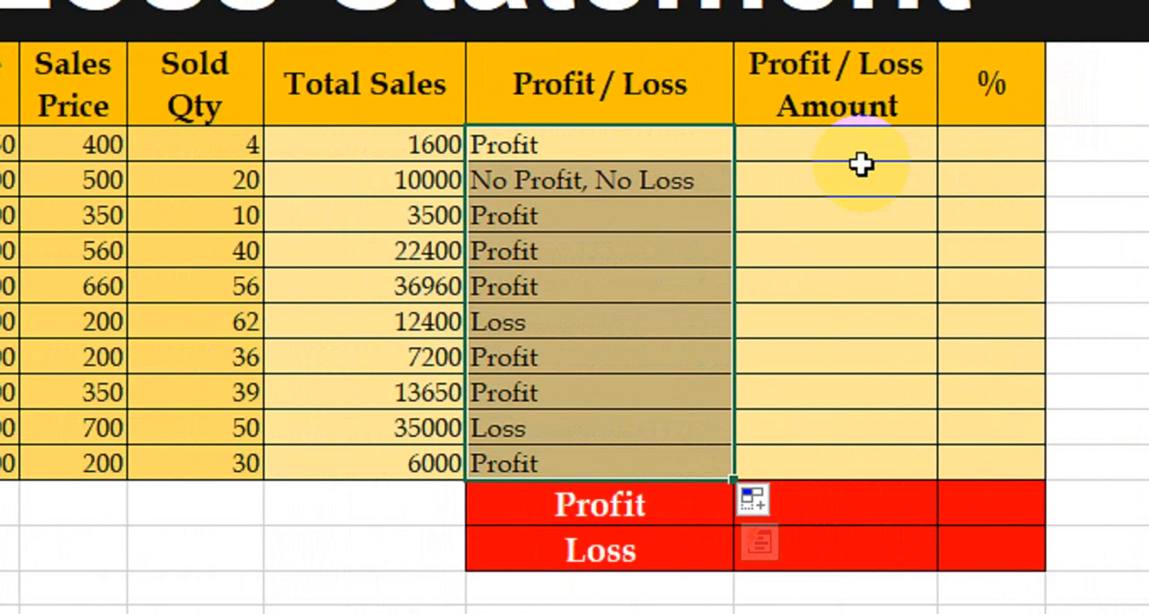
Calculate Keyboard's Profit / Loss Amount as price difference times sold quantity with the formula =(F7-E7)*G7
click(839, 148)
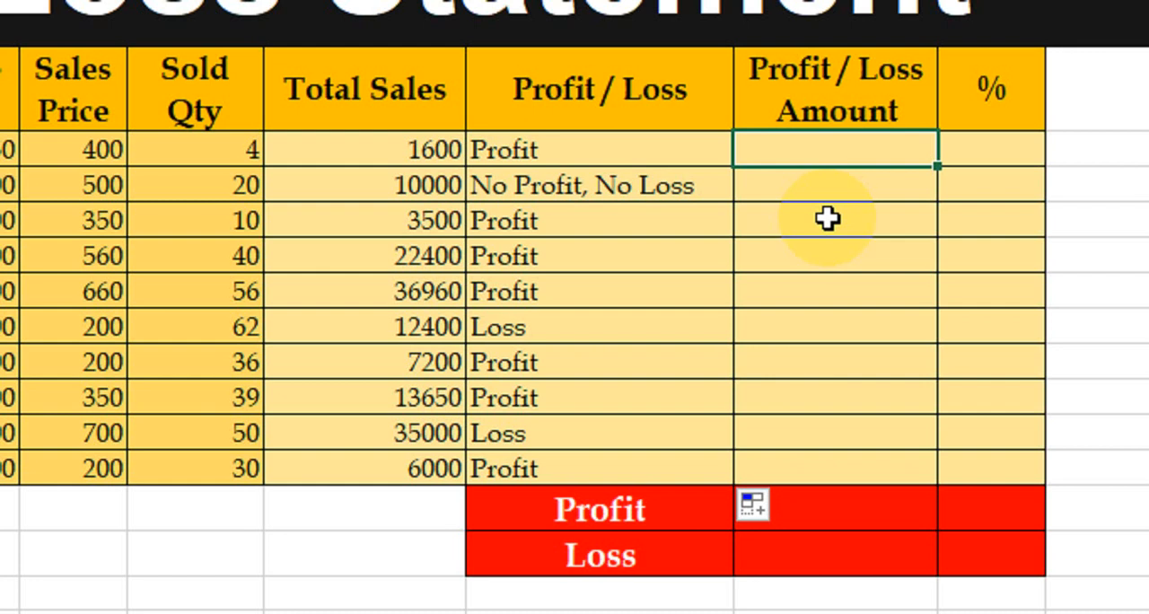
text(=()
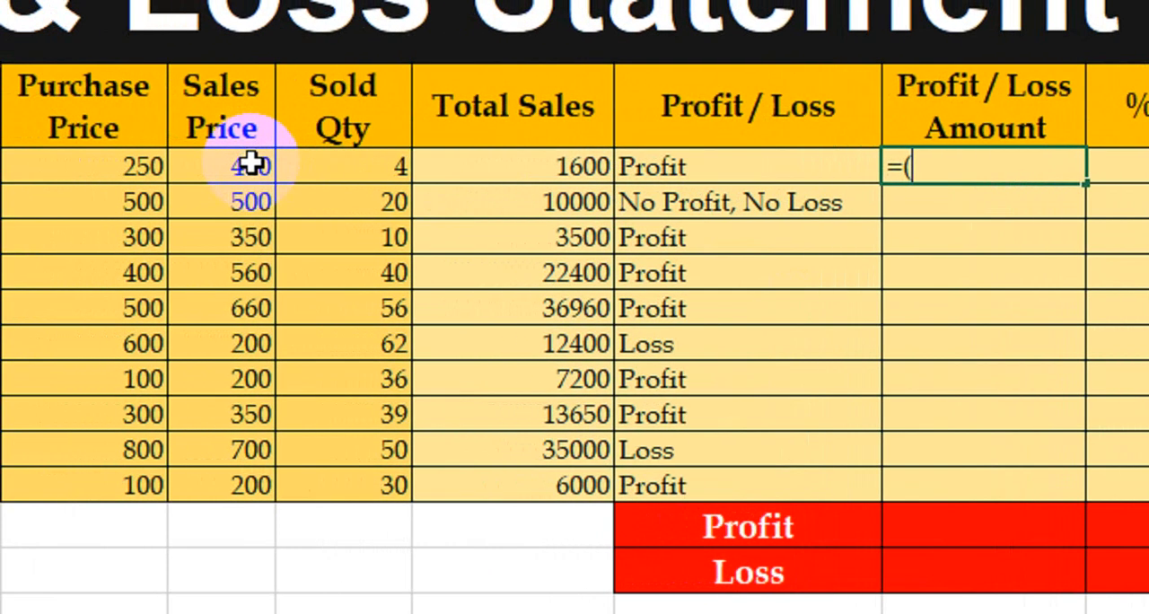
click(284, 167)
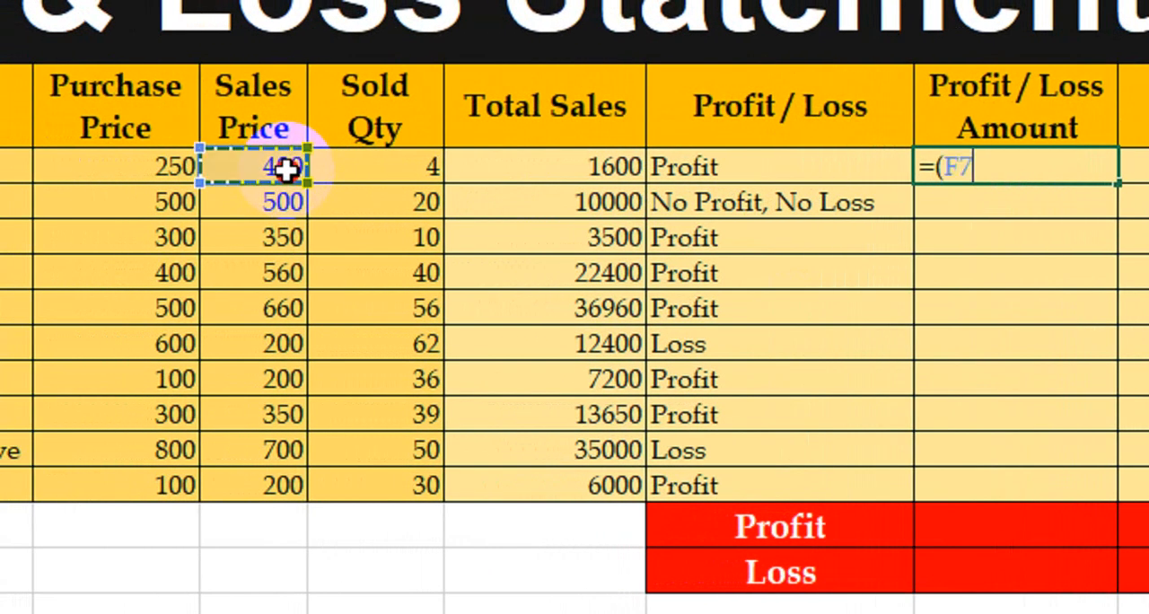
text(-)
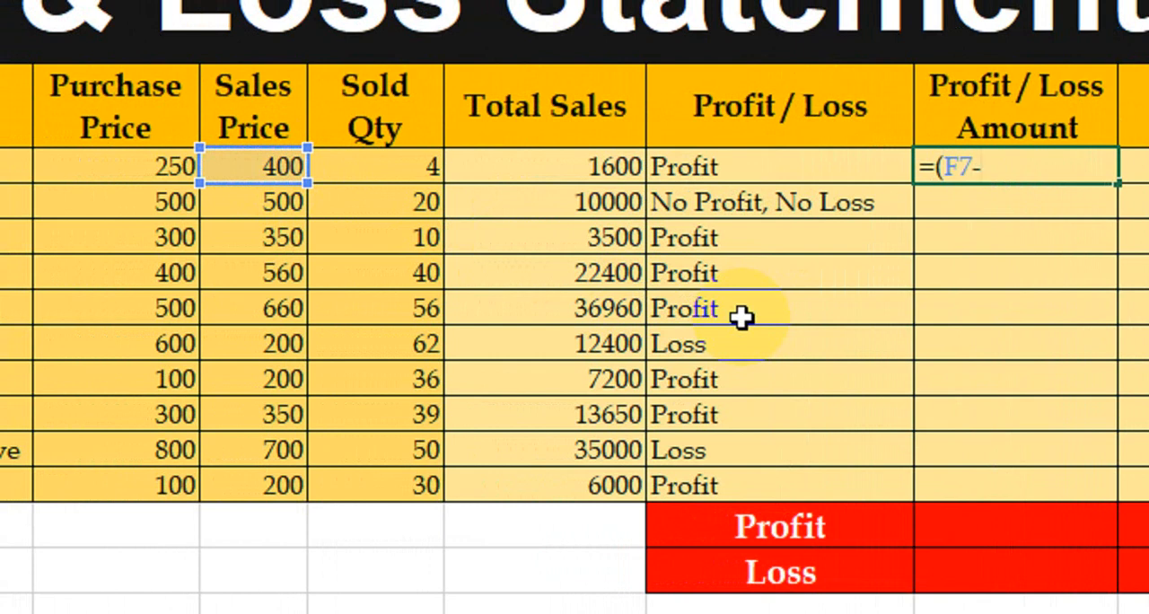
click(172, 167)
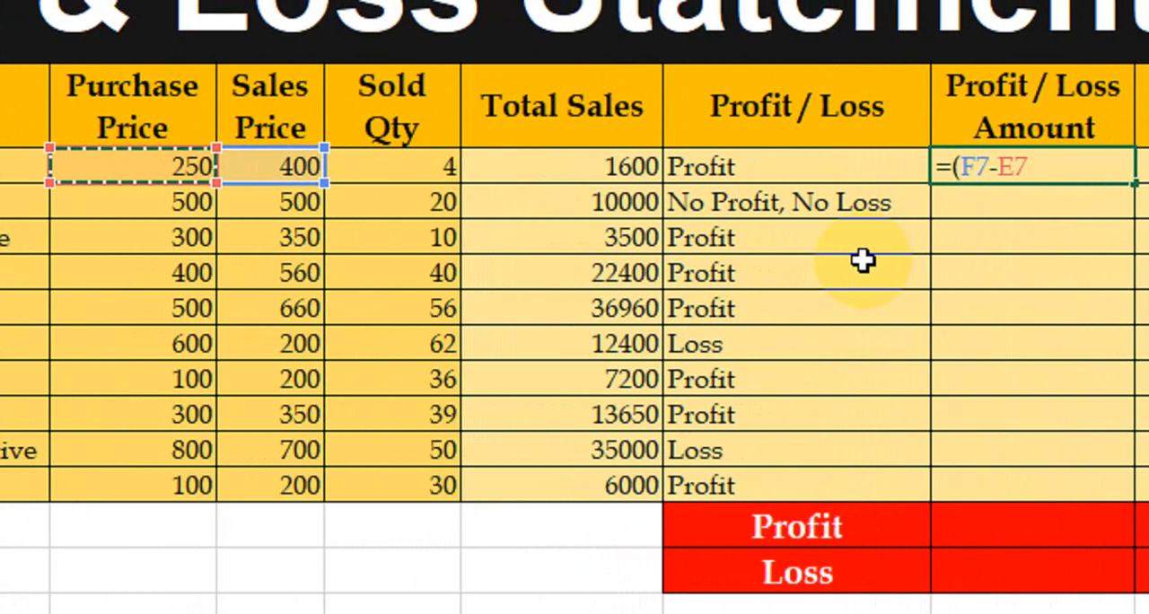
text()*)
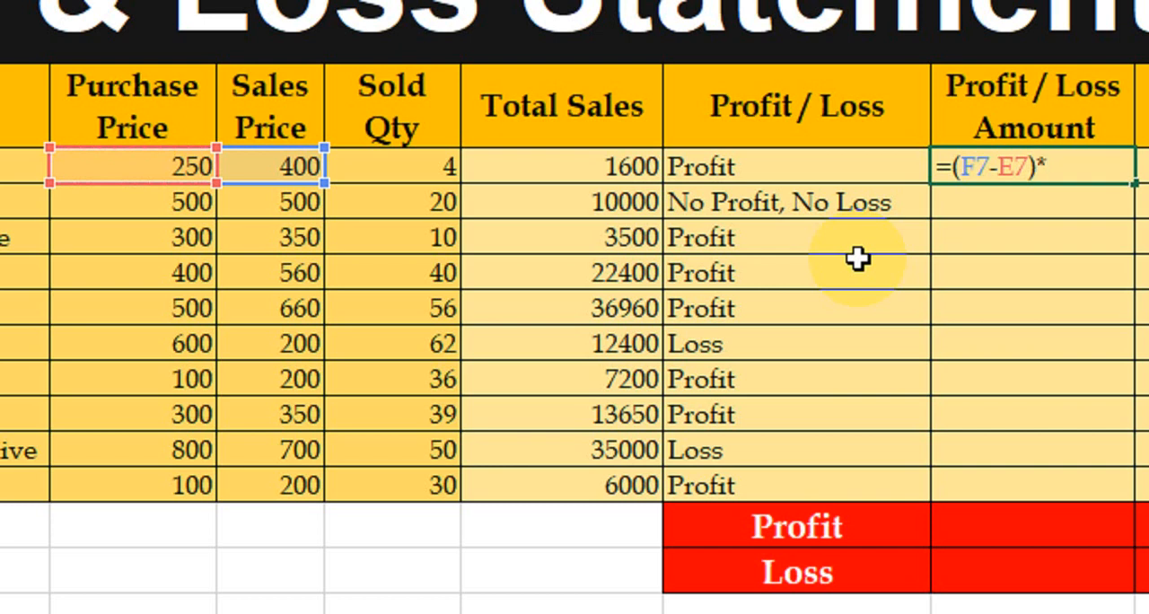
click(439, 166)
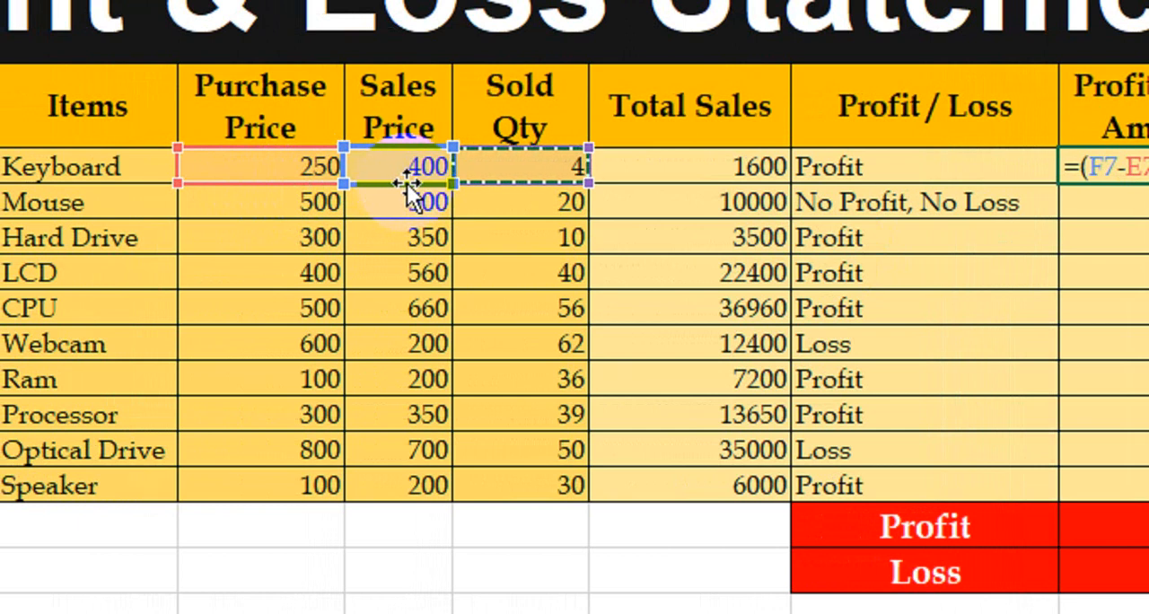
drag(409, 183, 420, 216)
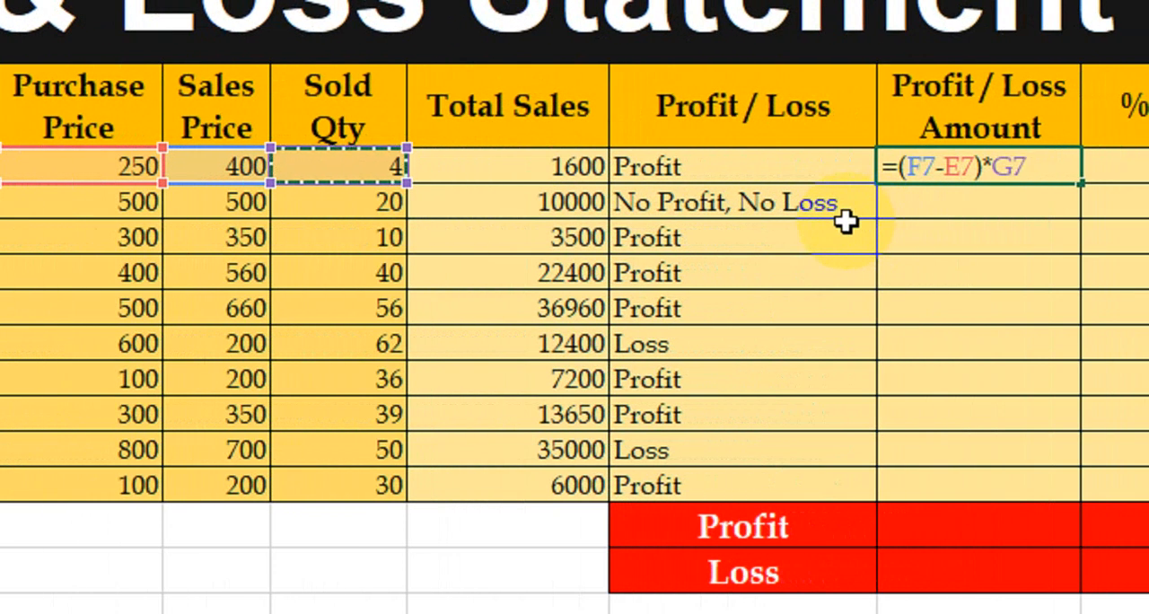
key(Return)
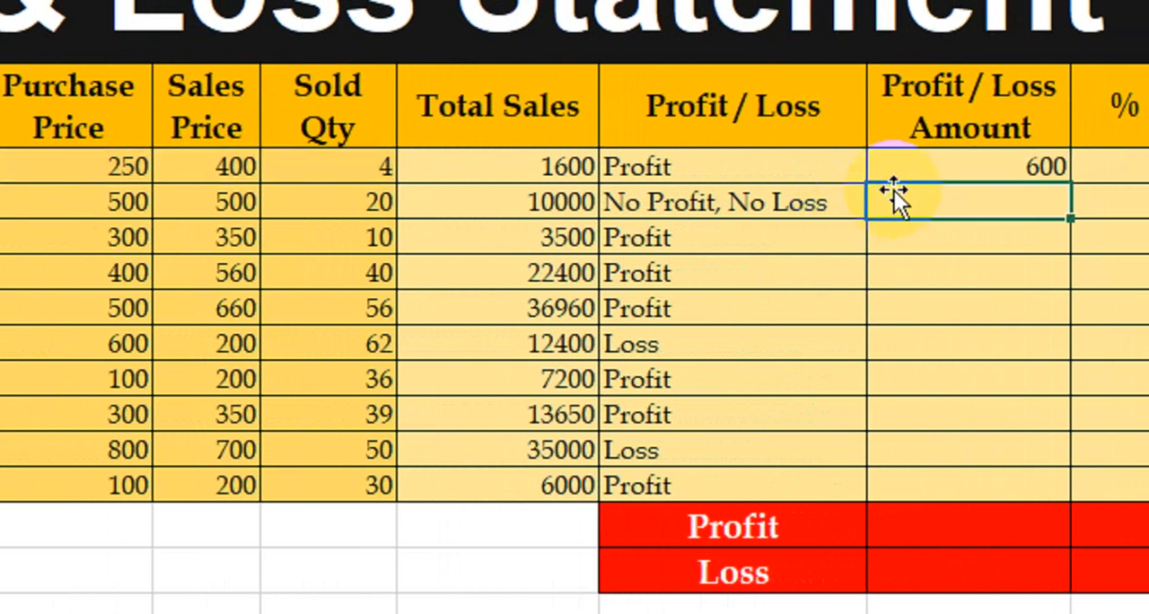
Compare Keyboard's Profit / Loss Amount with its total sales, sold quantity and prices
click(928, 171)
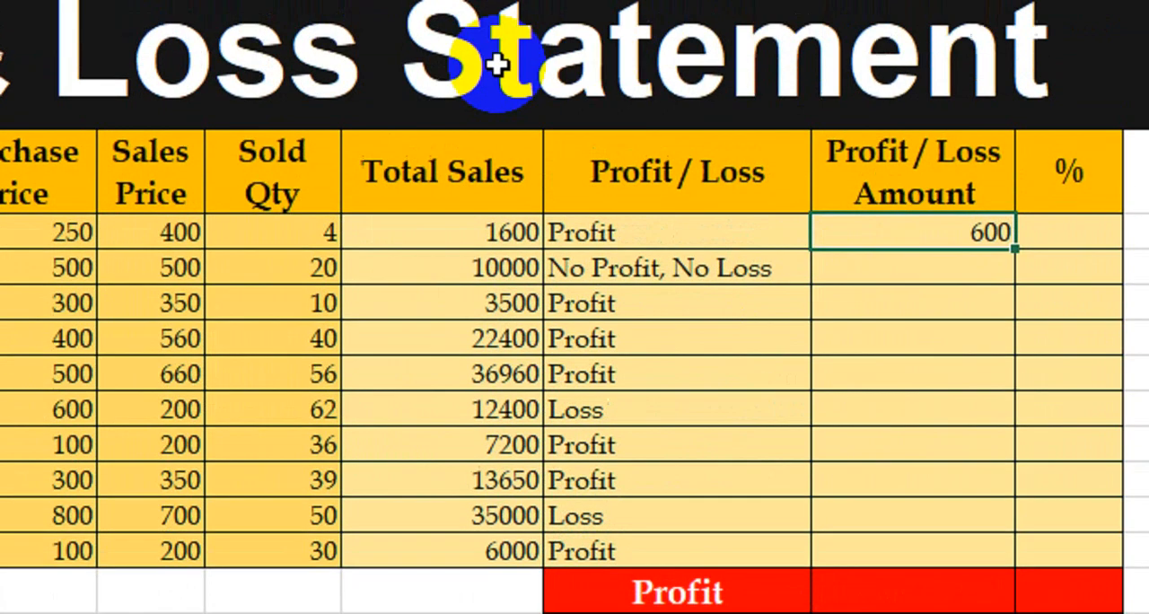
click(436, 160)
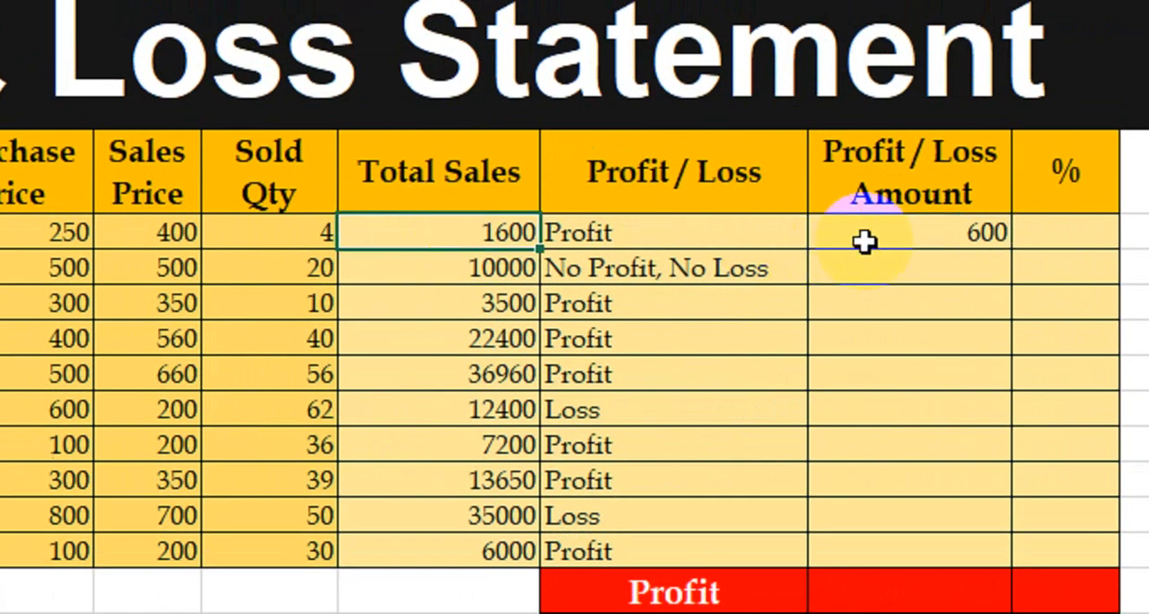
click(280, 230)
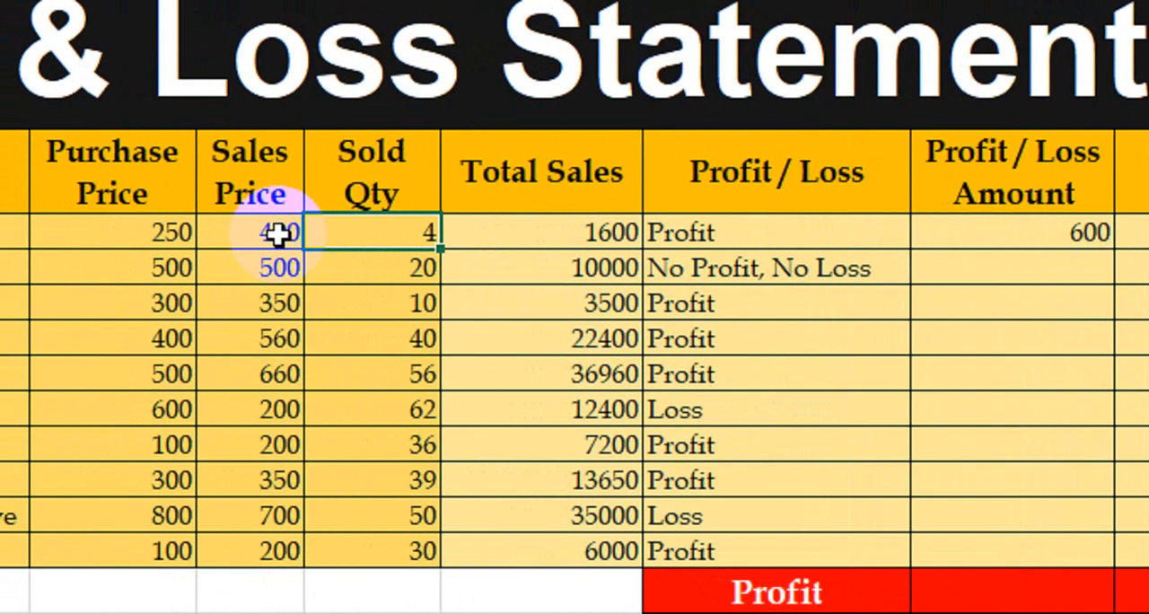
click(179, 232)
click(987, 233)
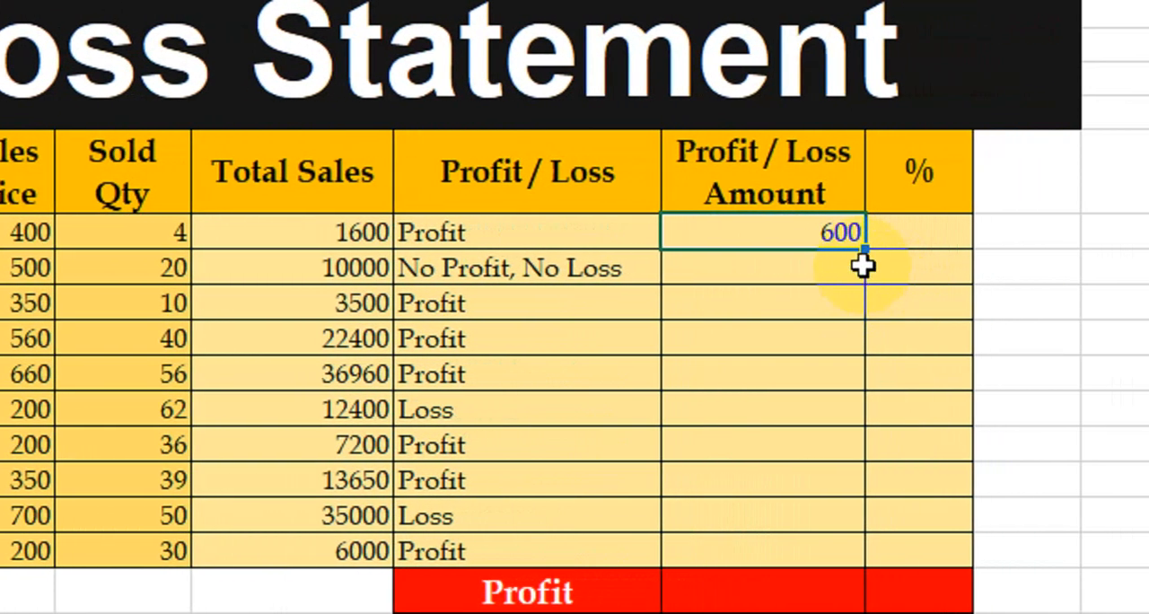
Copy Keyboard's Profit / Loss Amount formula down through the Speaker row
drag(861, 252, 846, 550)
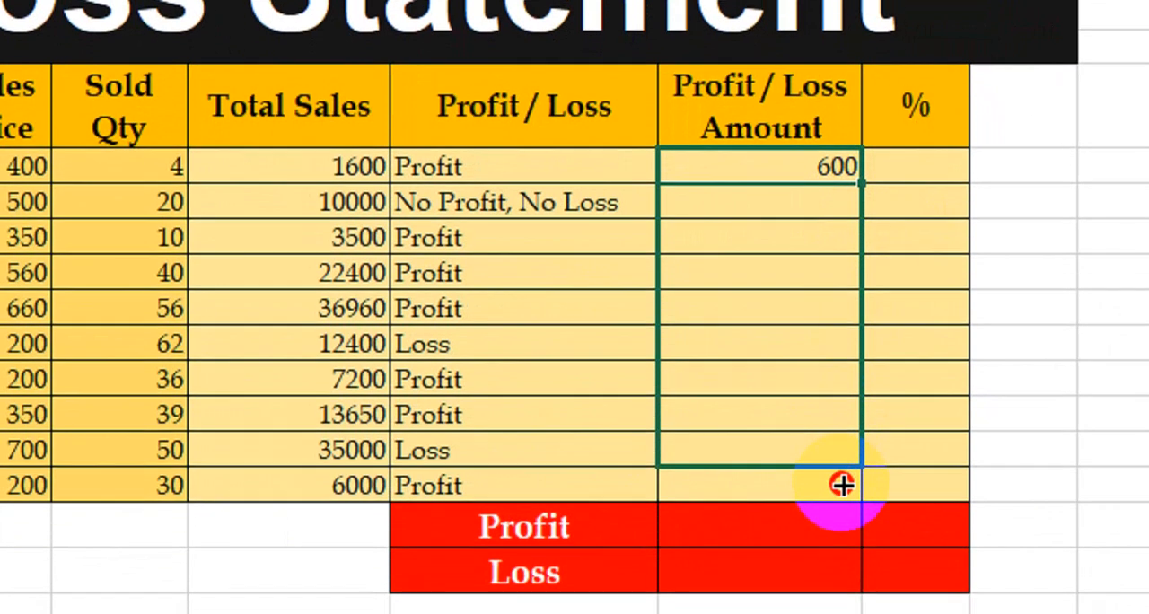
drag(841, 485, 843, 495)
Compare the copied Profit / Loss Amounts with their Profit / Loss labels, especially in the break-even row and the first loss row
drag(764, 274, 726, 202)
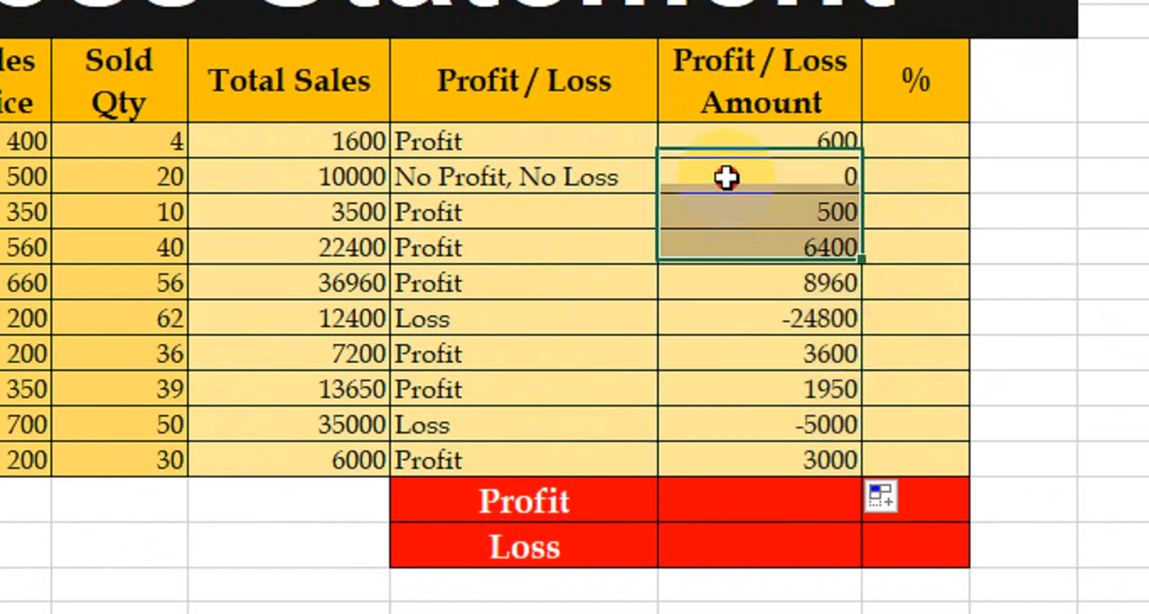
click(725, 177)
click(526, 182)
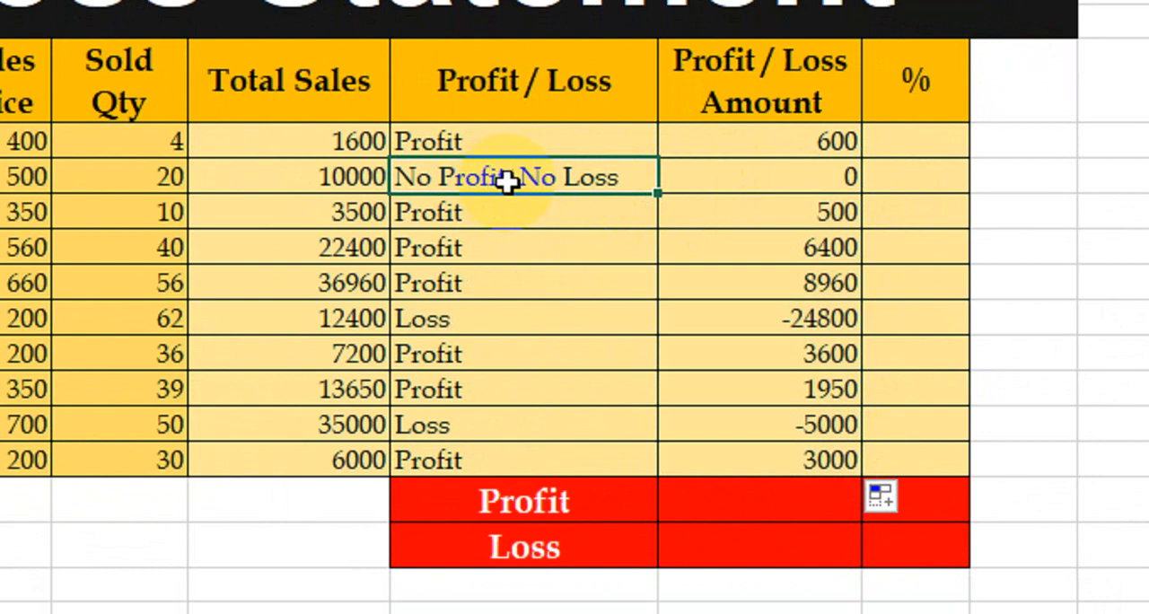
click(703, 179)
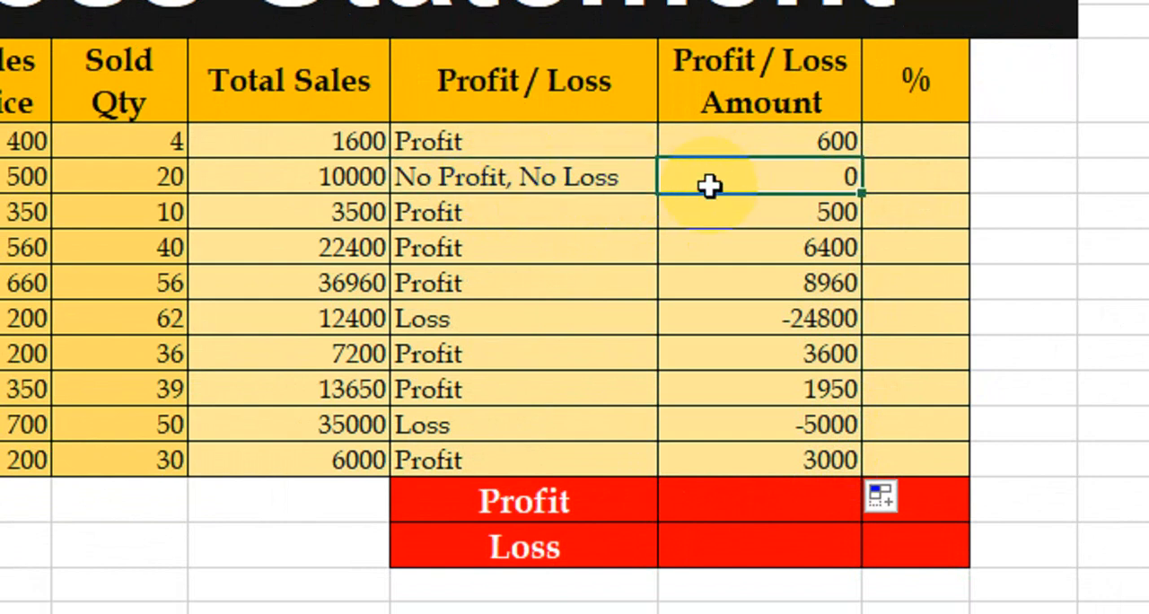
click(758, 220)
click(732, 253)
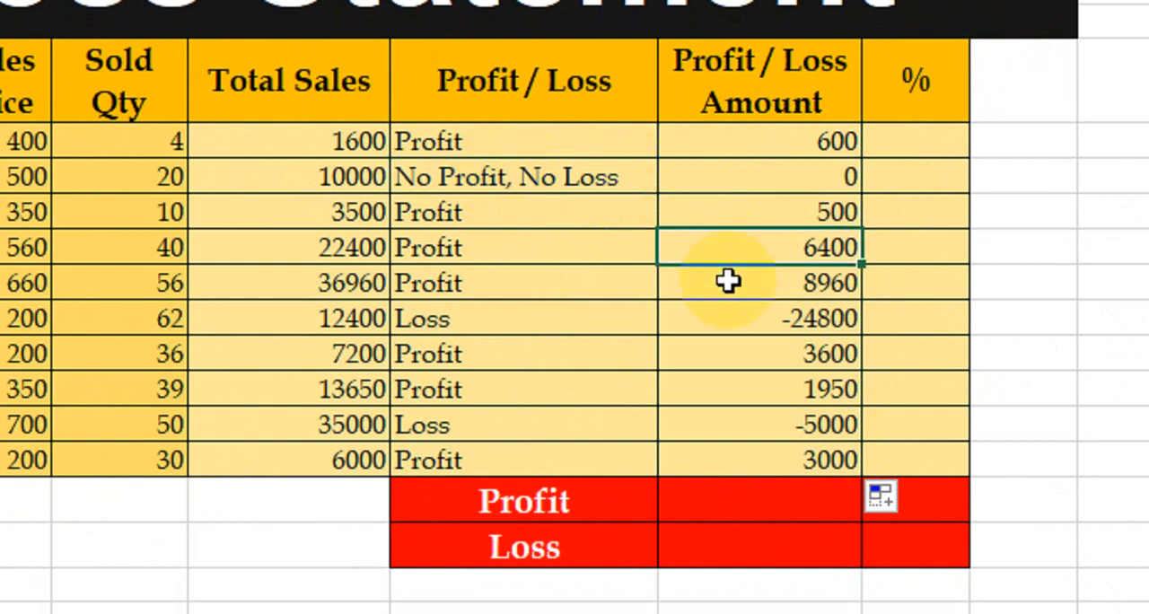
click(735, 331)
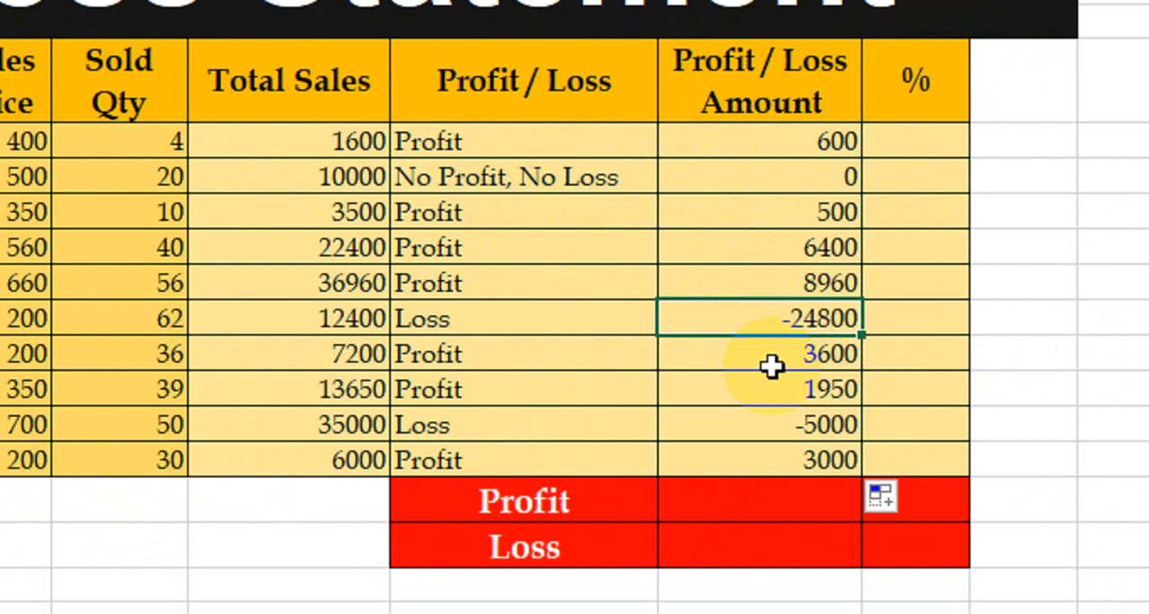
click(554, 329)
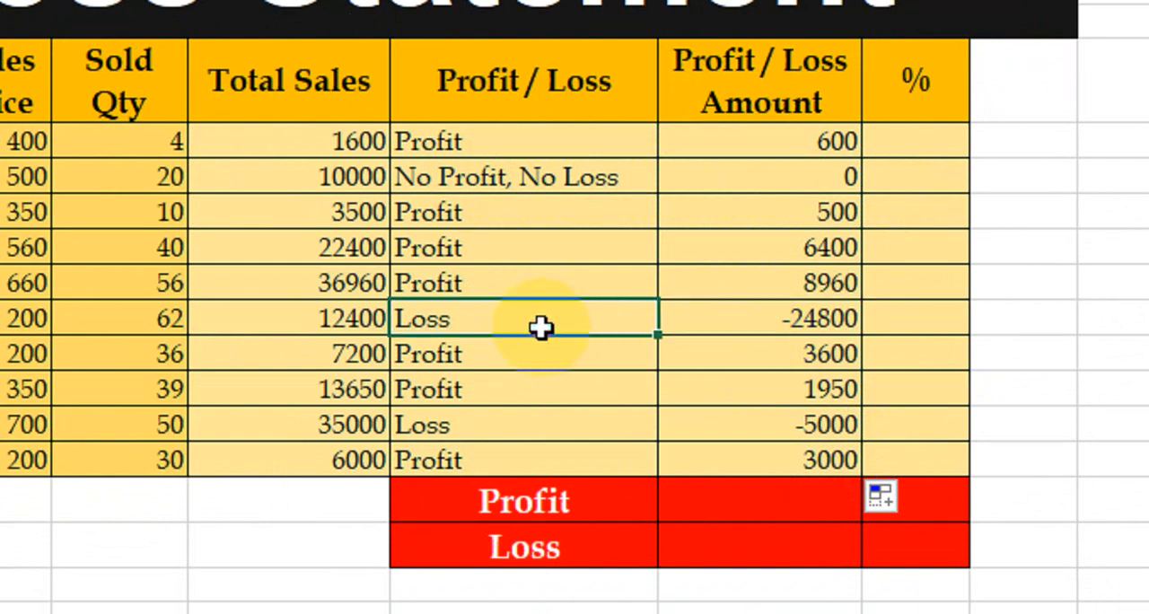
drag(706, 326, 569, 333)
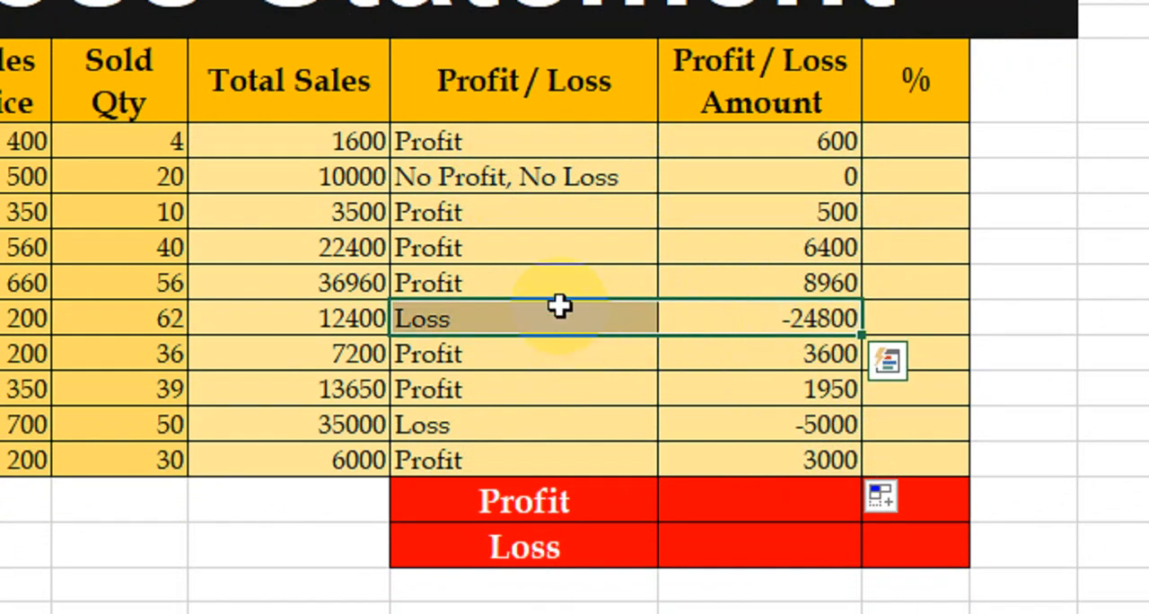
Calculate Keyboard's percentage as Profit / Loss Amount divided by total sales with the formula =J7/H7
click(911, 143)
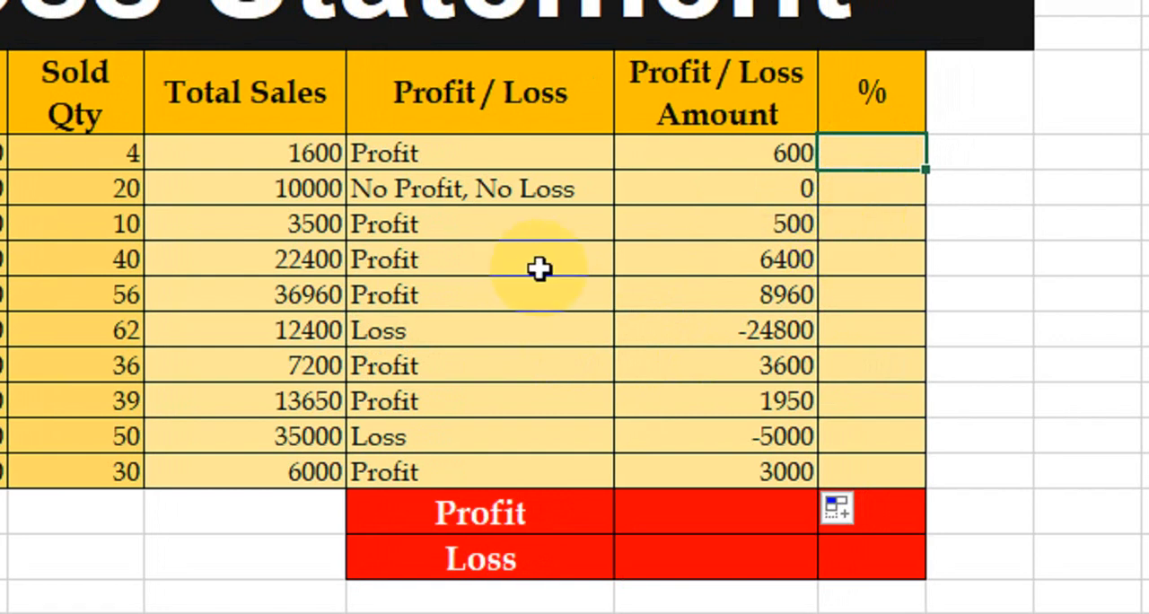
text(=)
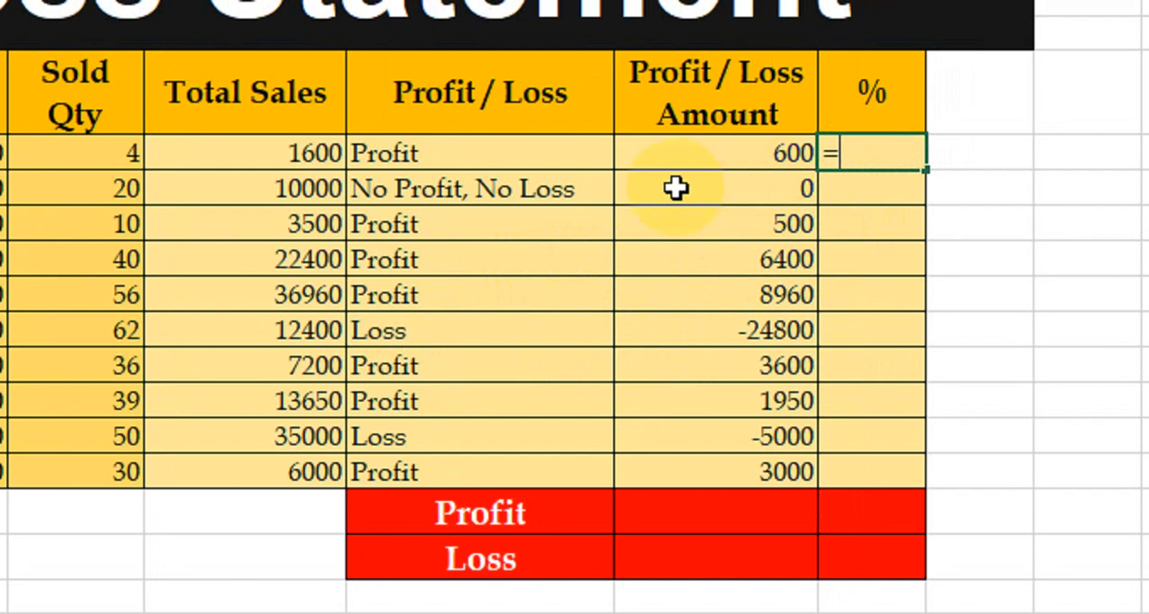
click(716, 158)
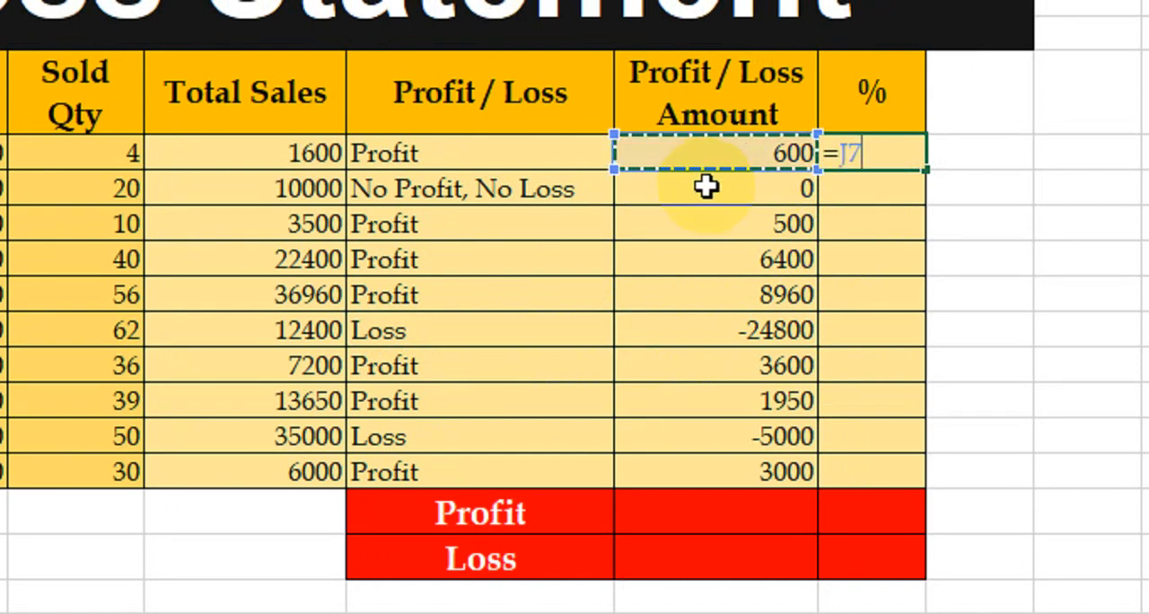
text(/)
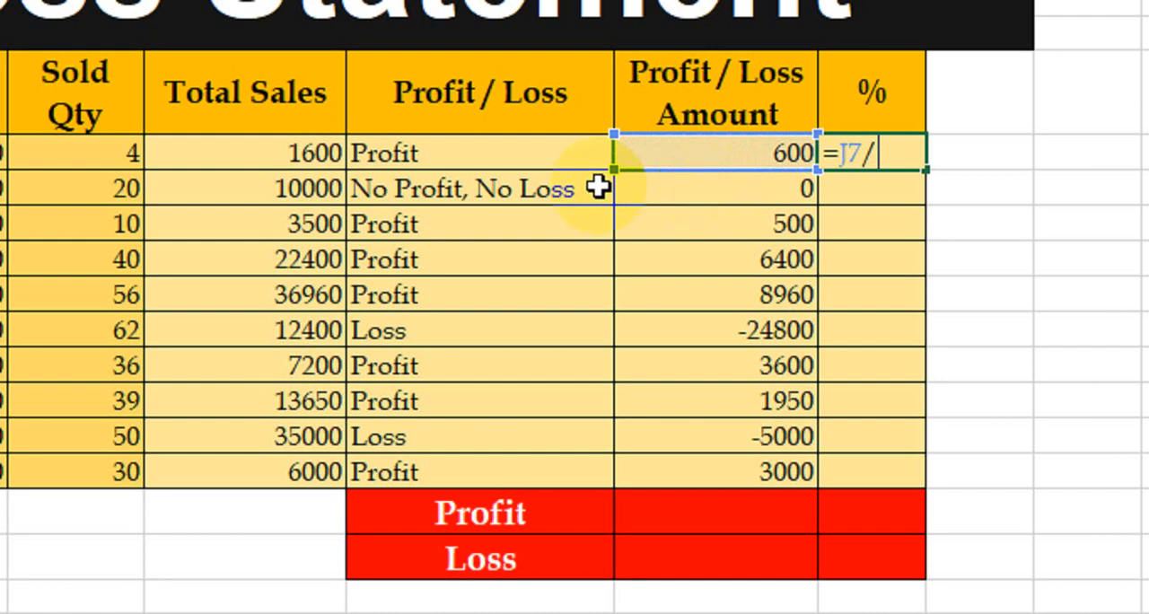
click(308, 153)
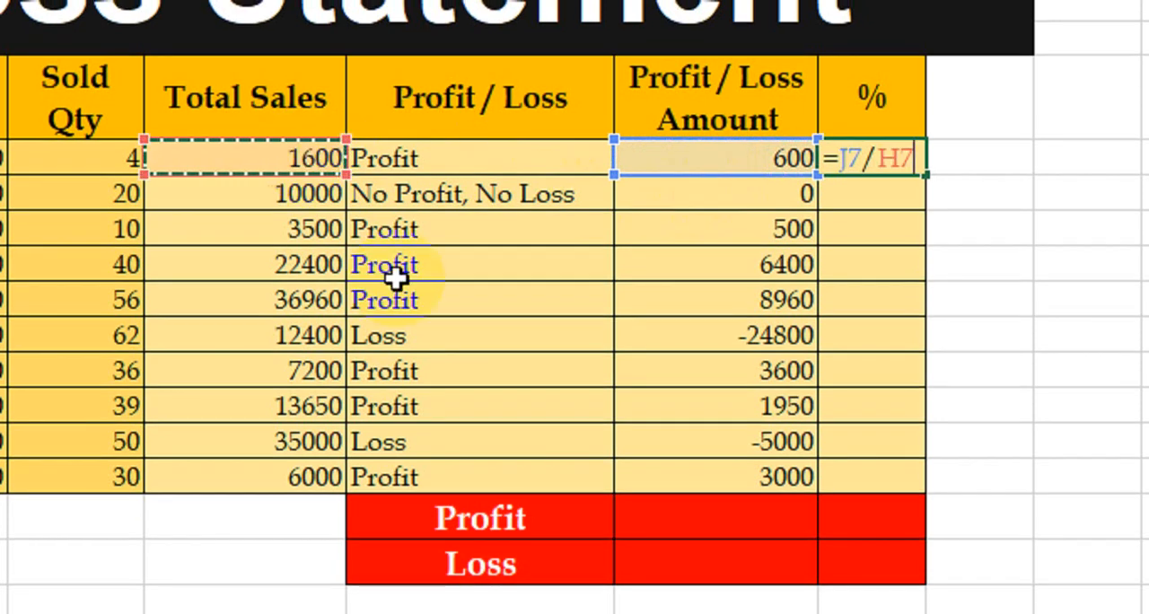
key(Return)
Copy Keyboard's % formula down through the Speaker row and auto-fit the % column's width
drag(871, 156, 860, 195)
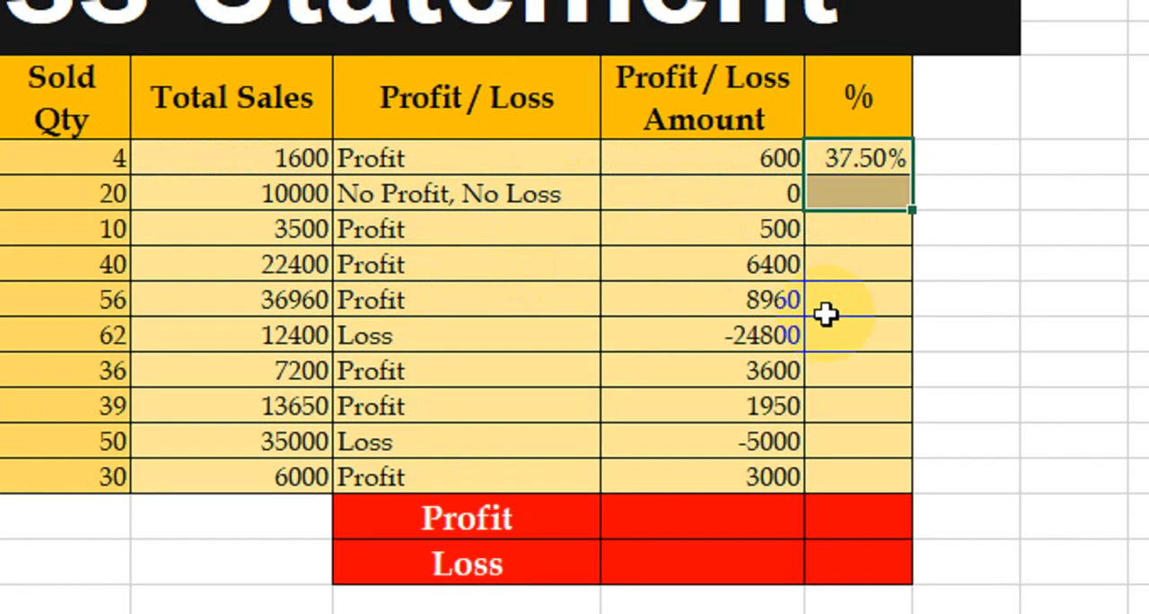
click(782, 157)
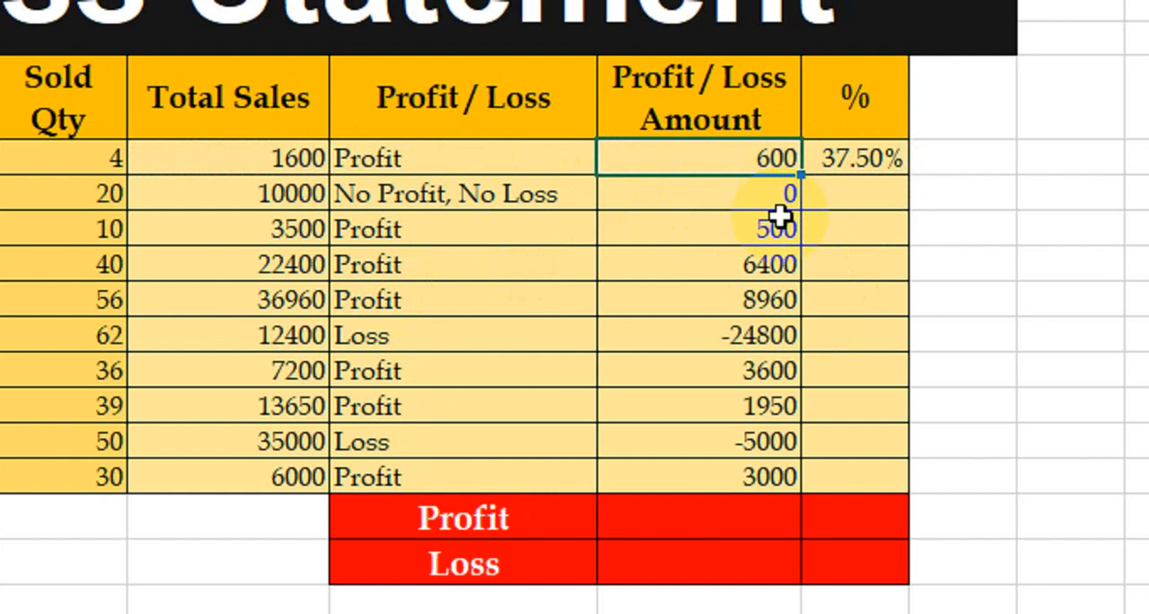
click(848, 159)
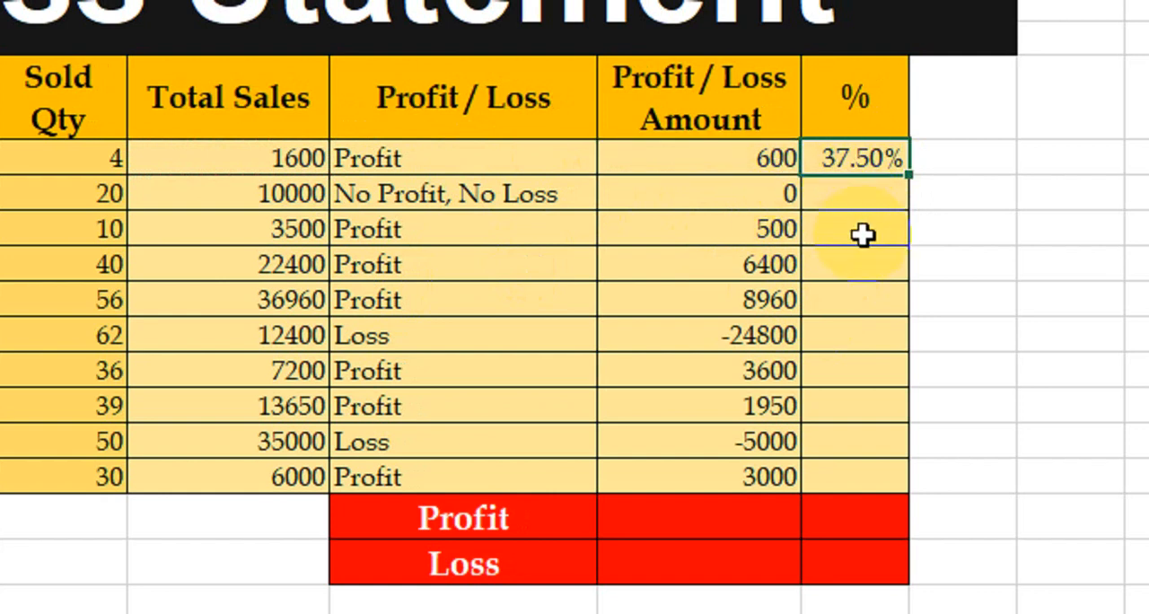
drag(908, 173, 844, 464)
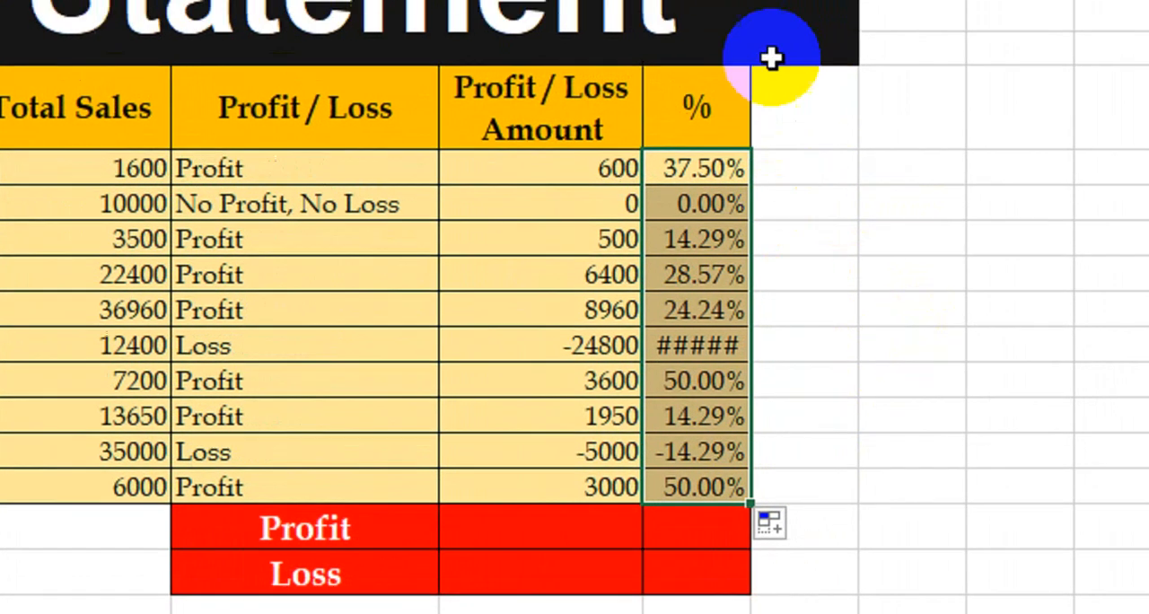
double_click(747, 84)
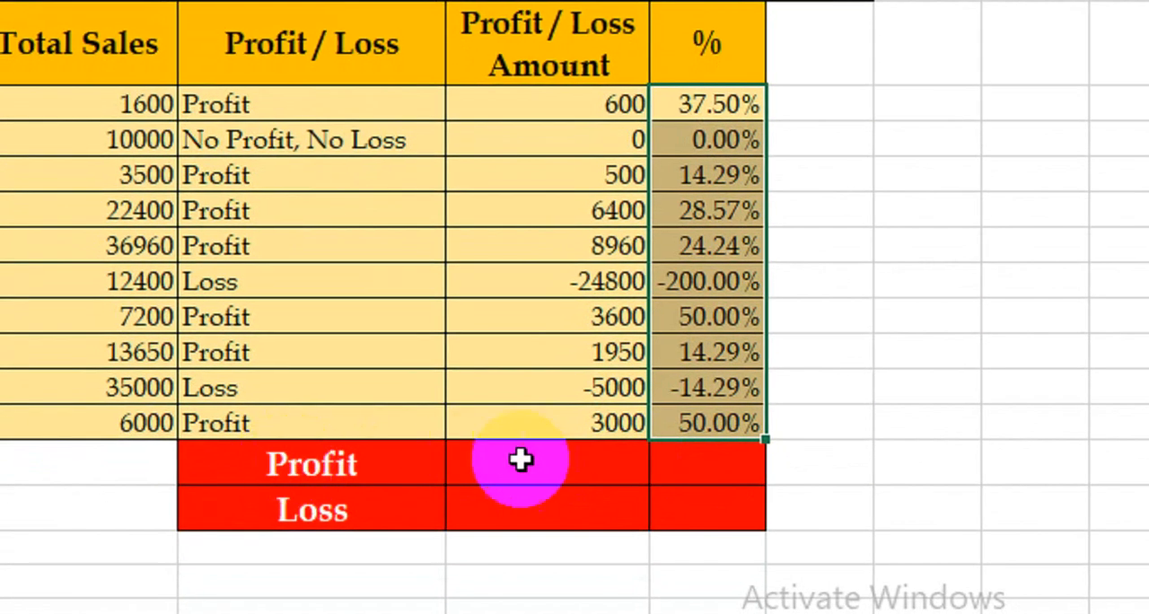
Review the positive and negative values in the Profit / Loss Amount column that feed the Profit and Loss summary rows
click(503, 471)
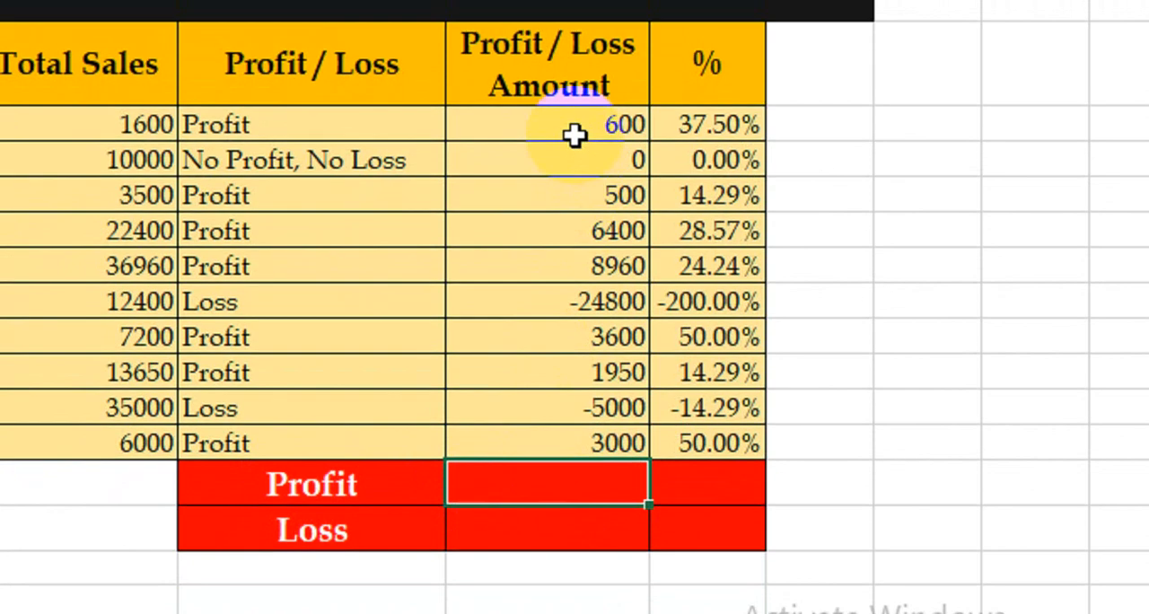
drag(575, 91, 573, 402)
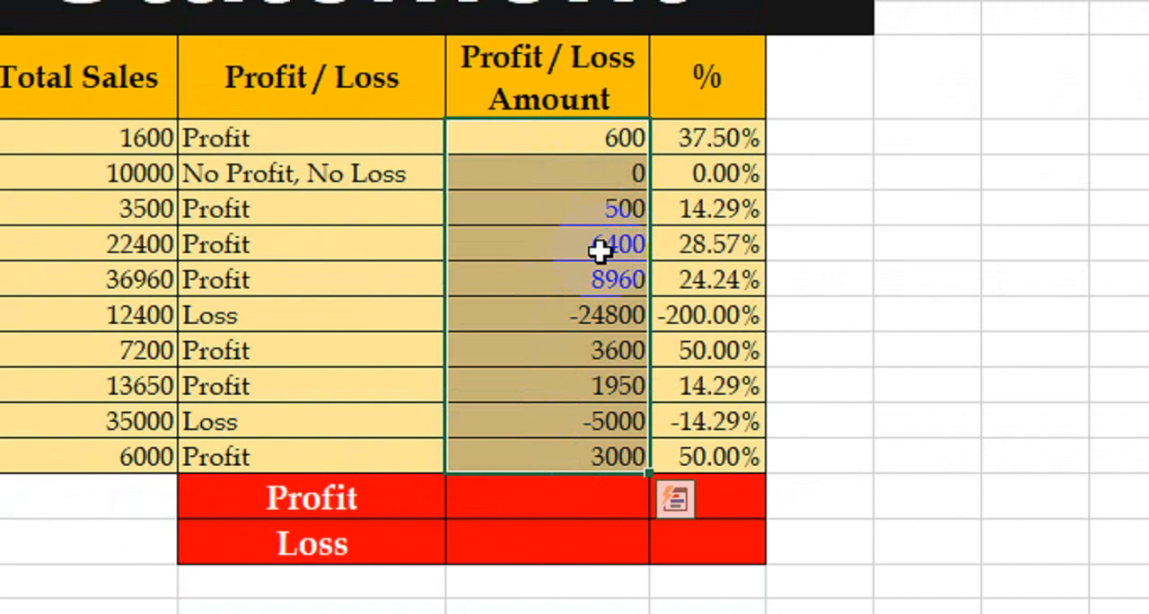
click(536, 499)
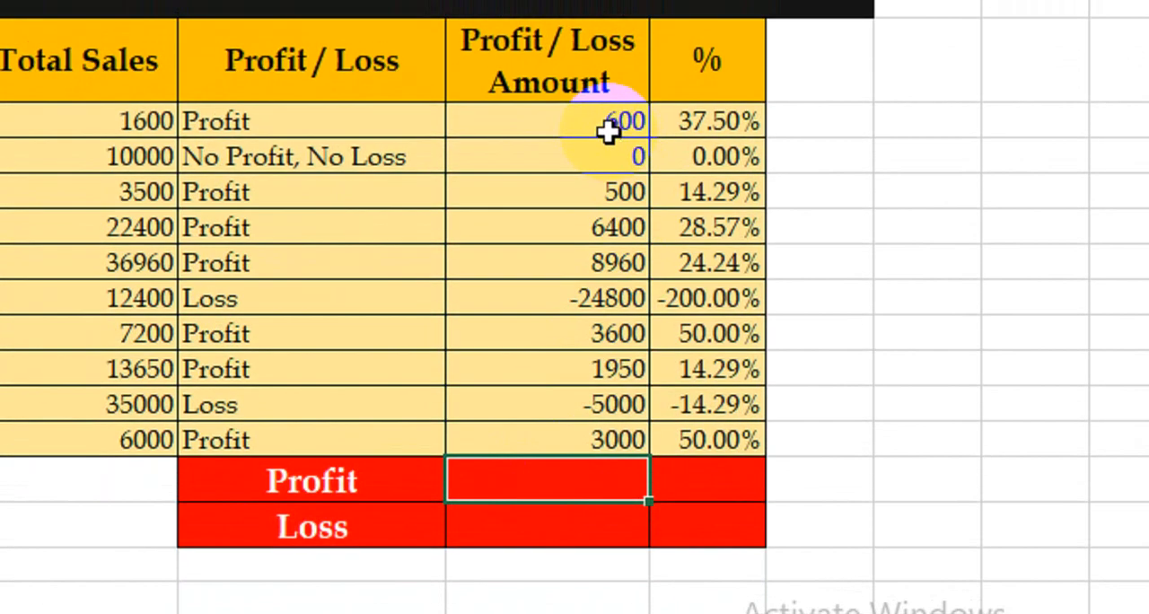
click(607, 125)
click(582, 195)
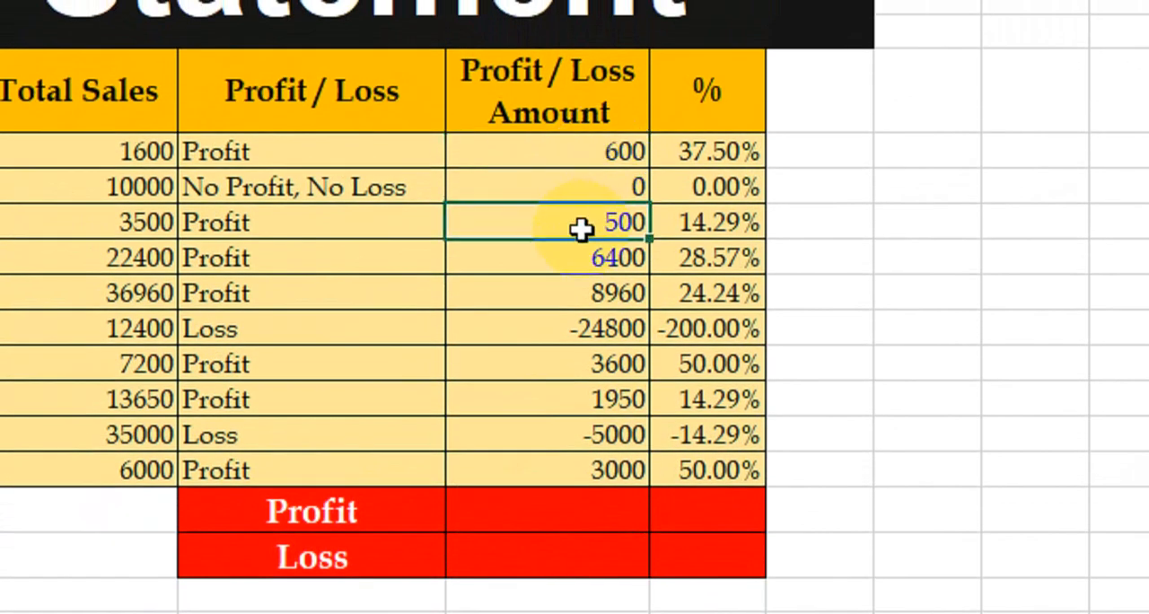
click(568, 260)
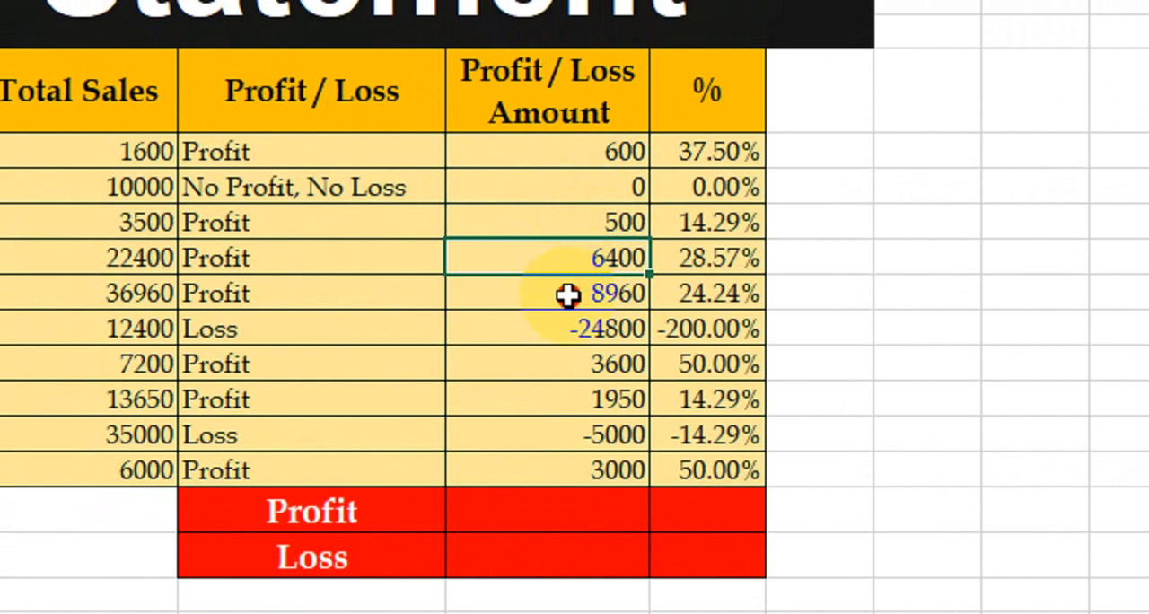
click(569, 296)
click(568, 330)
click(556, 400)
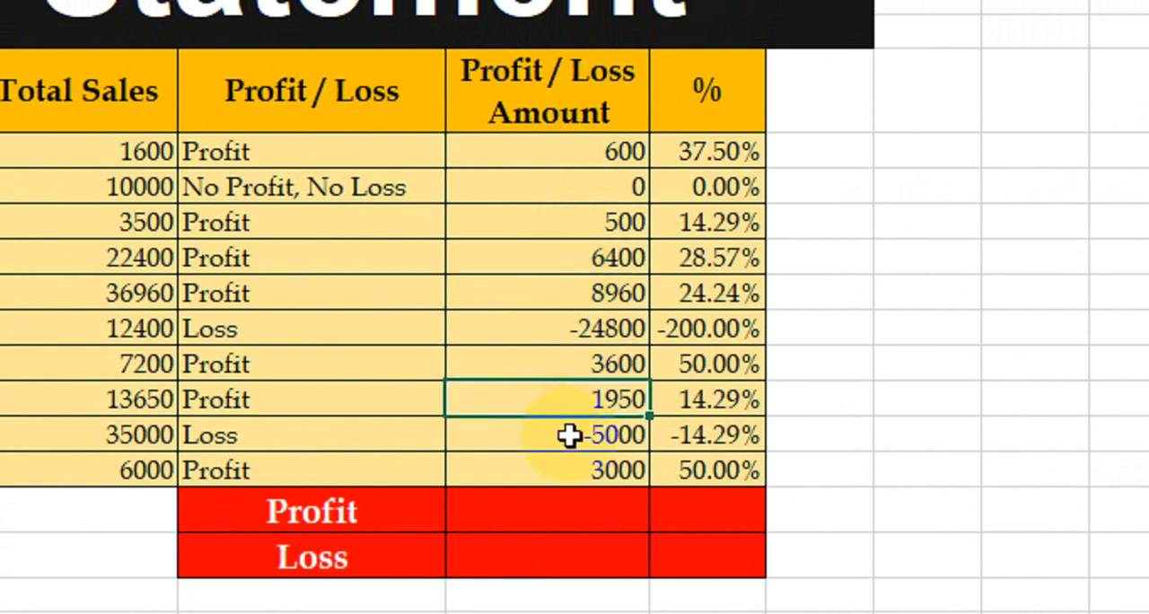
Total the positive Profit / Loss Amounts in the Profit summary row with the formula =SUMIF(J7:J16,">0")
click(548, 507)
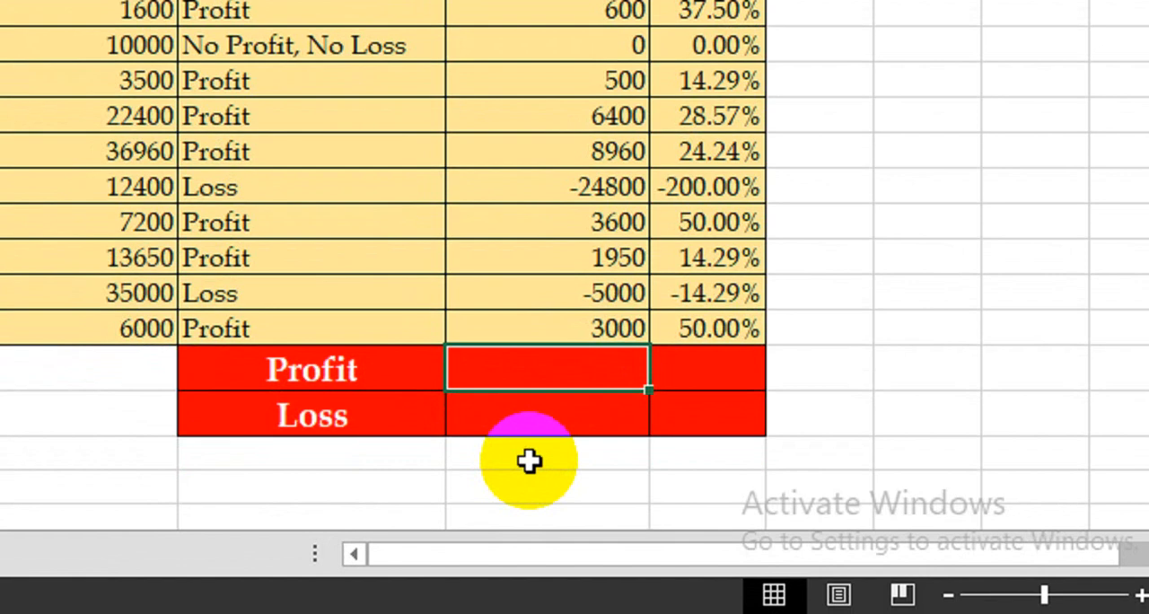
text(=sumif)
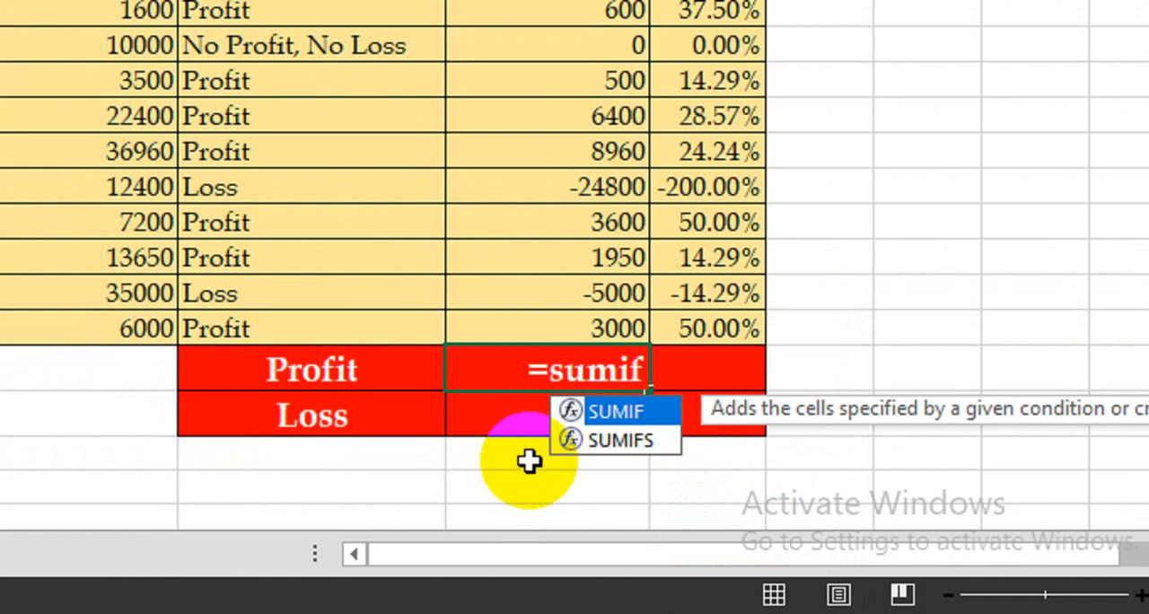
key(Tab)
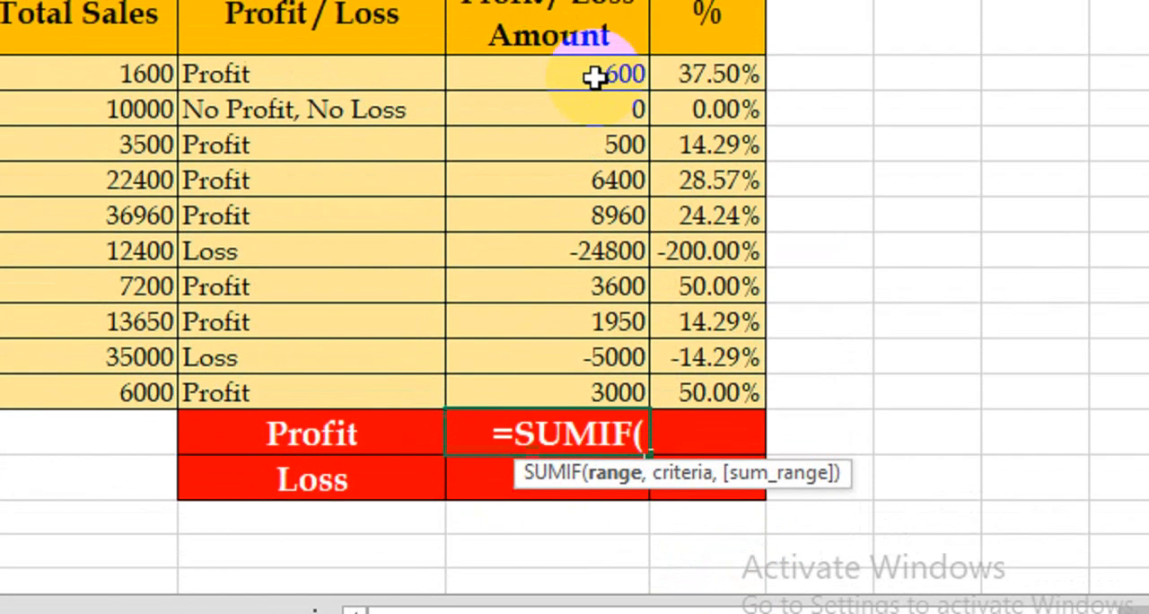
drag(596, 12, 571, 165)
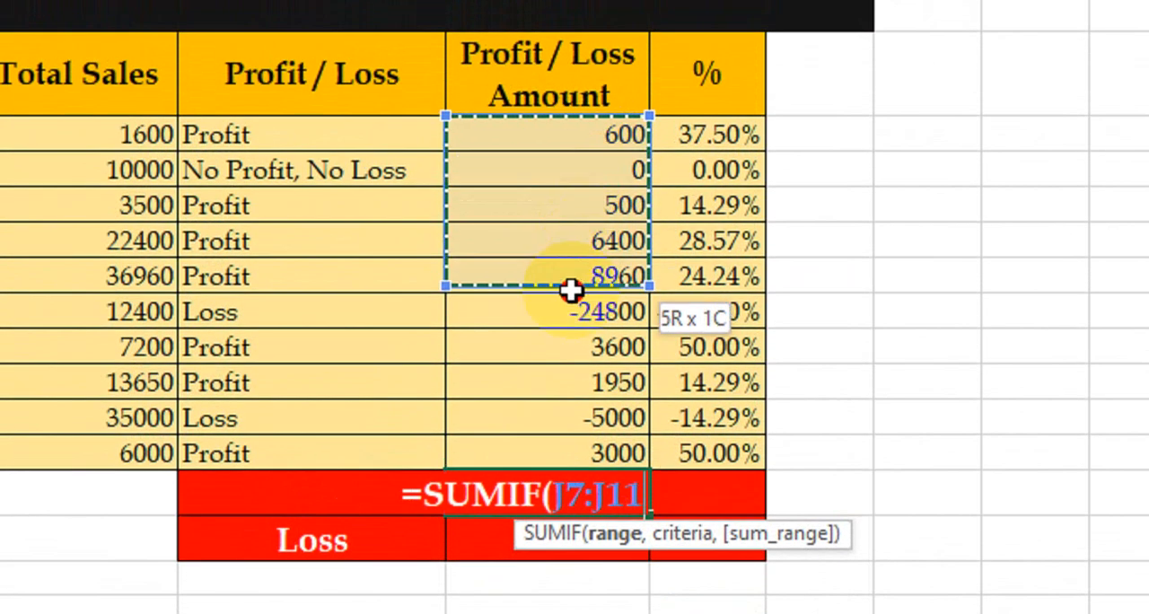
drag(571, 289, 551, 438)
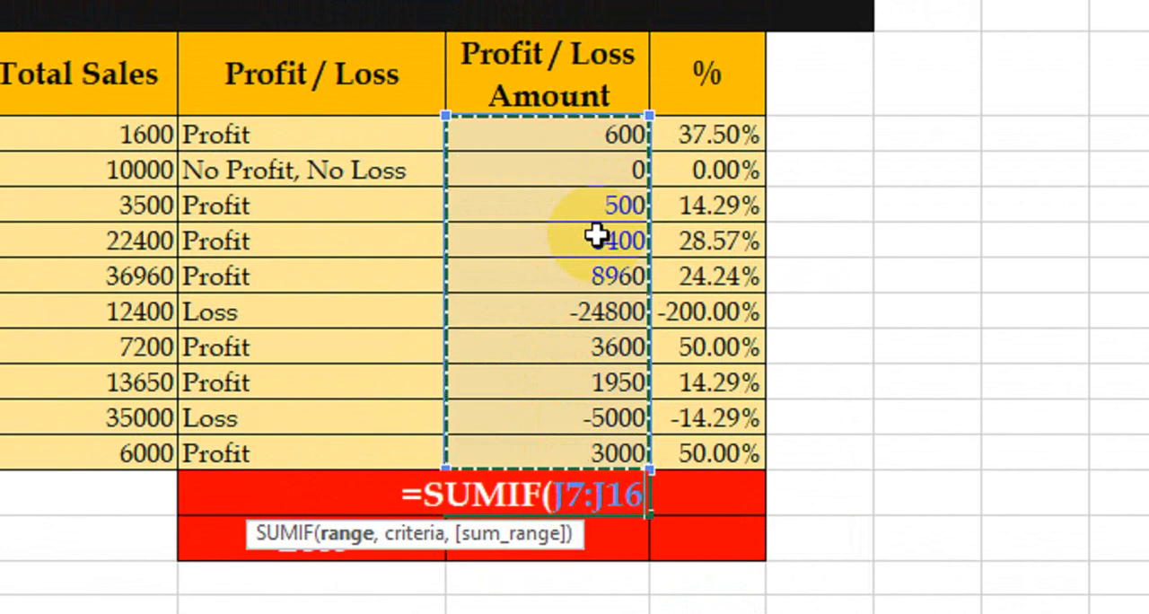
text(,)
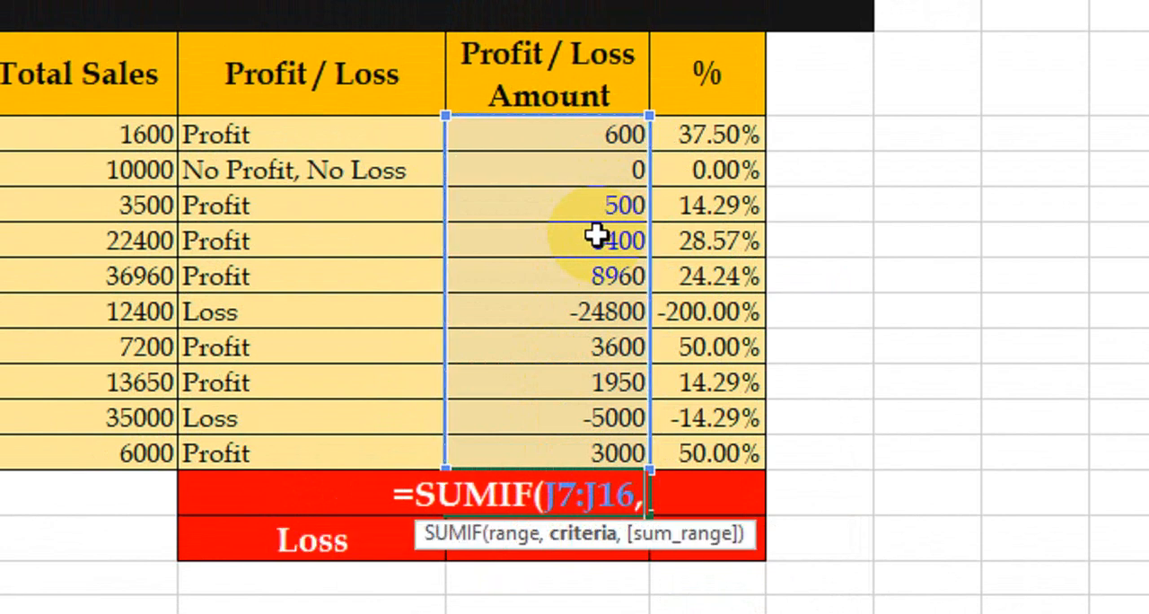
text(")
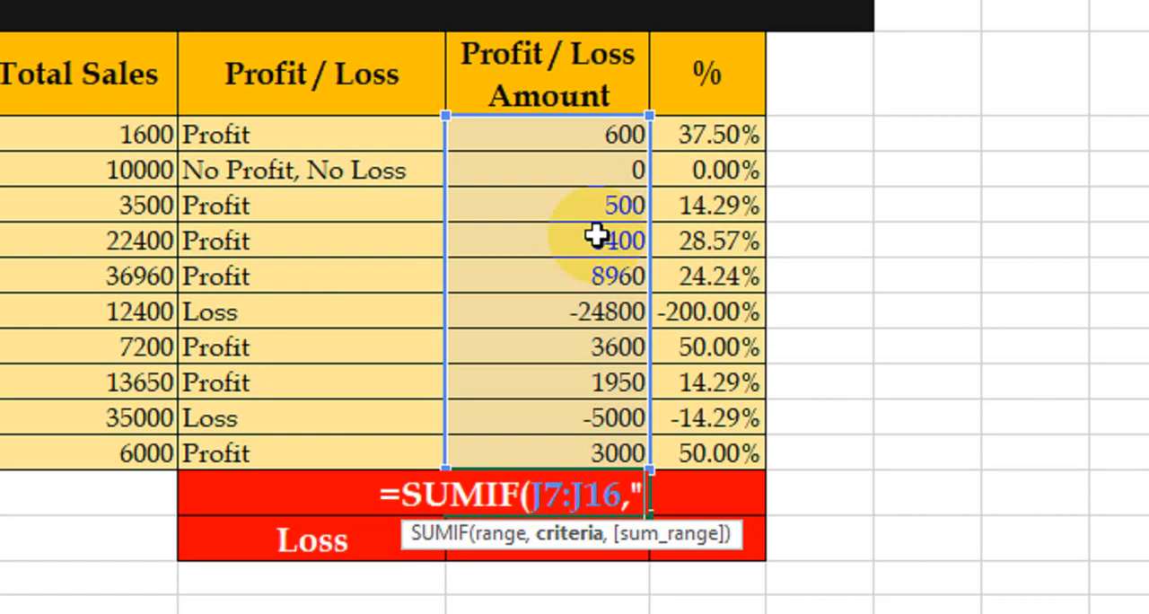
text(>)
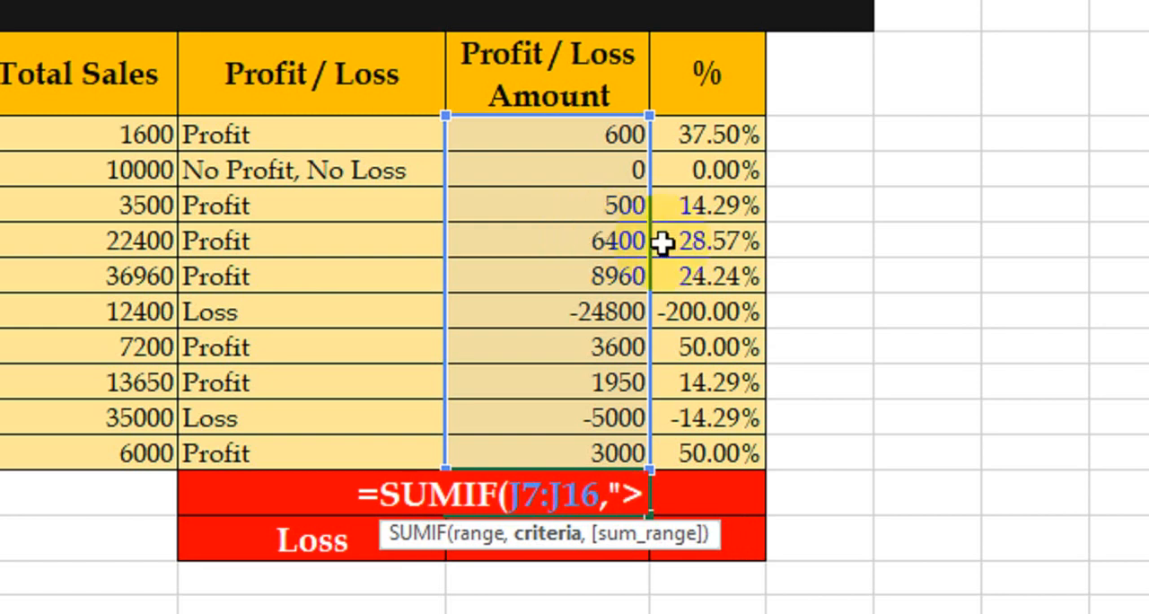
text(0)
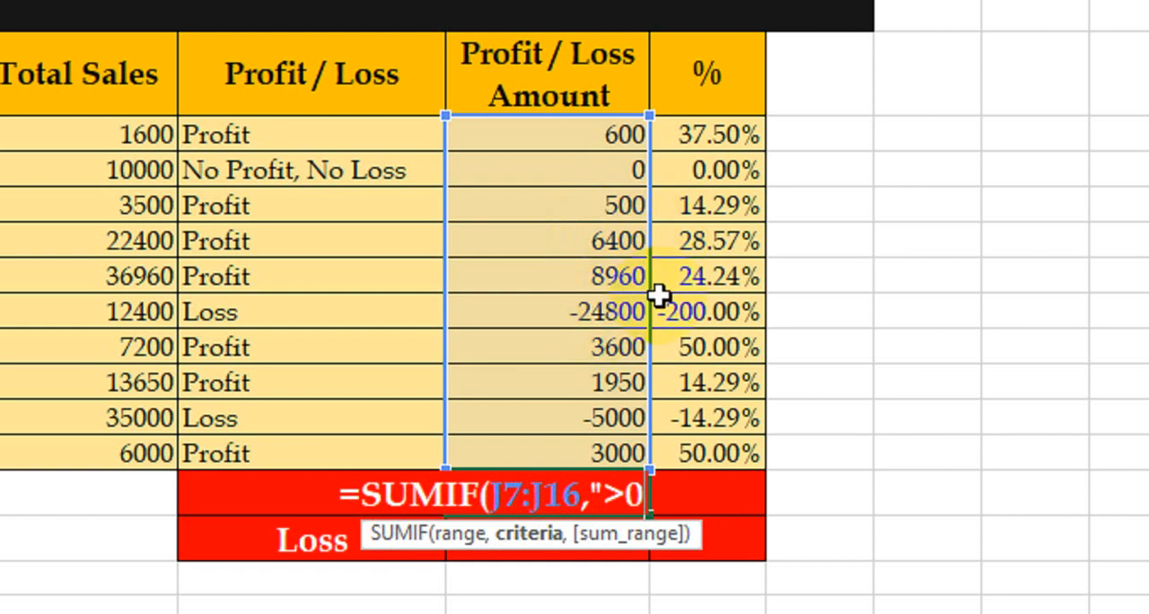
text("))
key(Return)
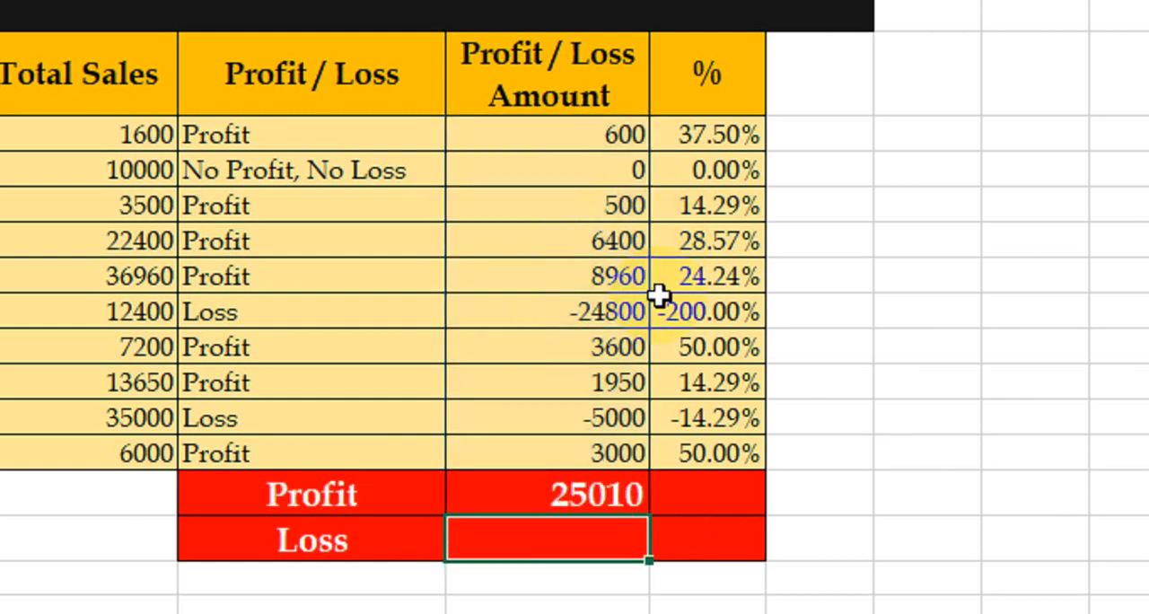
click(588, 484)
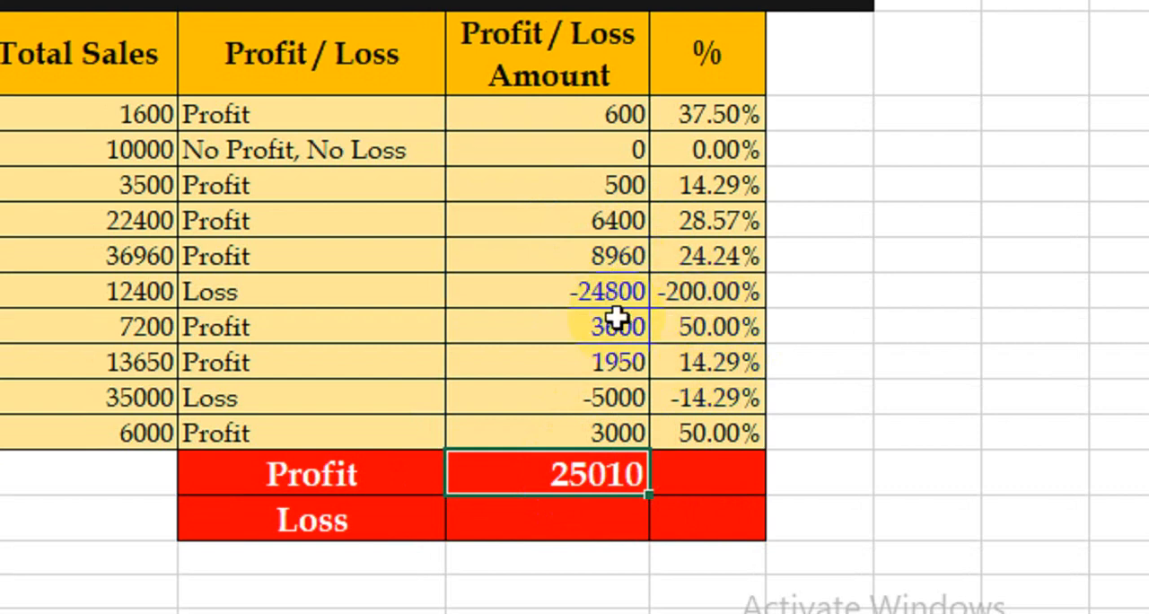
Total the negative Profit / Loss Amounts in the Loss summary row with the formula =SUMIF(J7:J16,"<0")
click(569, 512)
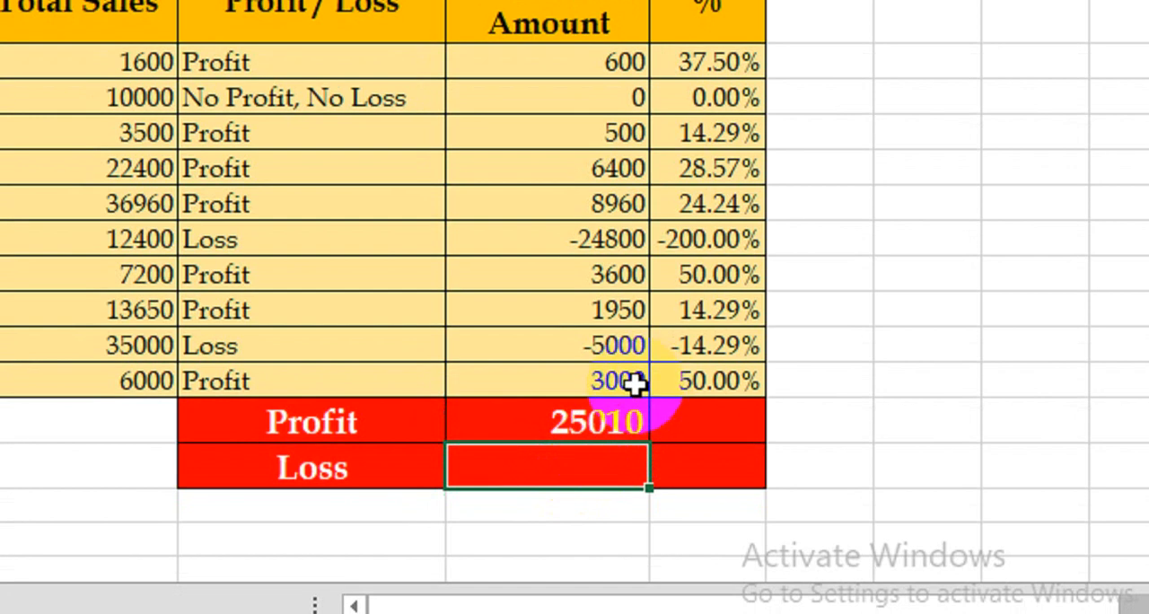
text(=sumi)
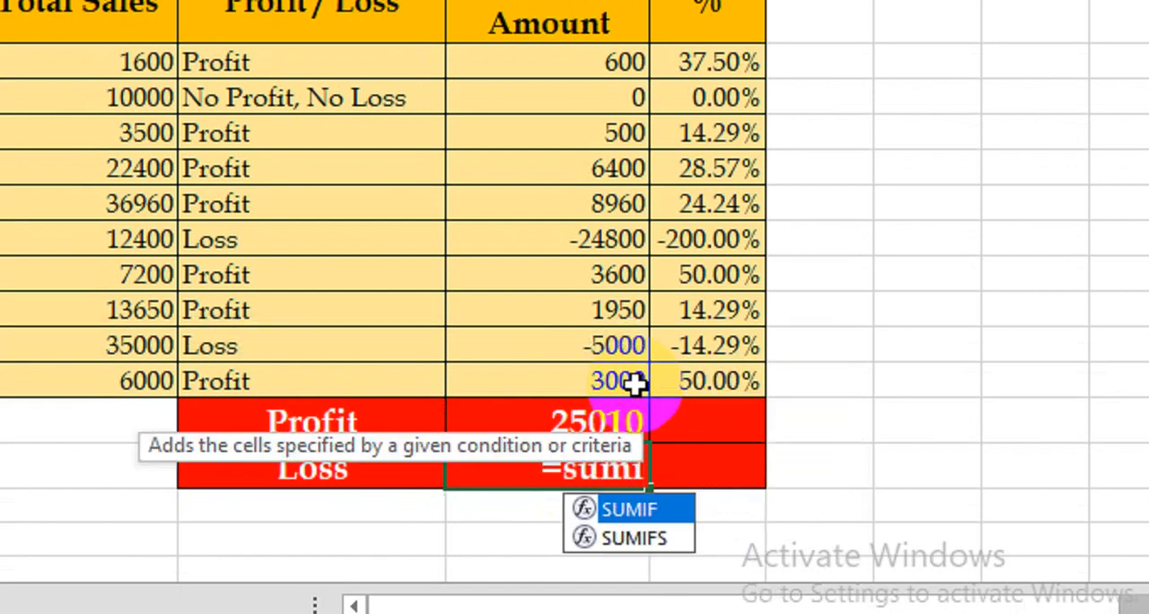
key(Tab)
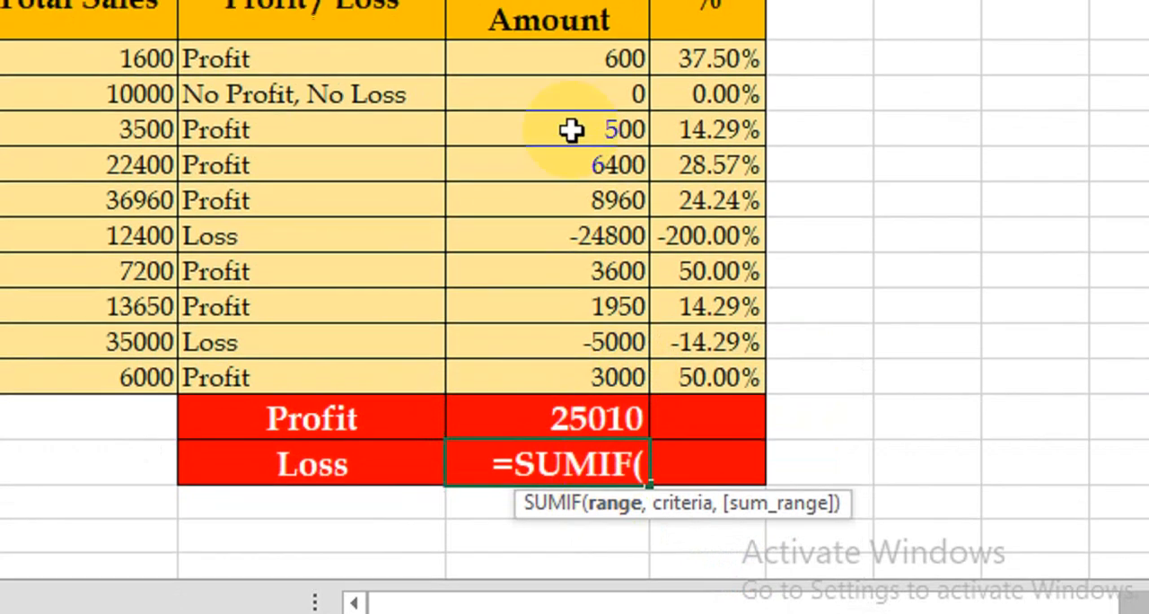
drag(548, 58, 546, 364)
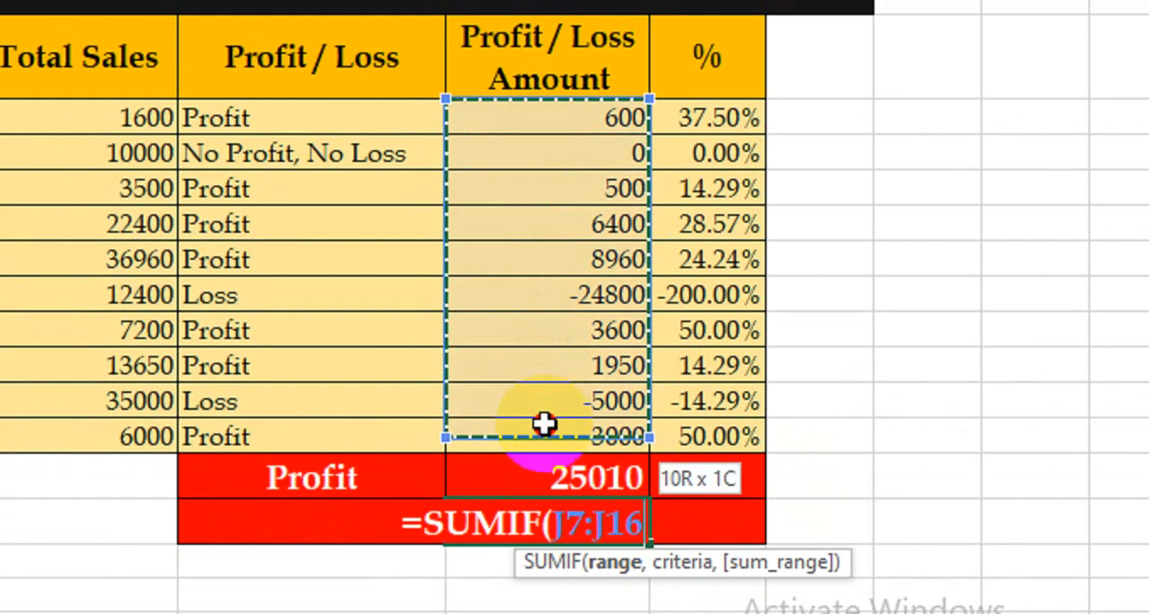
text(,)
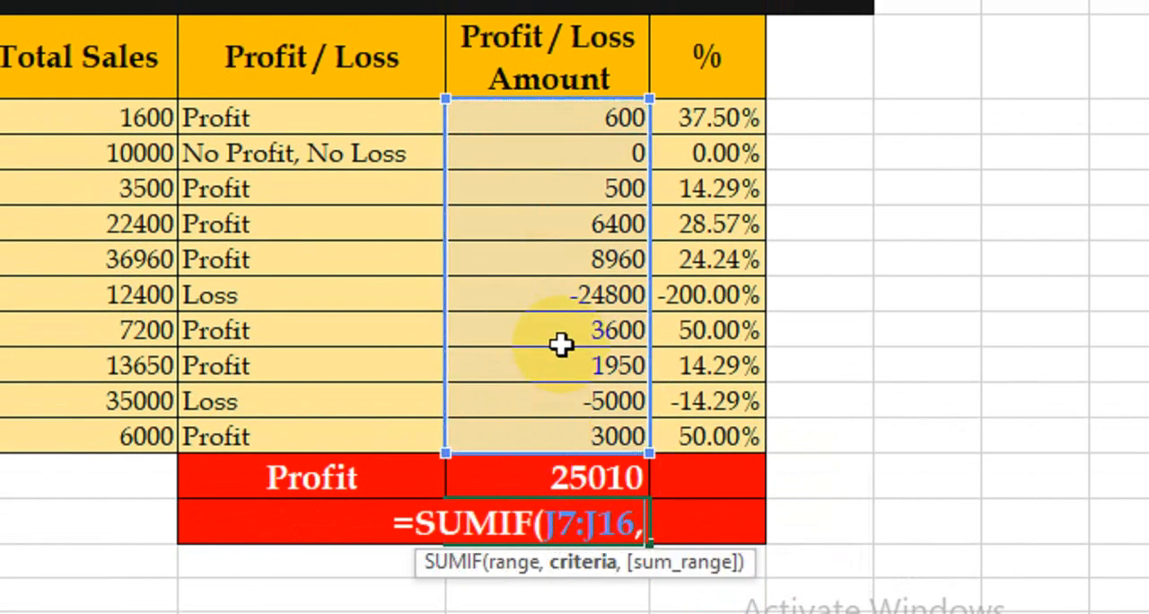
text(")
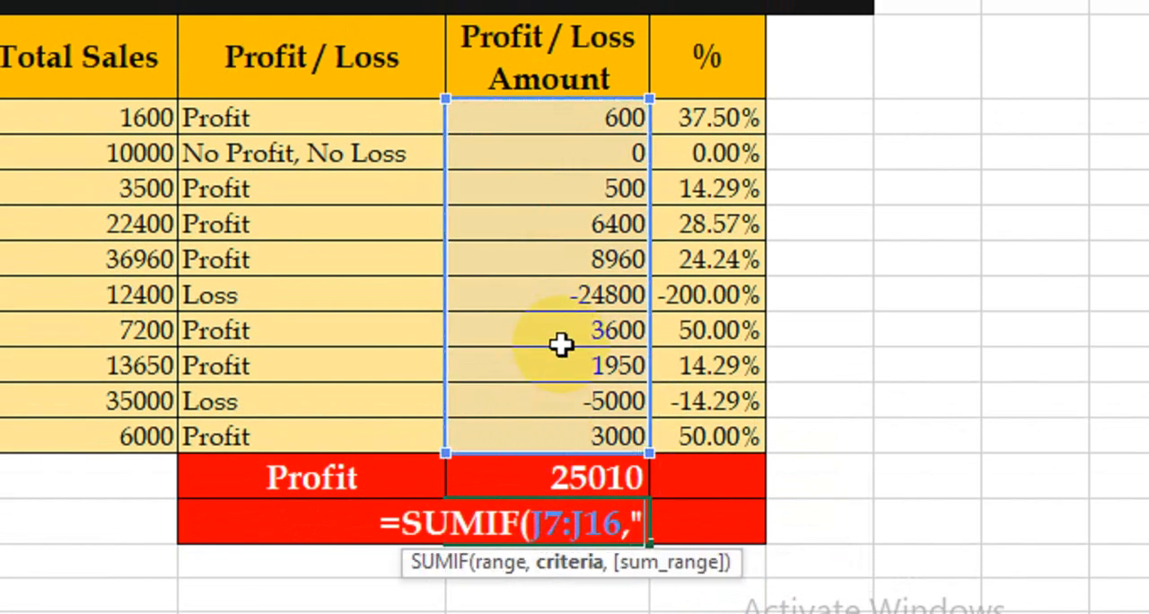
text(<0)
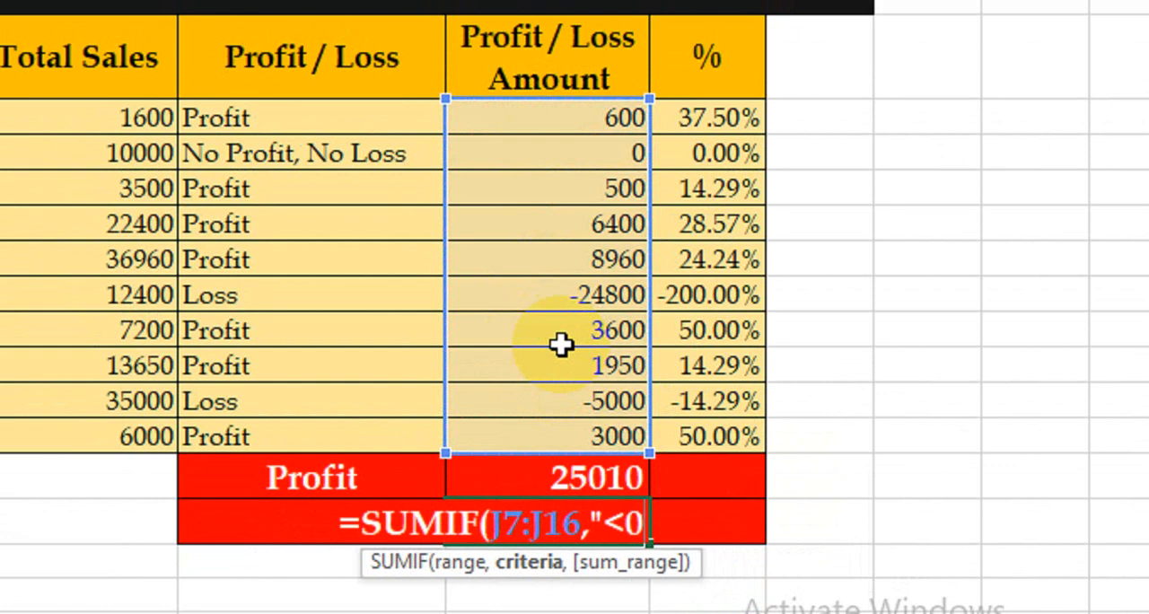
text("))
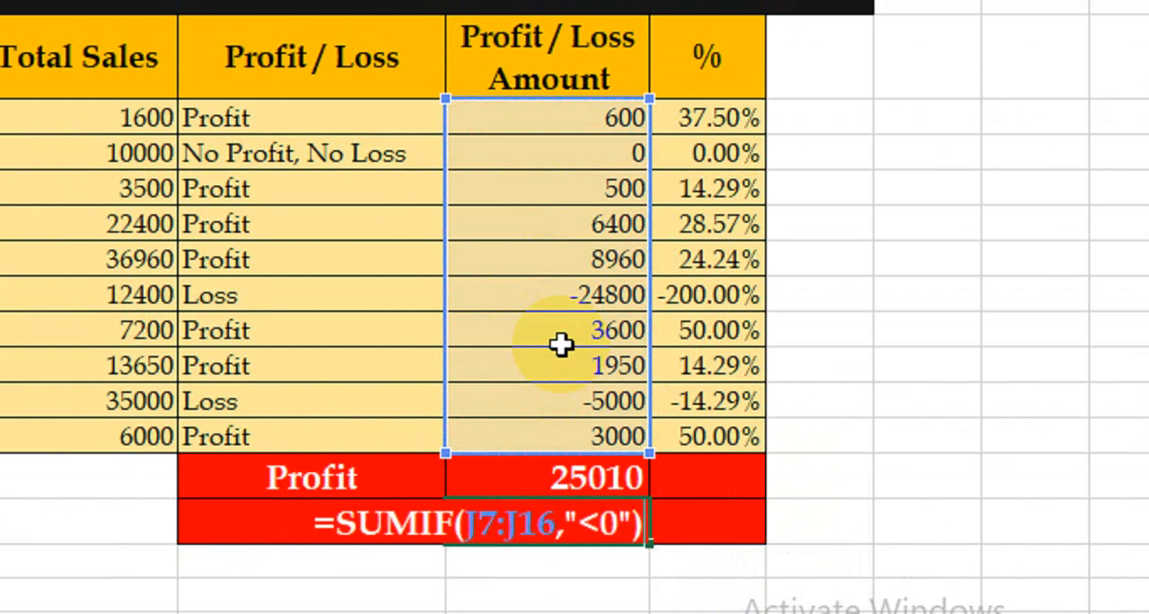
key(Return)
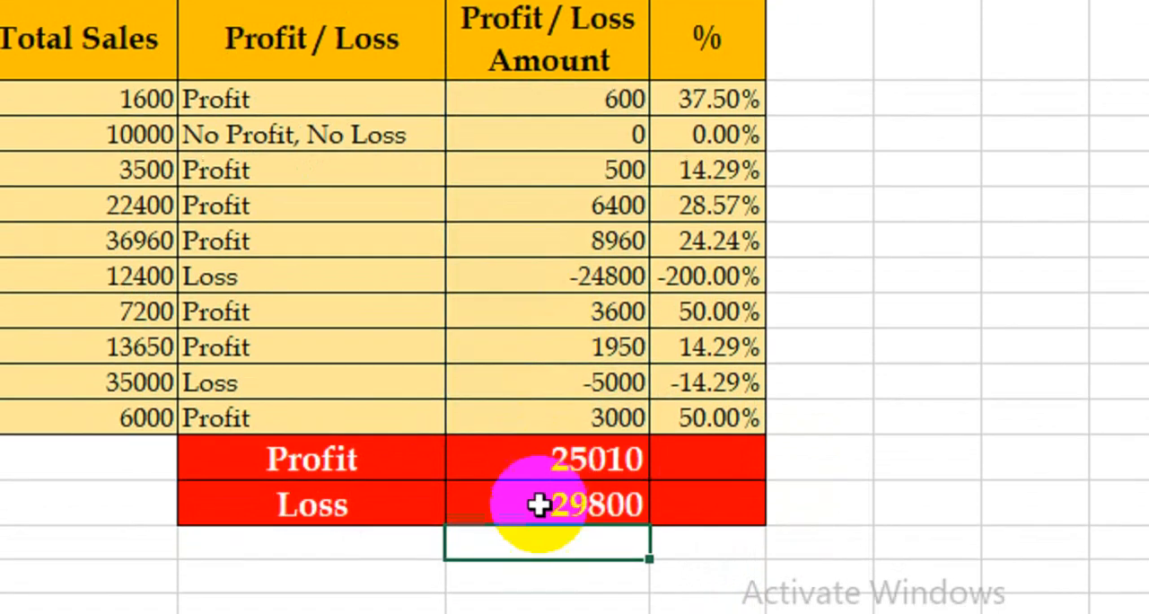
click(549, 525)
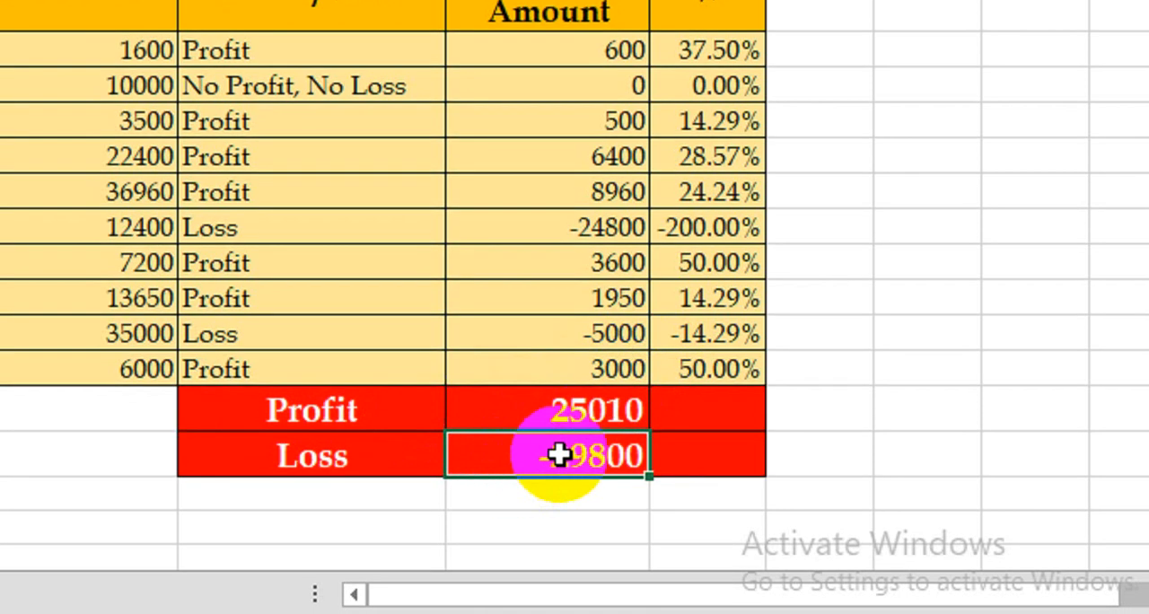
Calculate the Profit summary row's percentage of overall total sales with the formula =J17/SUM(H7:H16)
click(722, 411)
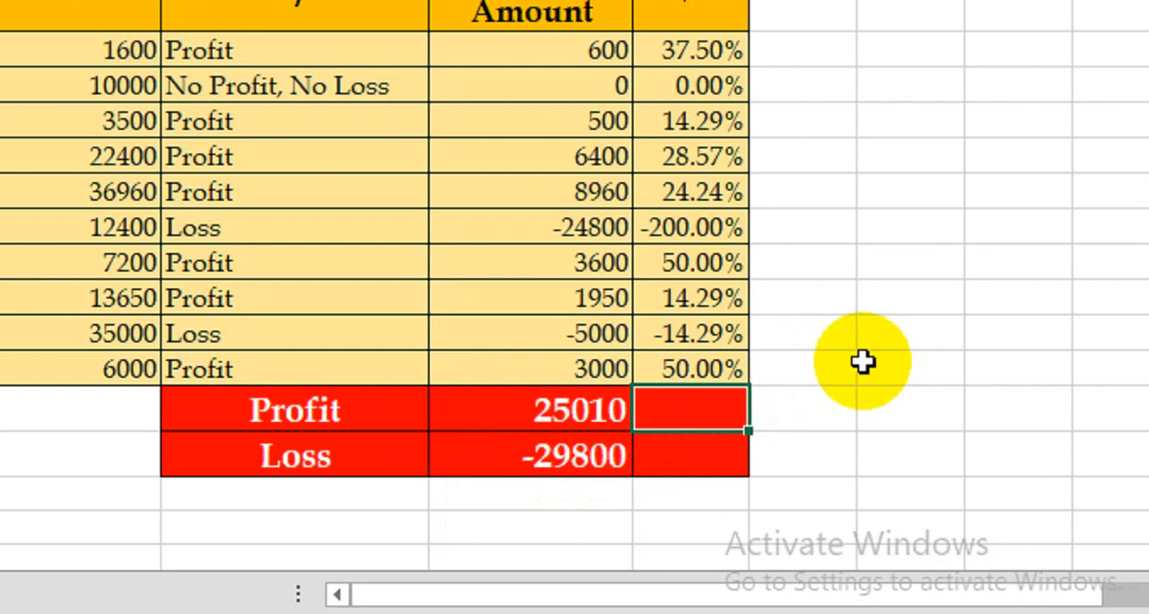
text(=)
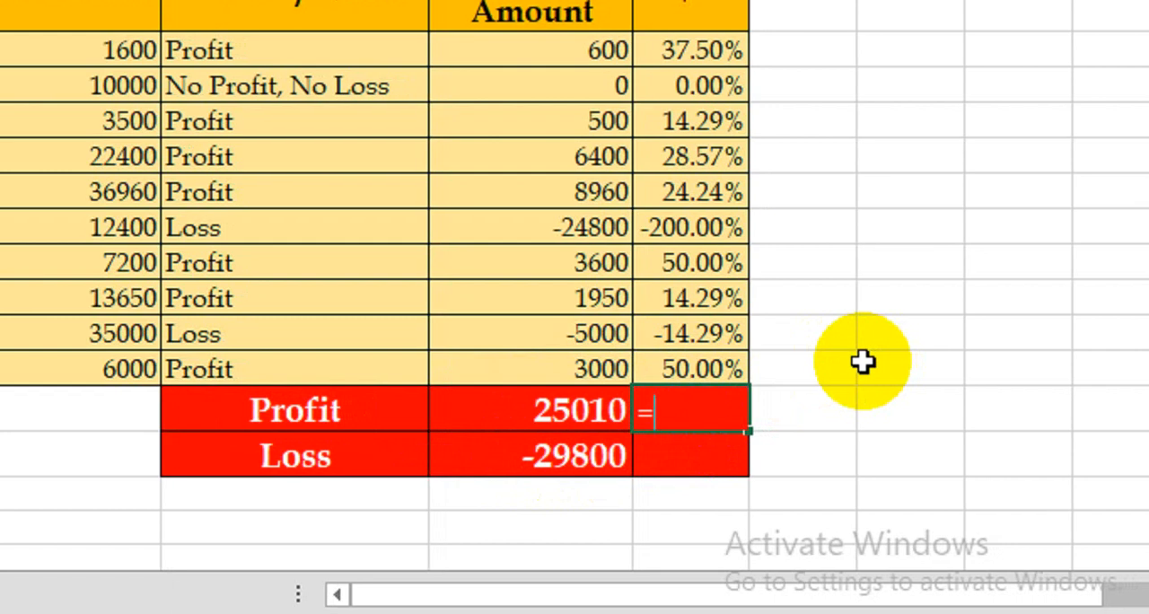
click(521, 411)
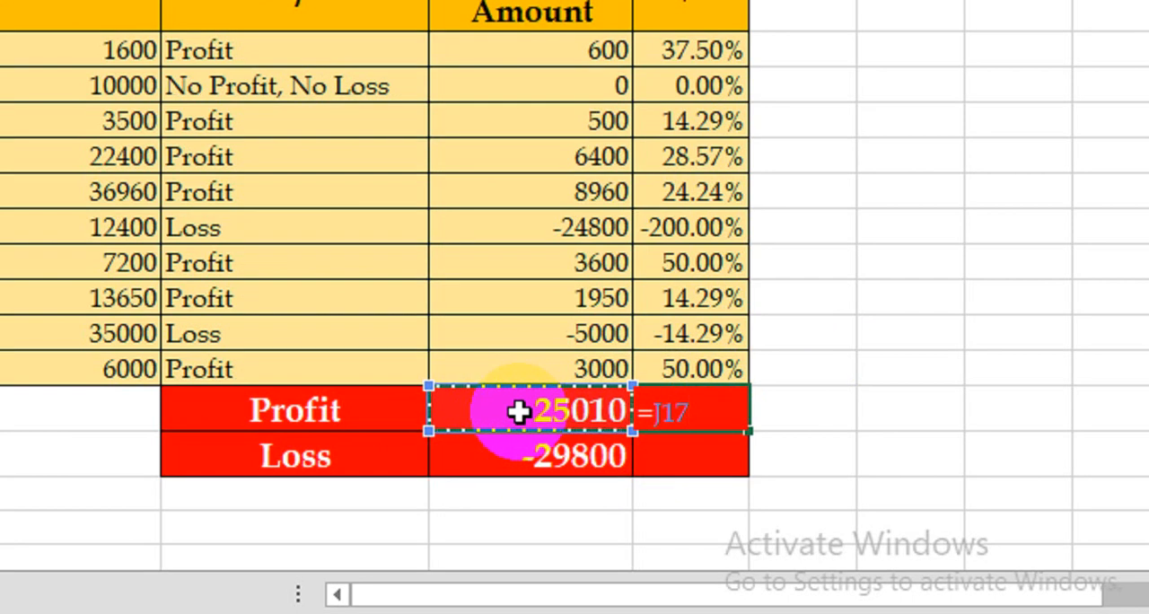
text(/sum)
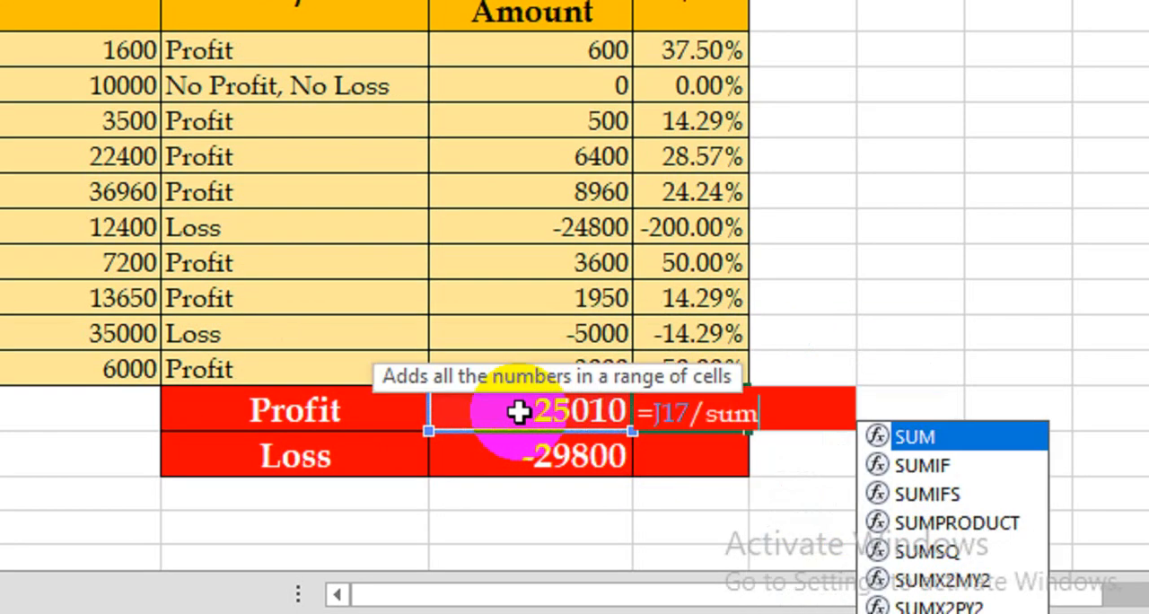
key(Tab)
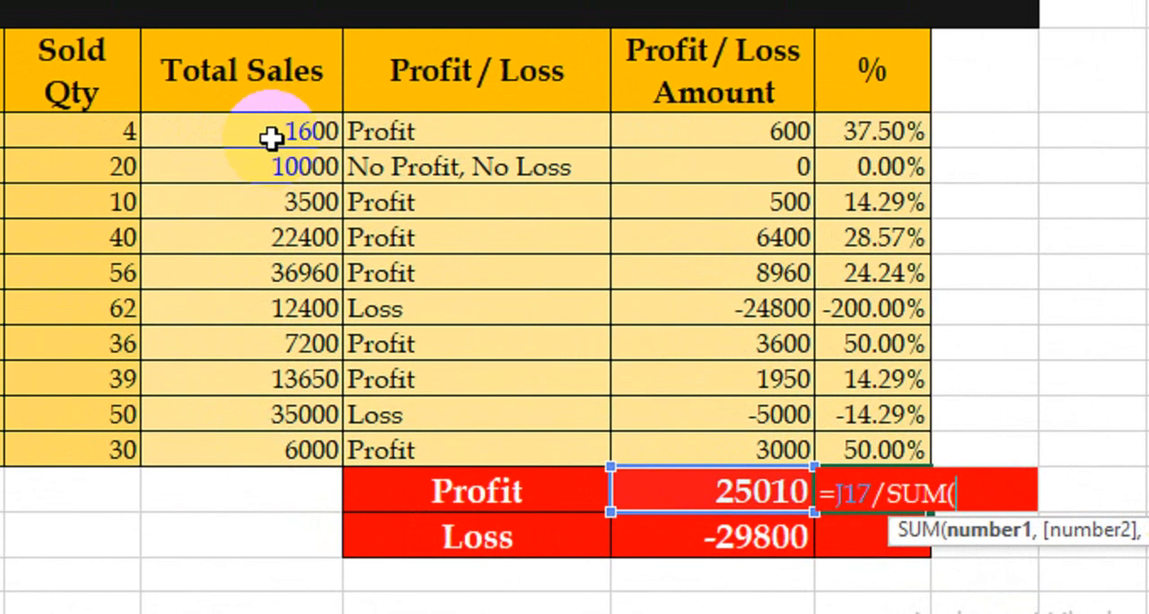
drag(90, 56, 92, 168)
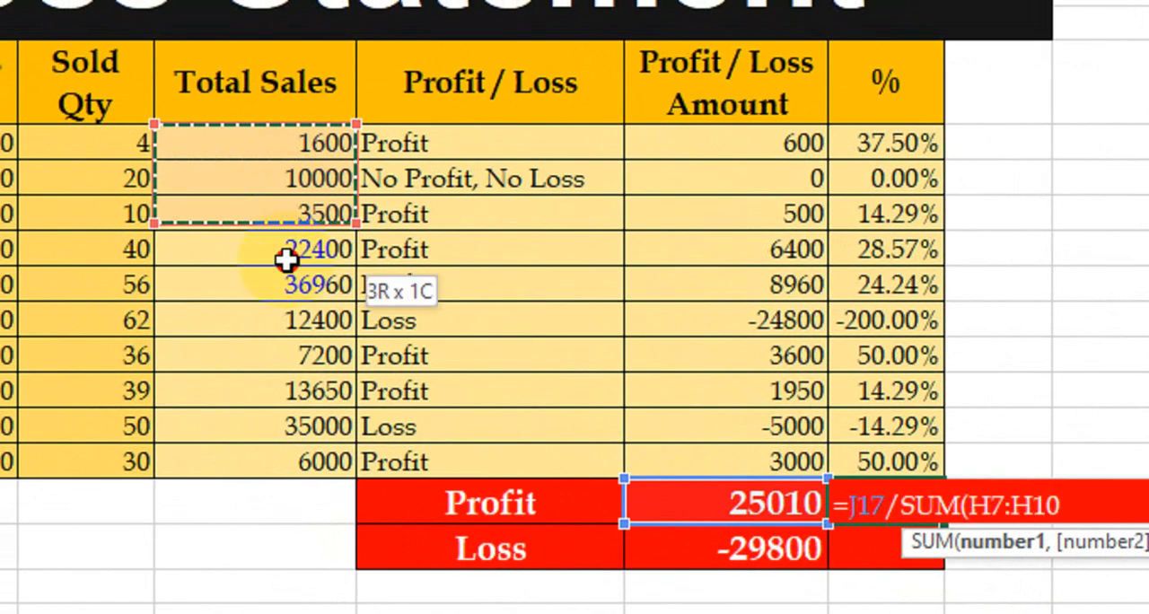
drag(285, 260, 269, 454)
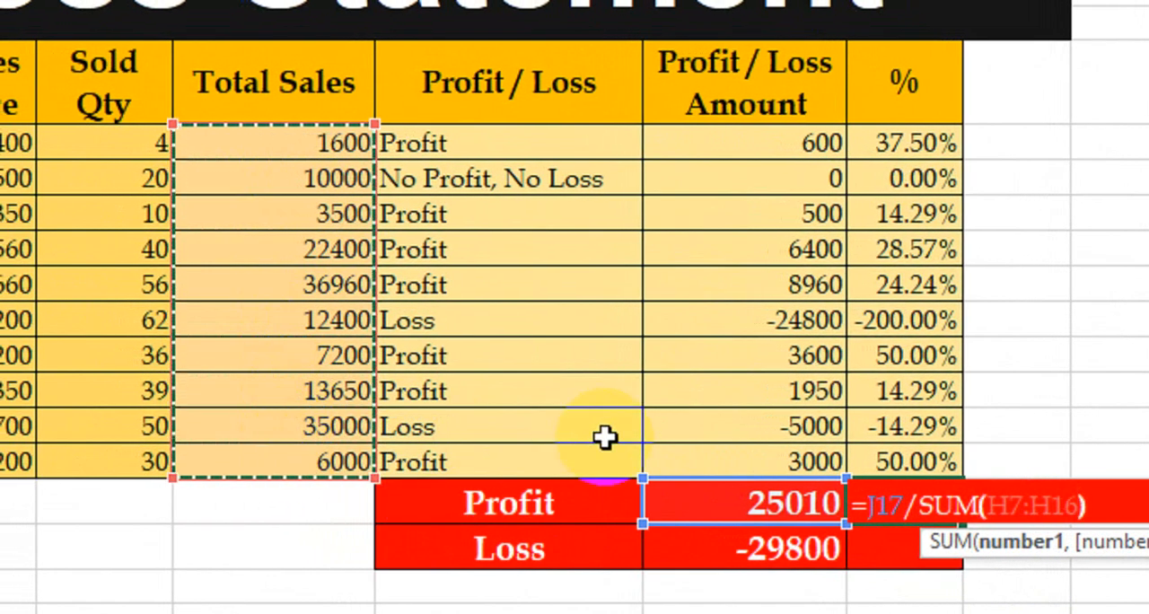
key(Return)
click(888, 504)
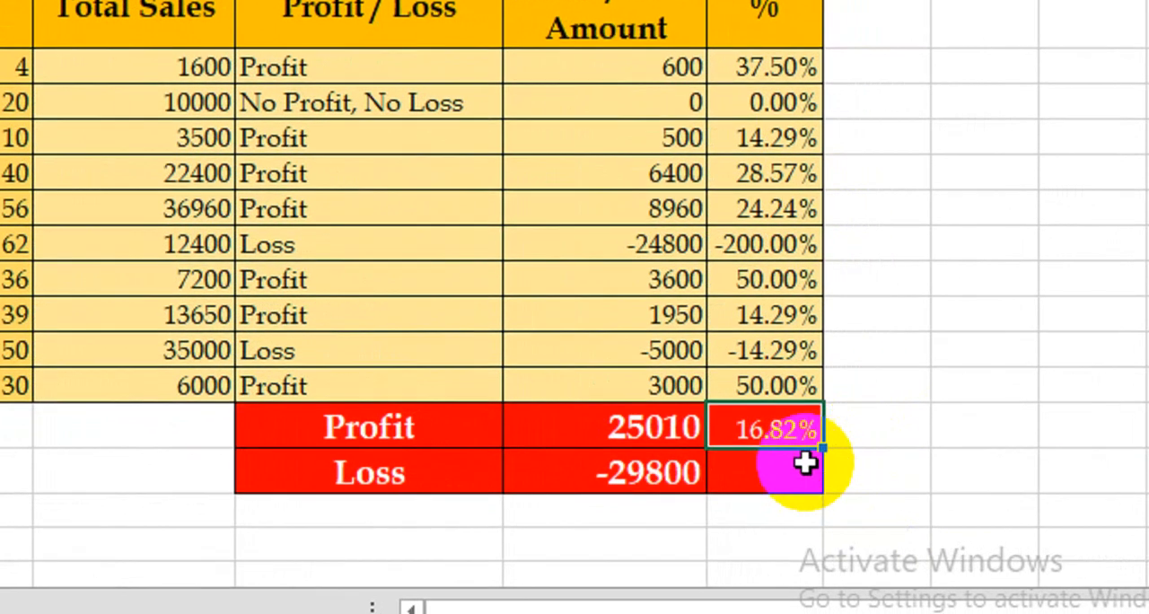
Calculate the Loss summary row's percentage of overall total sales with the formula =J18/SUM(H7:H16)
click(808, 470)
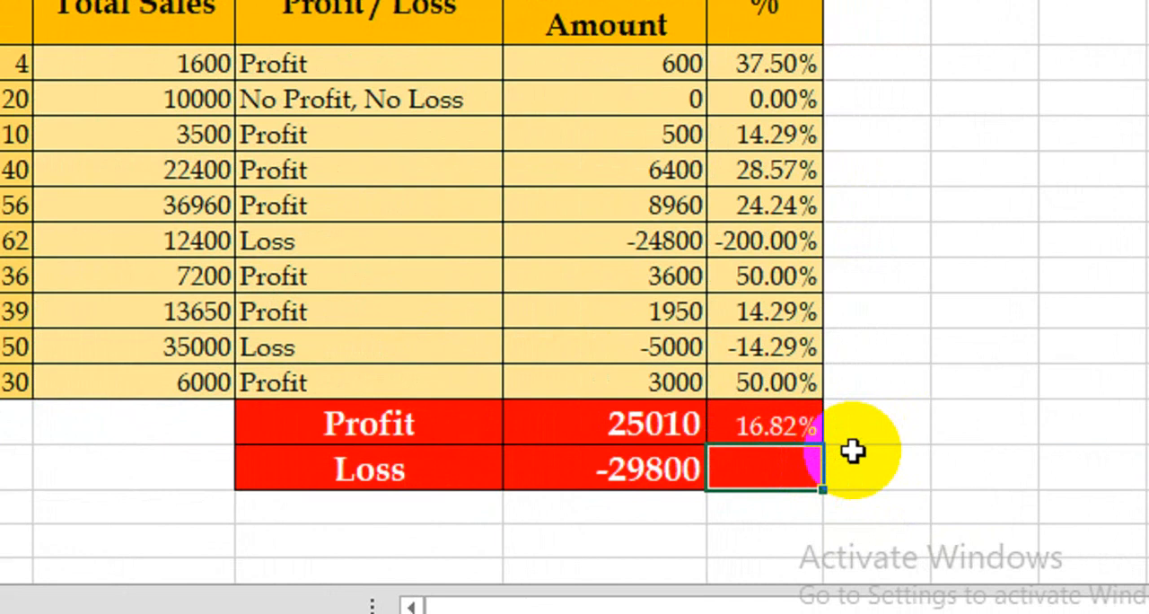
text(=)
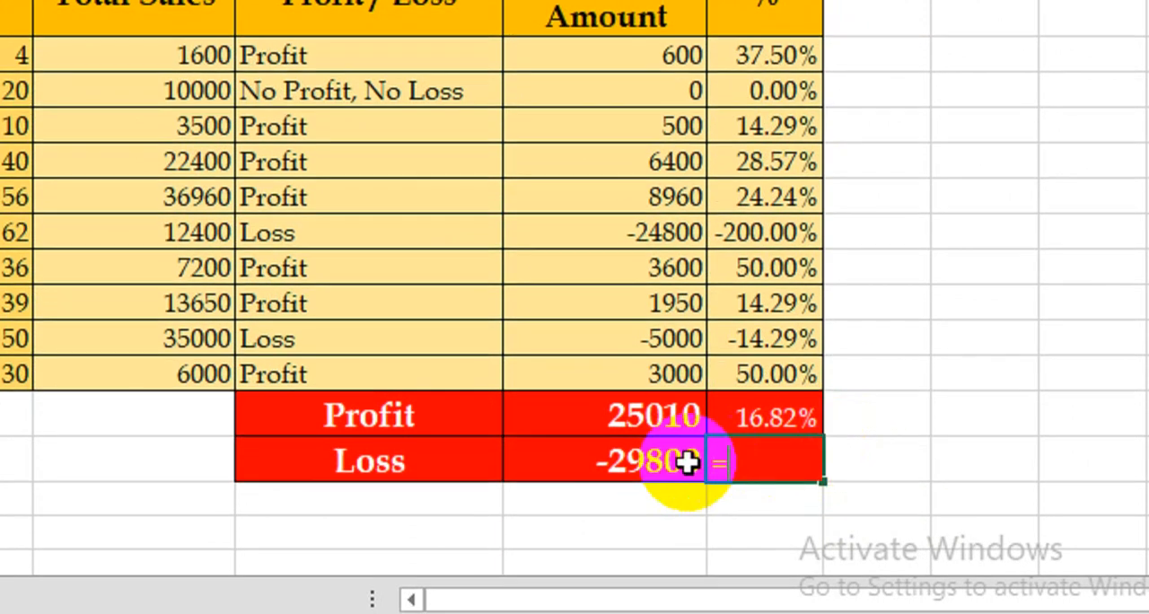
click(660, 468)
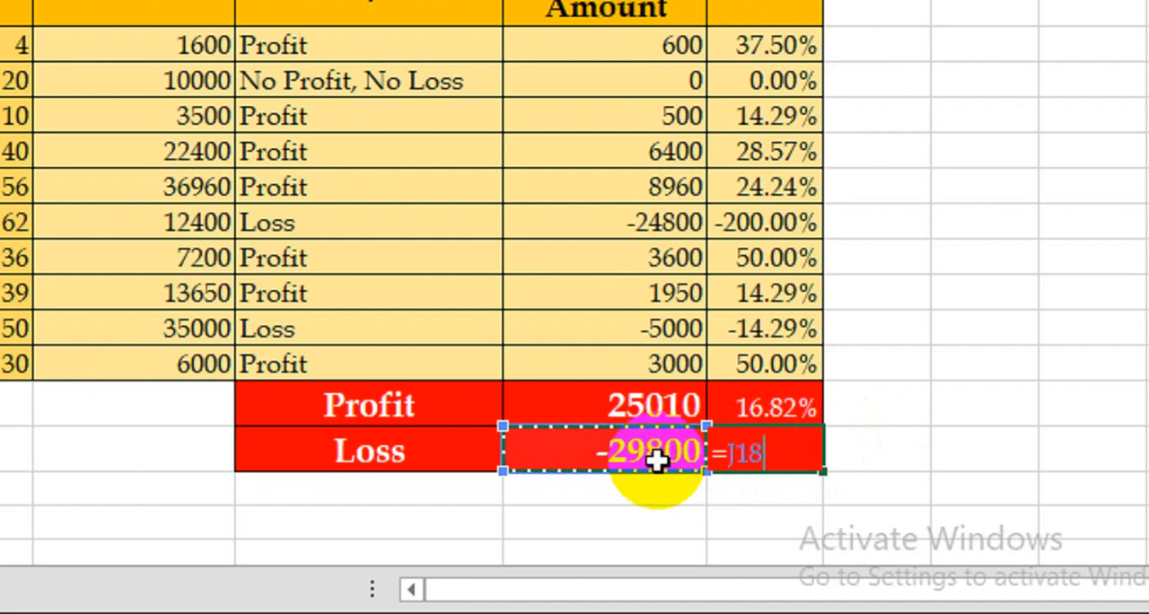
text(/sum)
key(Tab)
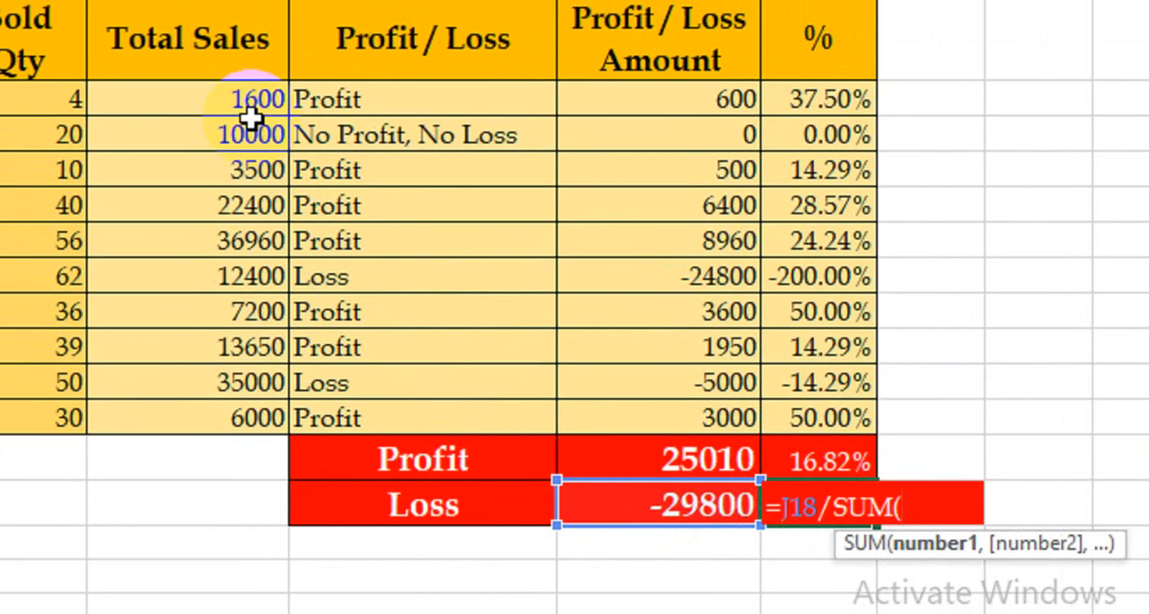
click(190, 56)
drag(278, 146, 278, 453)
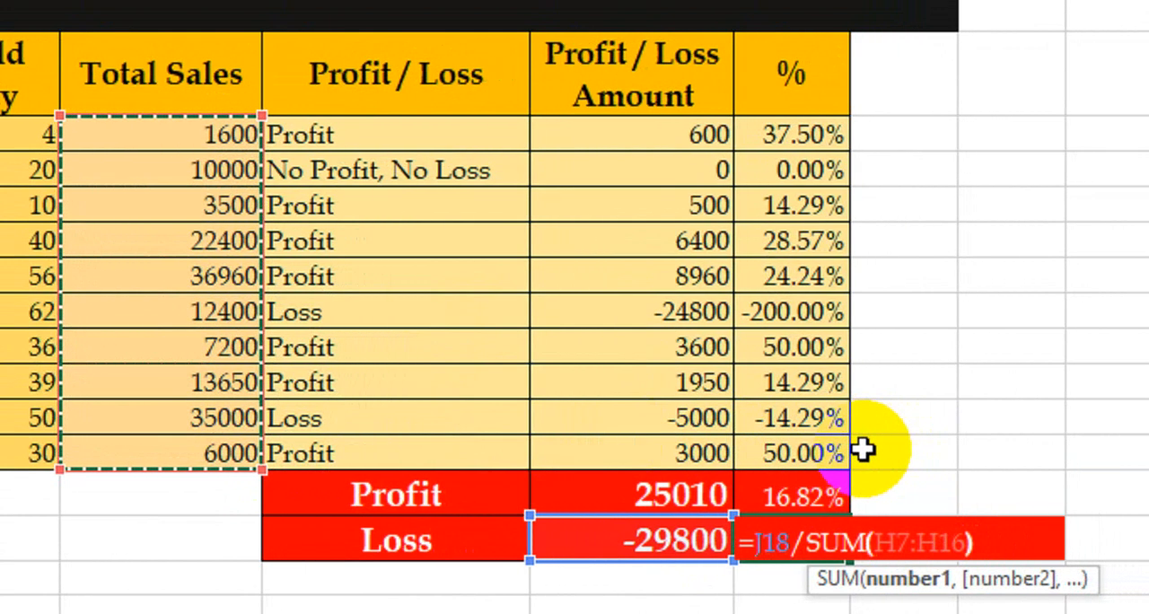
key(Return)
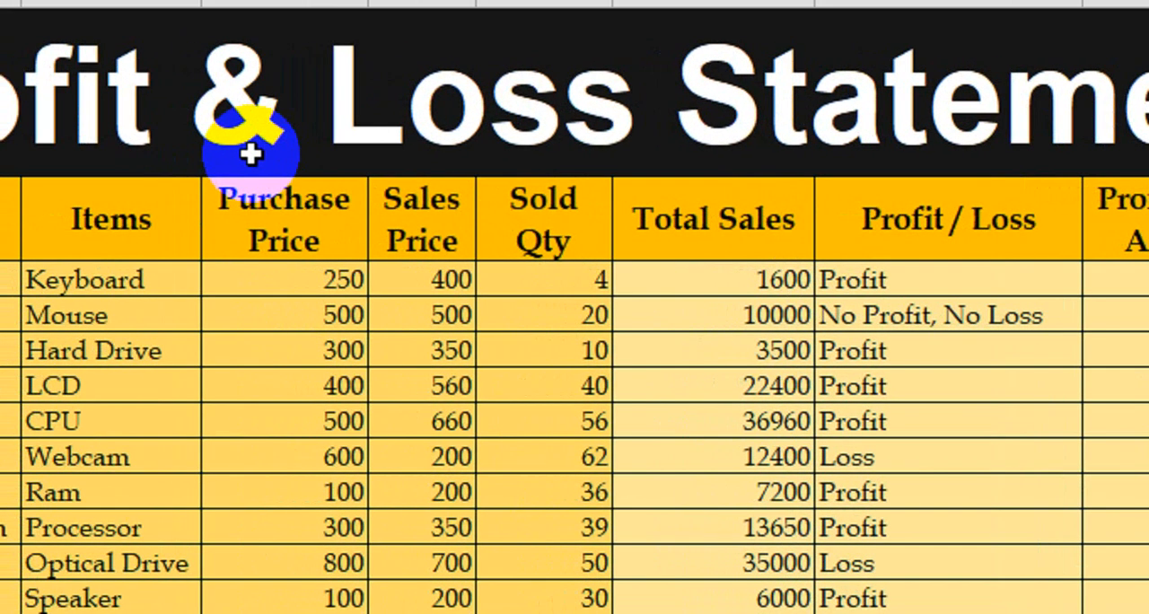
key(Escape)
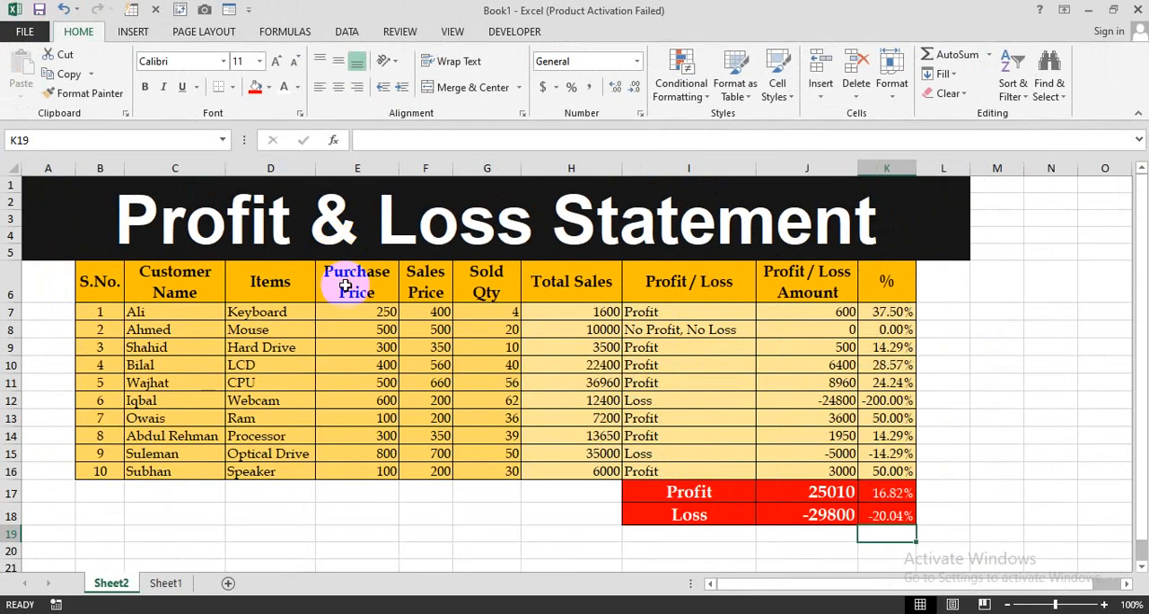